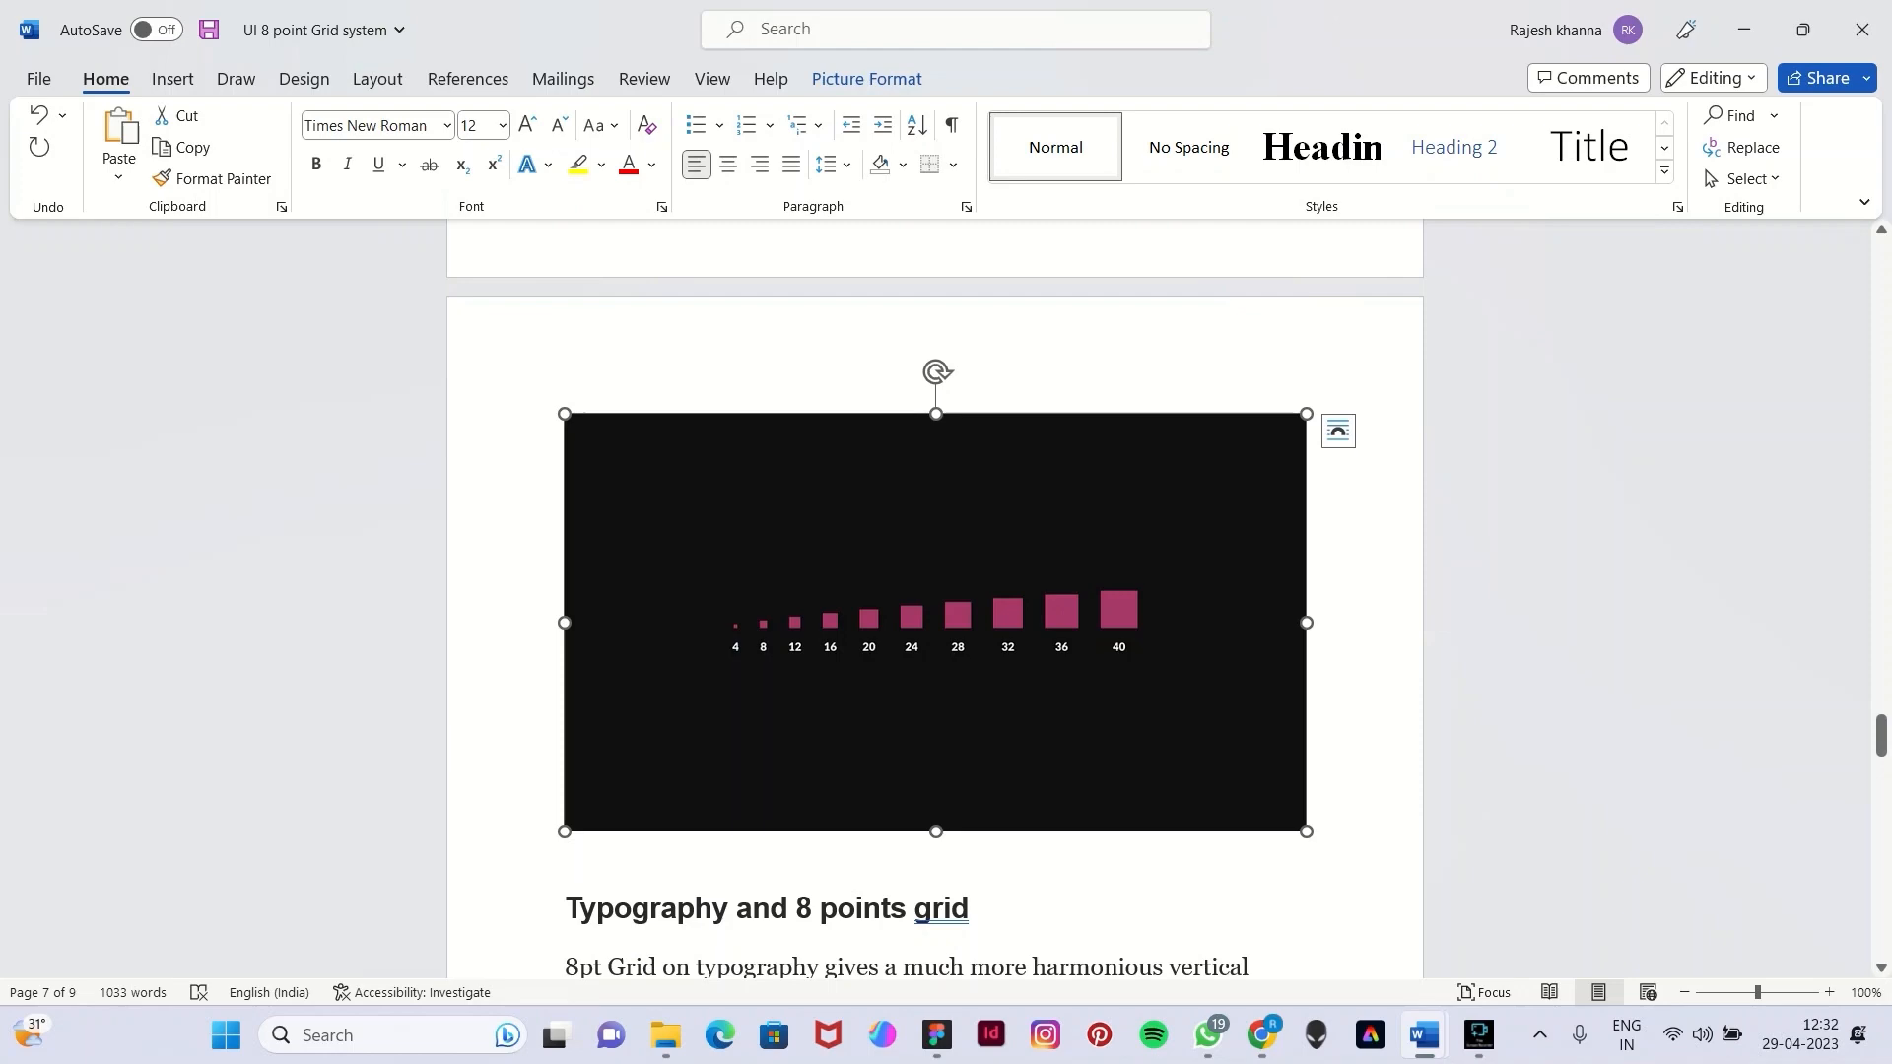
Review the spacing scale, iconography and typography line-height sections of the 8-point grid document through to its last page.
scroll(936, 598, down, 6)
scroll(935, 599, up, 5)
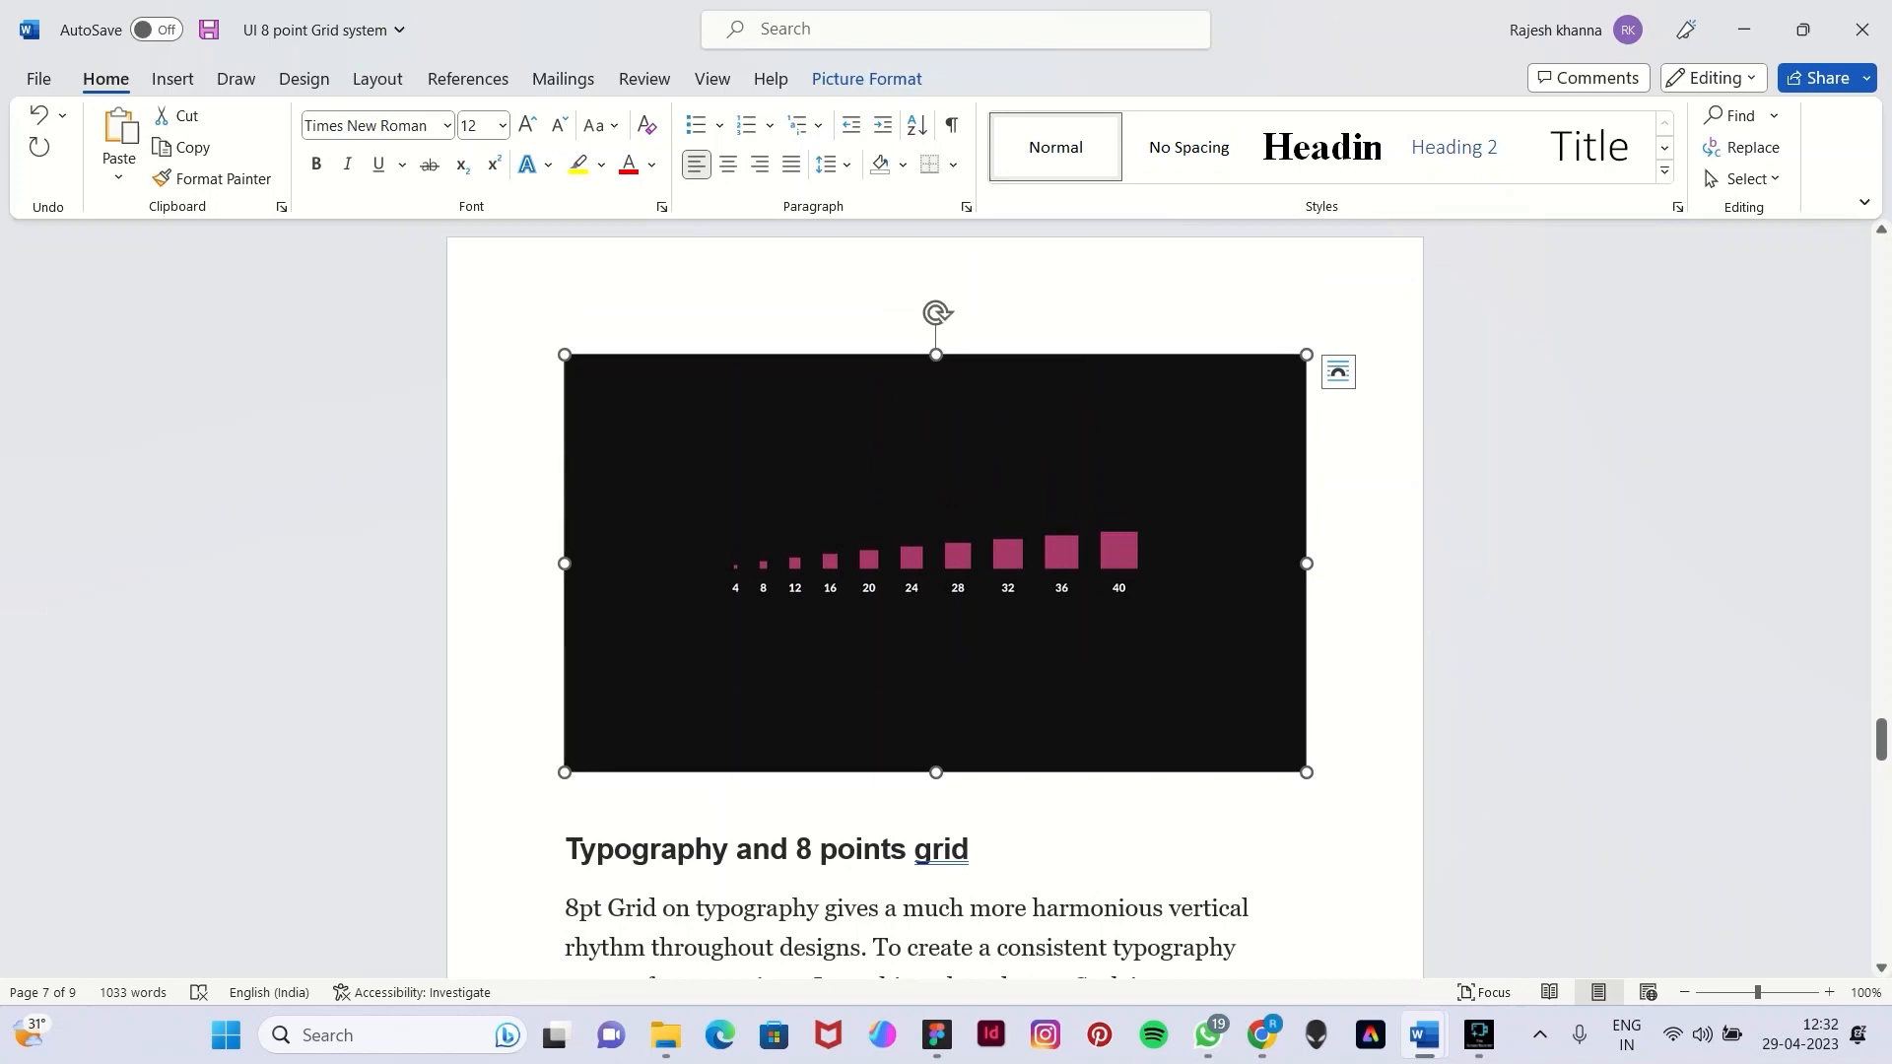
scroll(935, 599, up, 8)
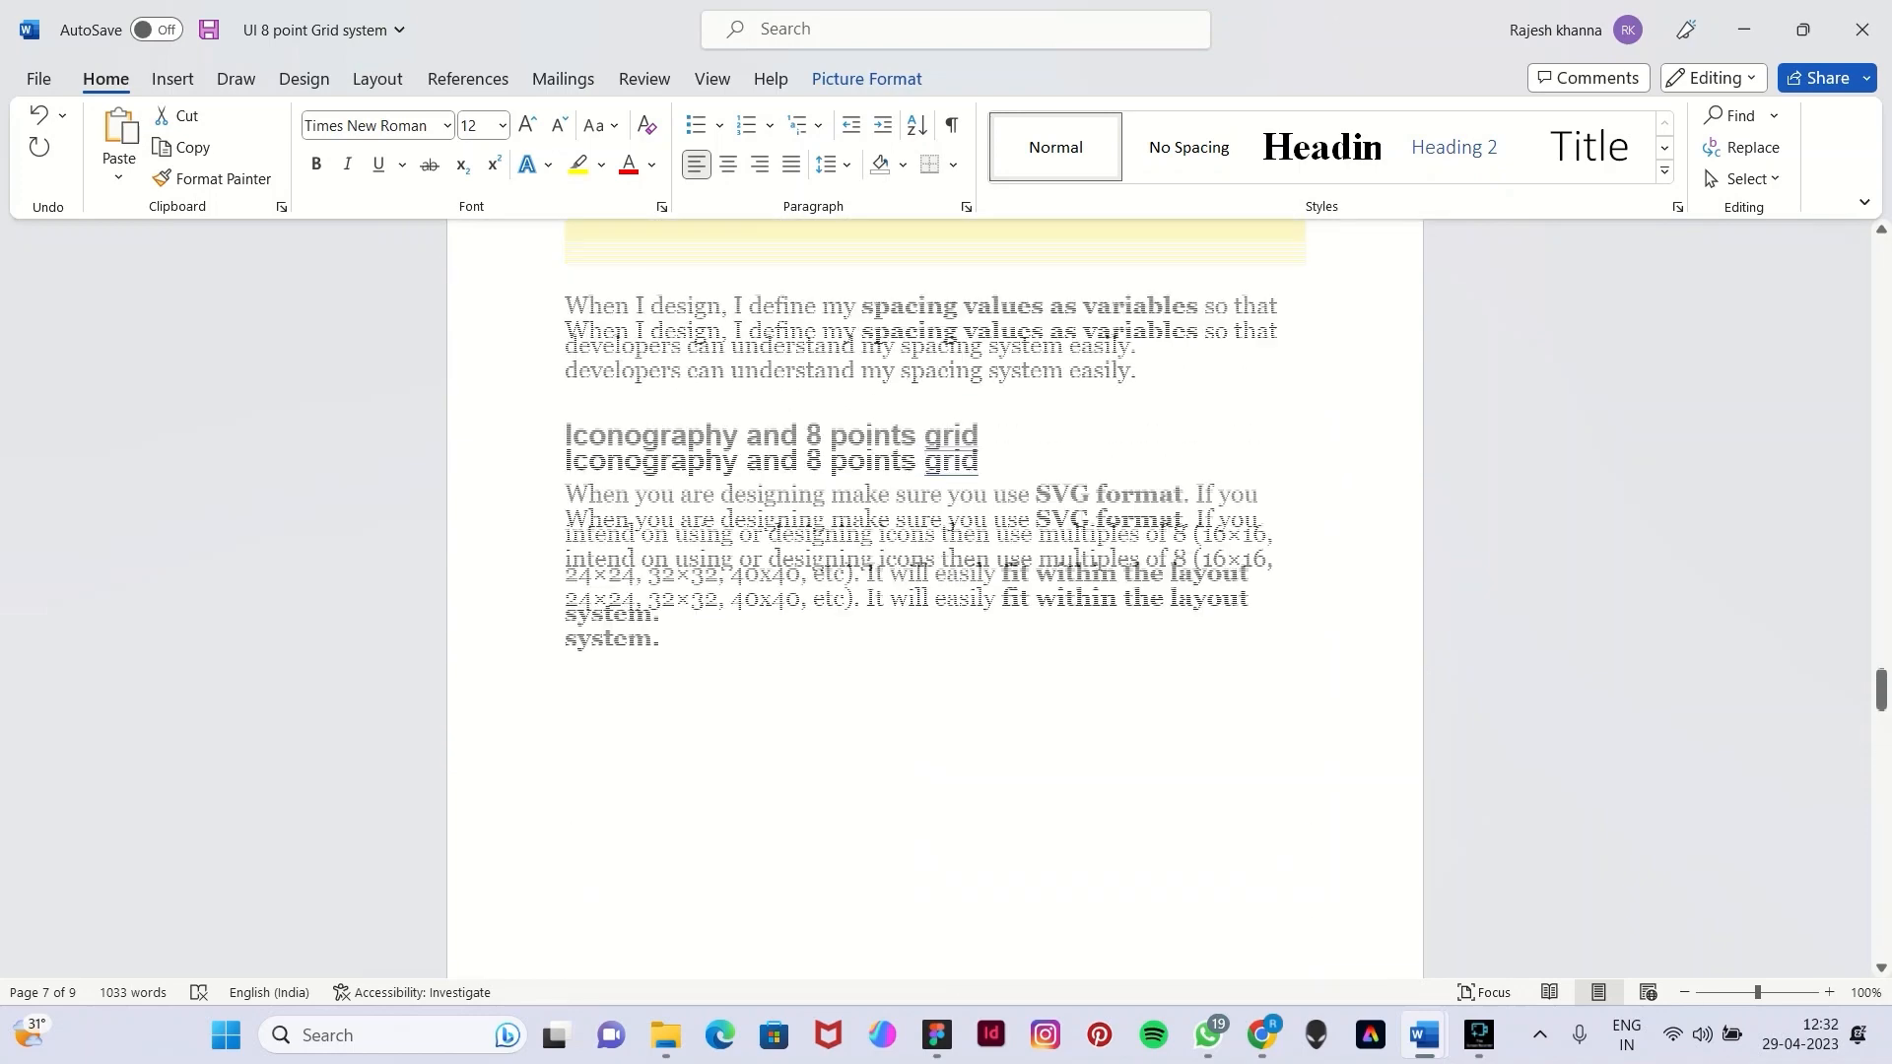
scroll(935, 599, down, 3)
scroll(935, 598, up, 2)
scroll(936, 598, down, 6)
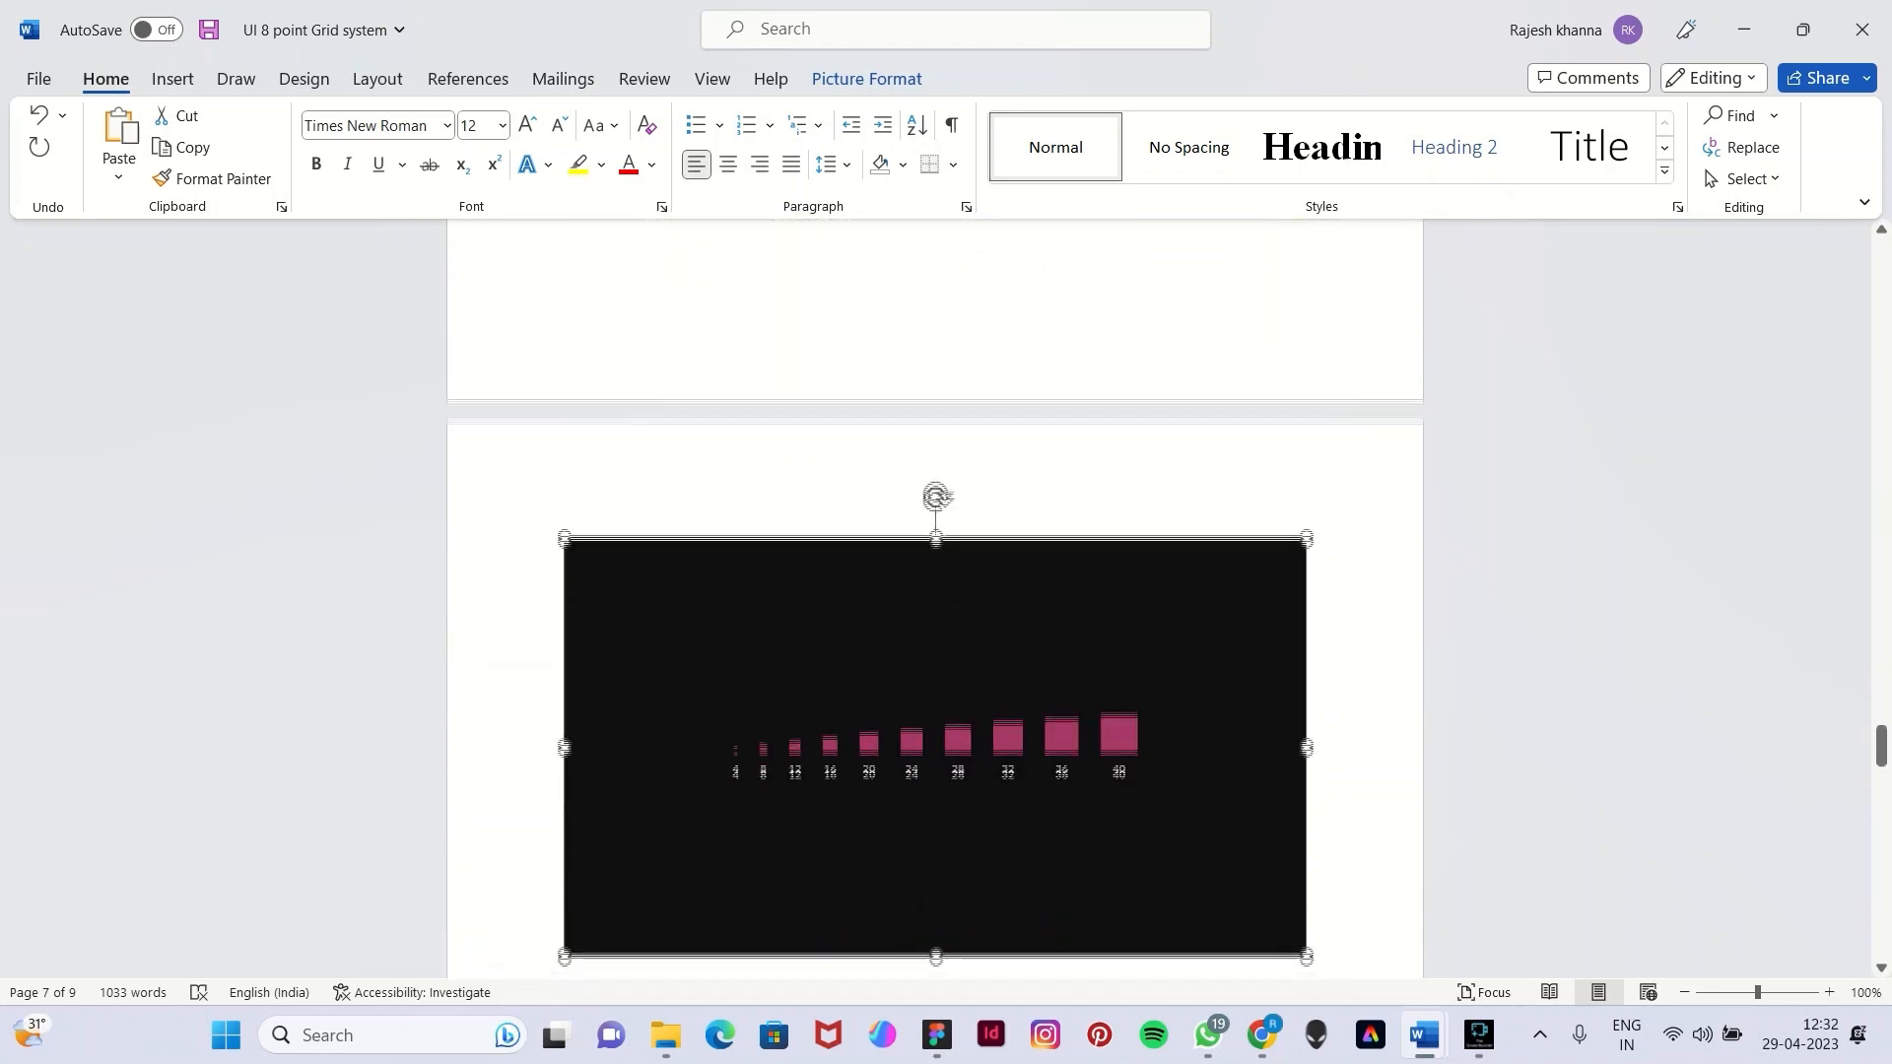
scroll(935, 598, down, 10)
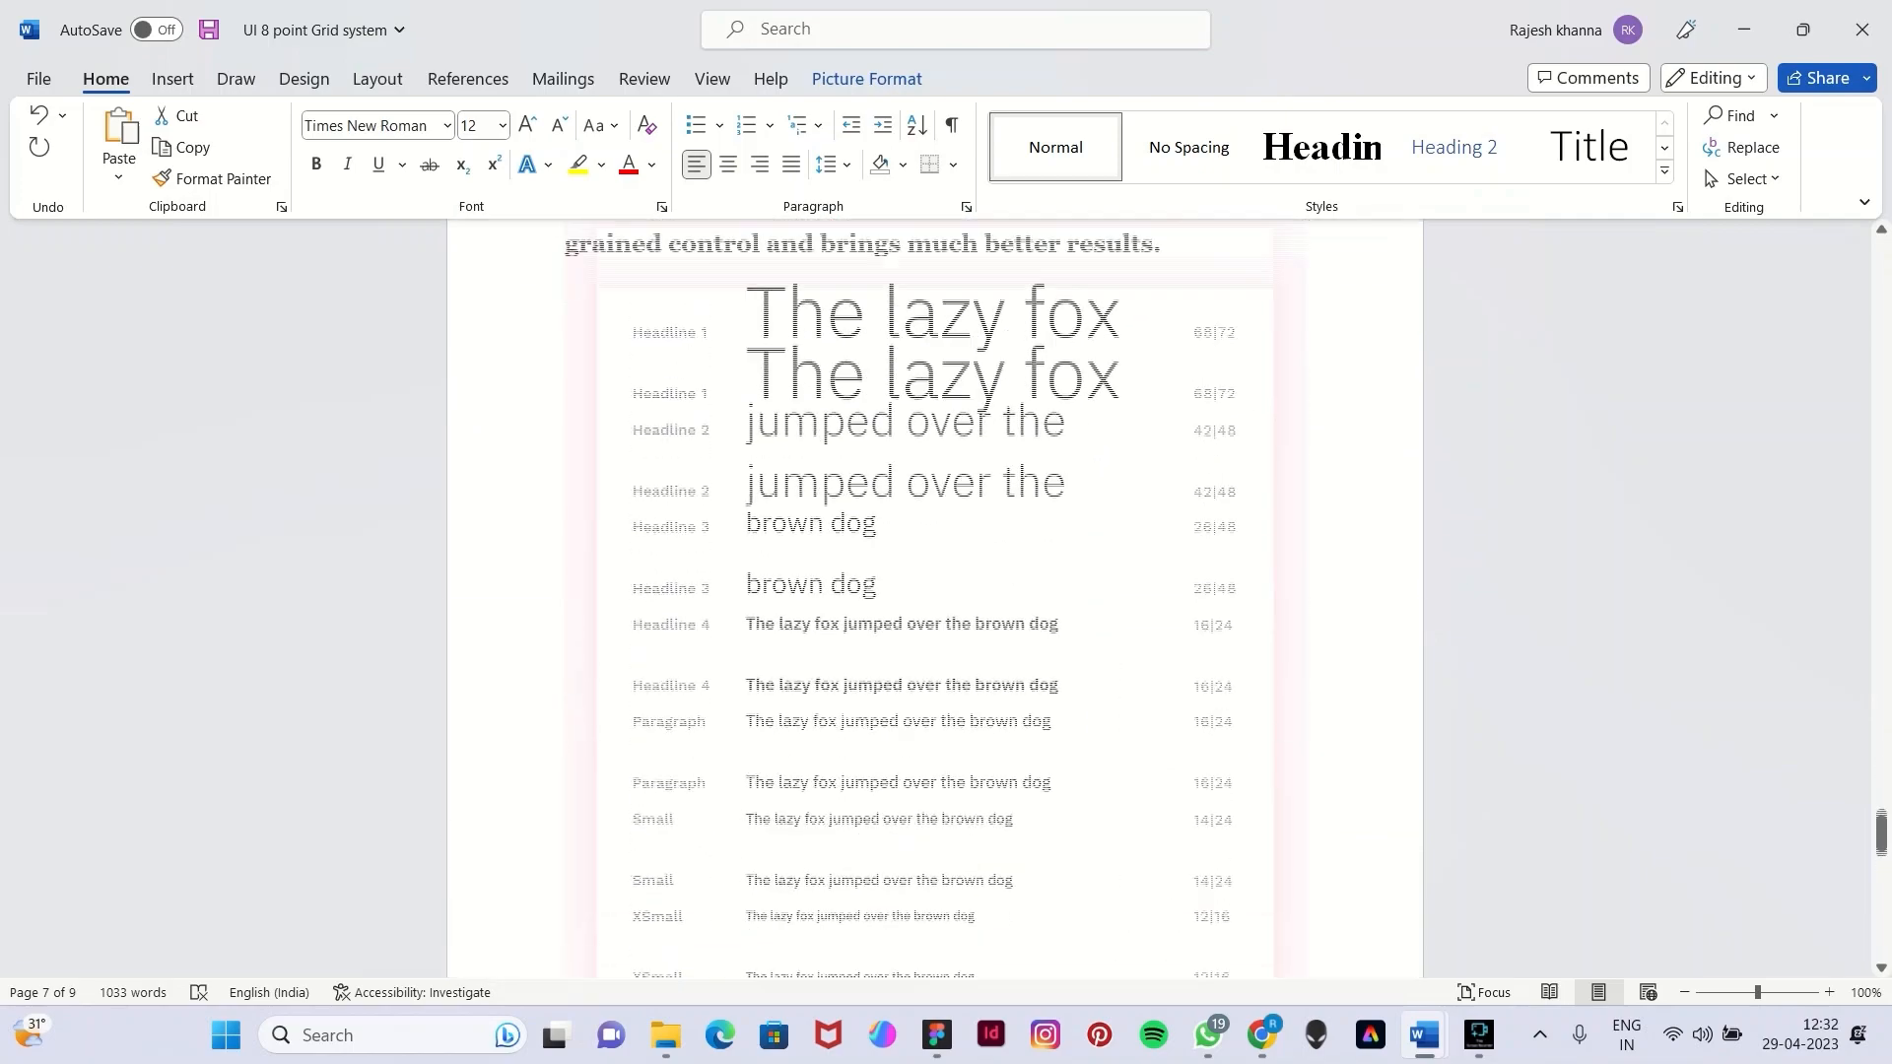
scroll(936, 598, up, 6)
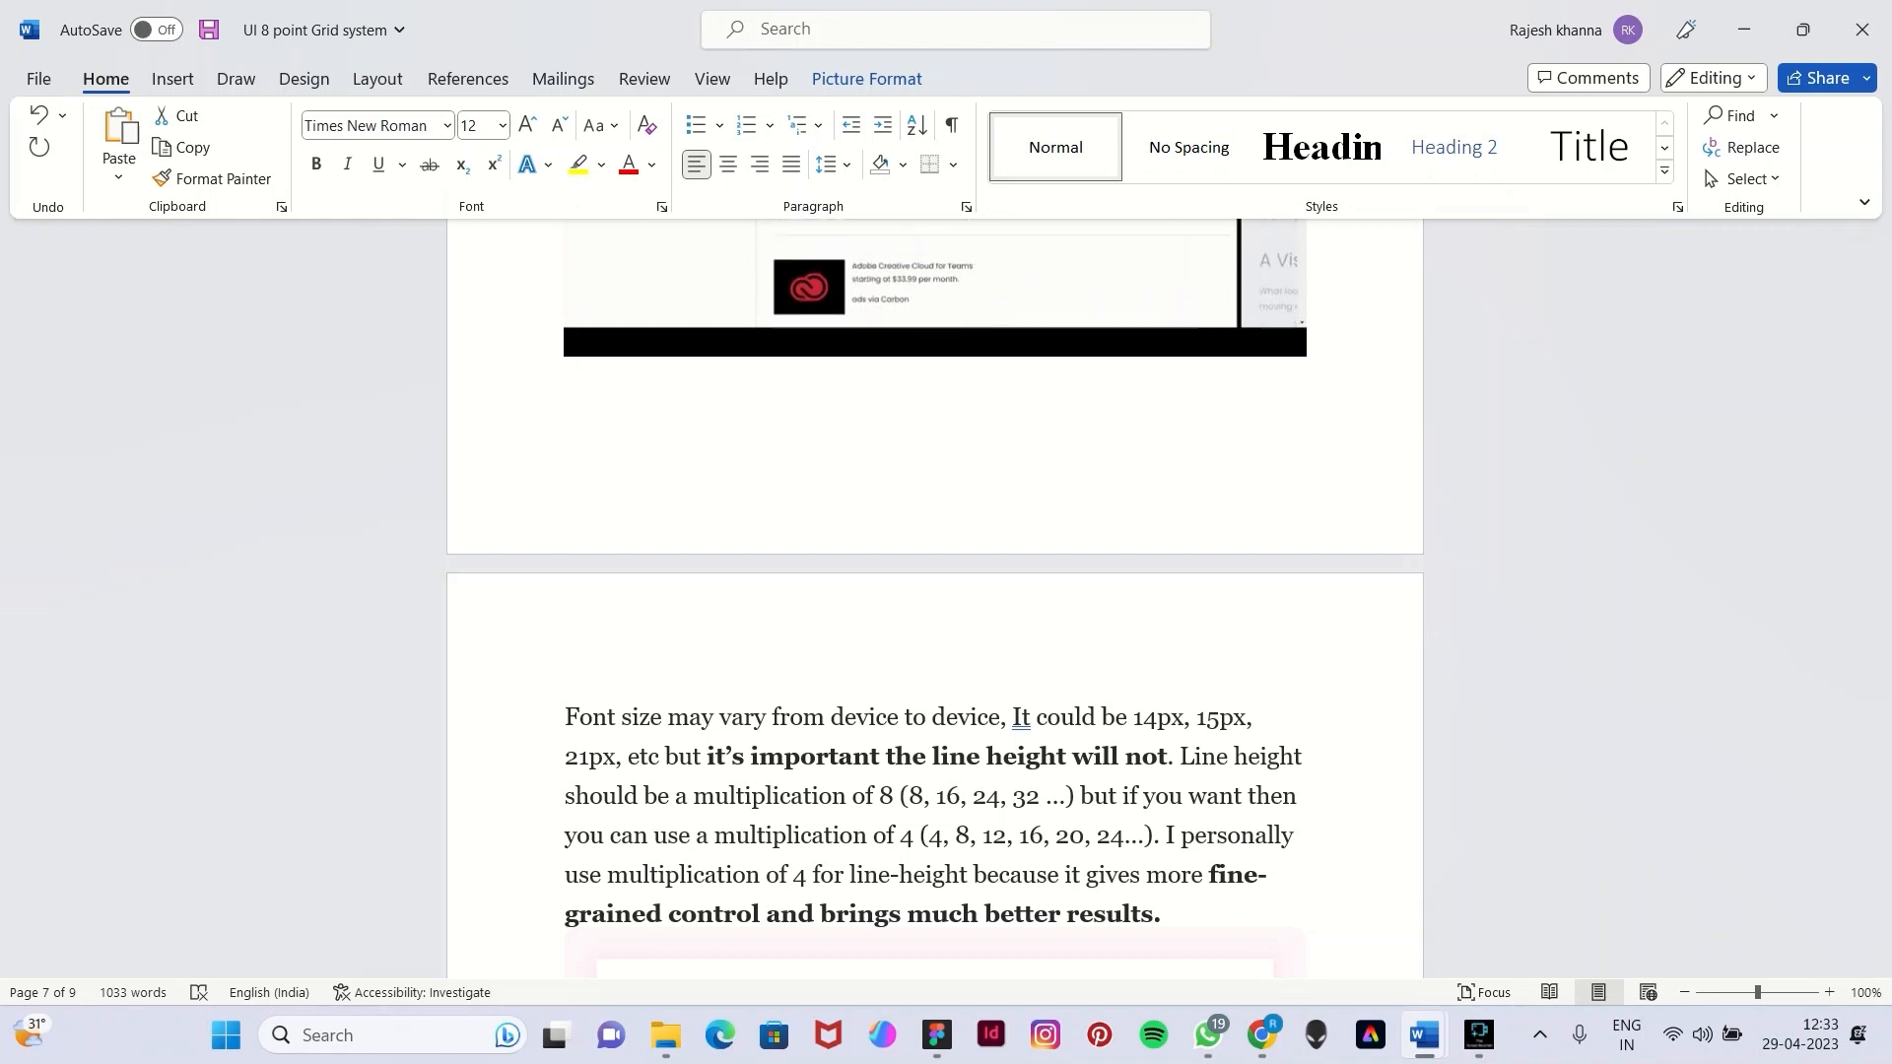
scroll(935, 599, down, 6)
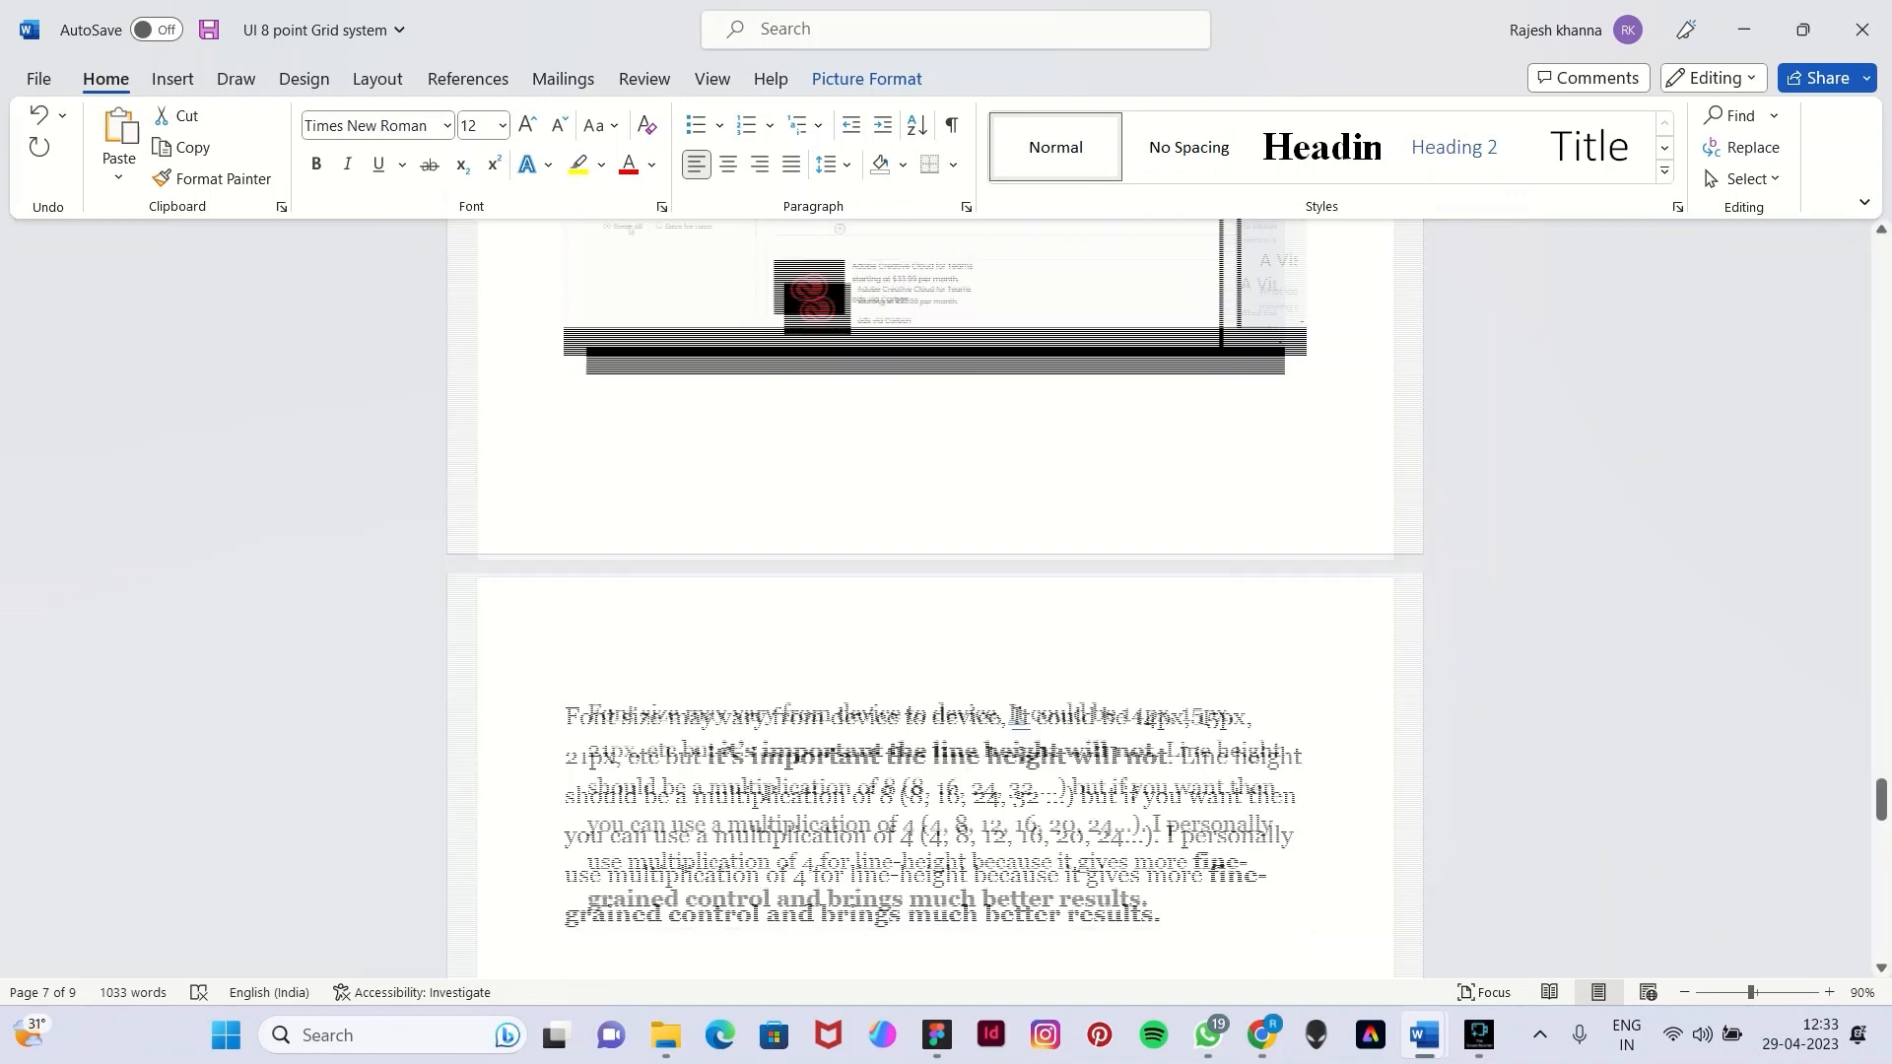
scroll(1512, 486, down, 10)
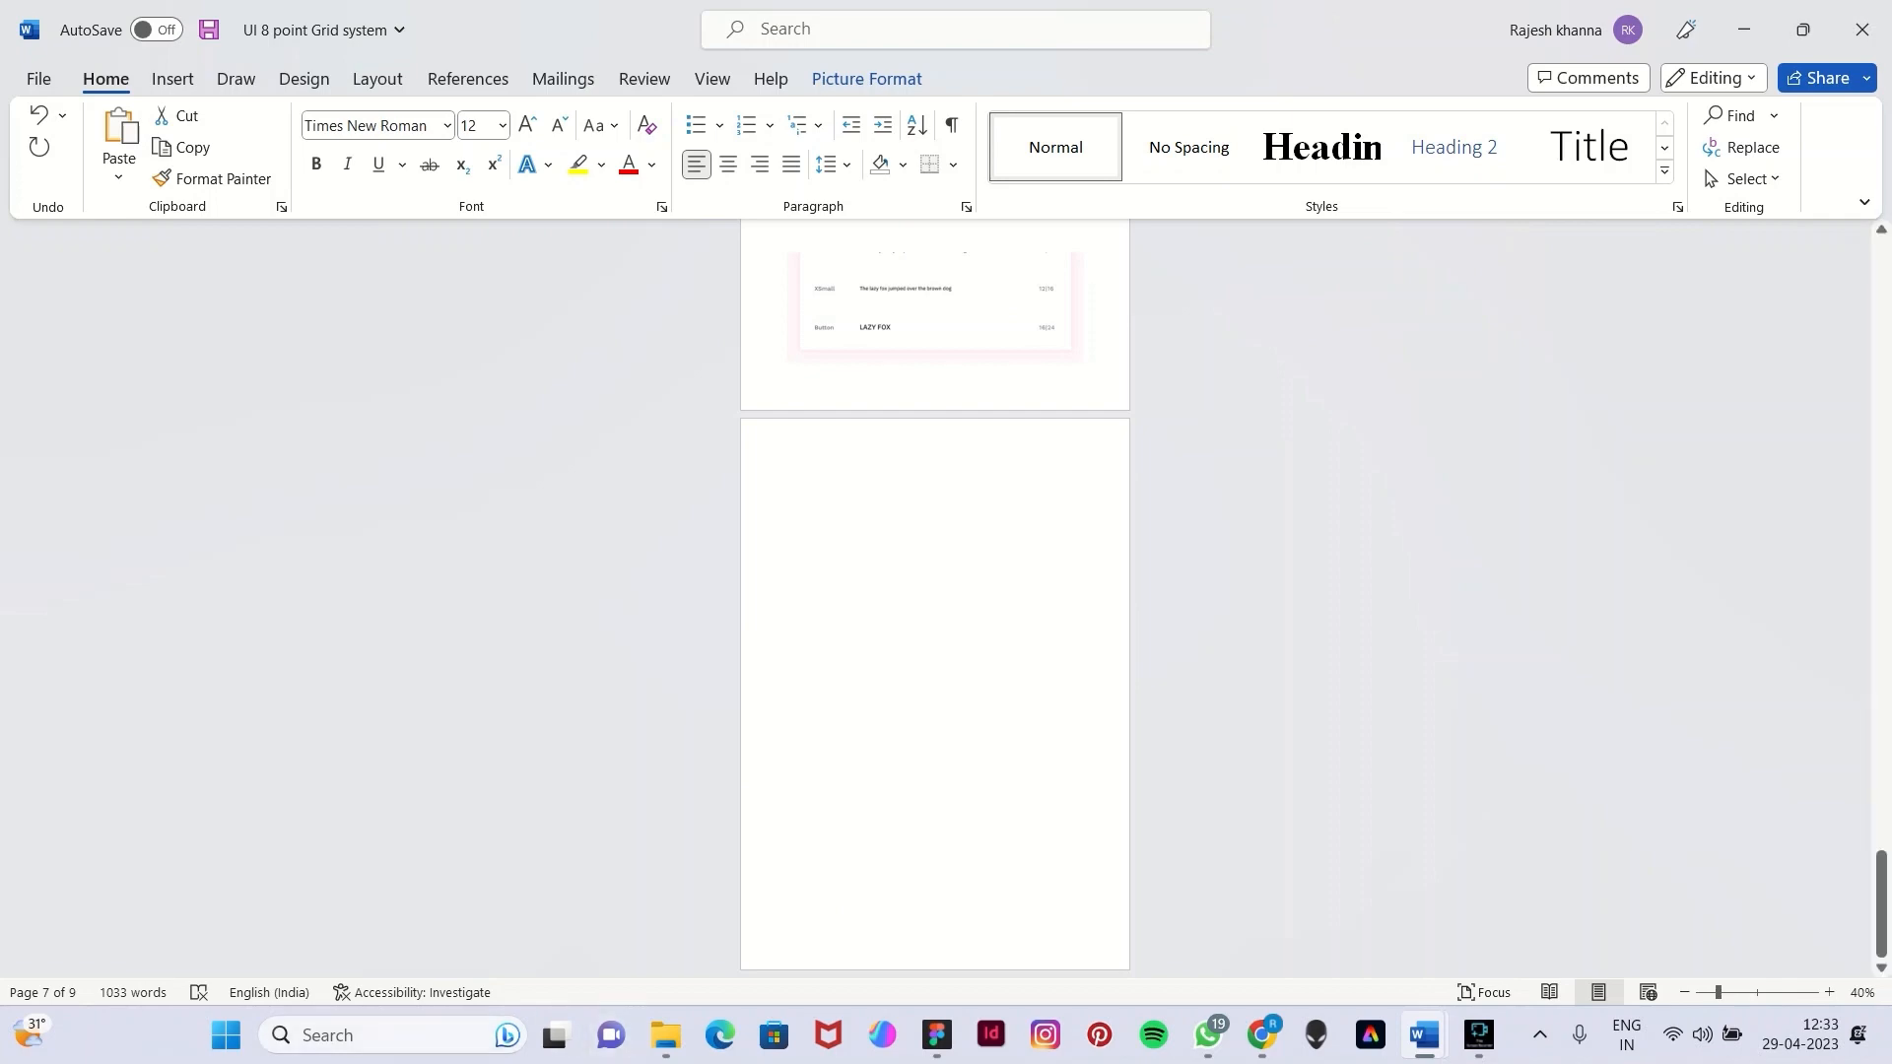
Switch to Figma and open the untitled draft containing the auto layout examples, next to the "Spacings 8pt grid (Community)" file.
click(937, 1035)
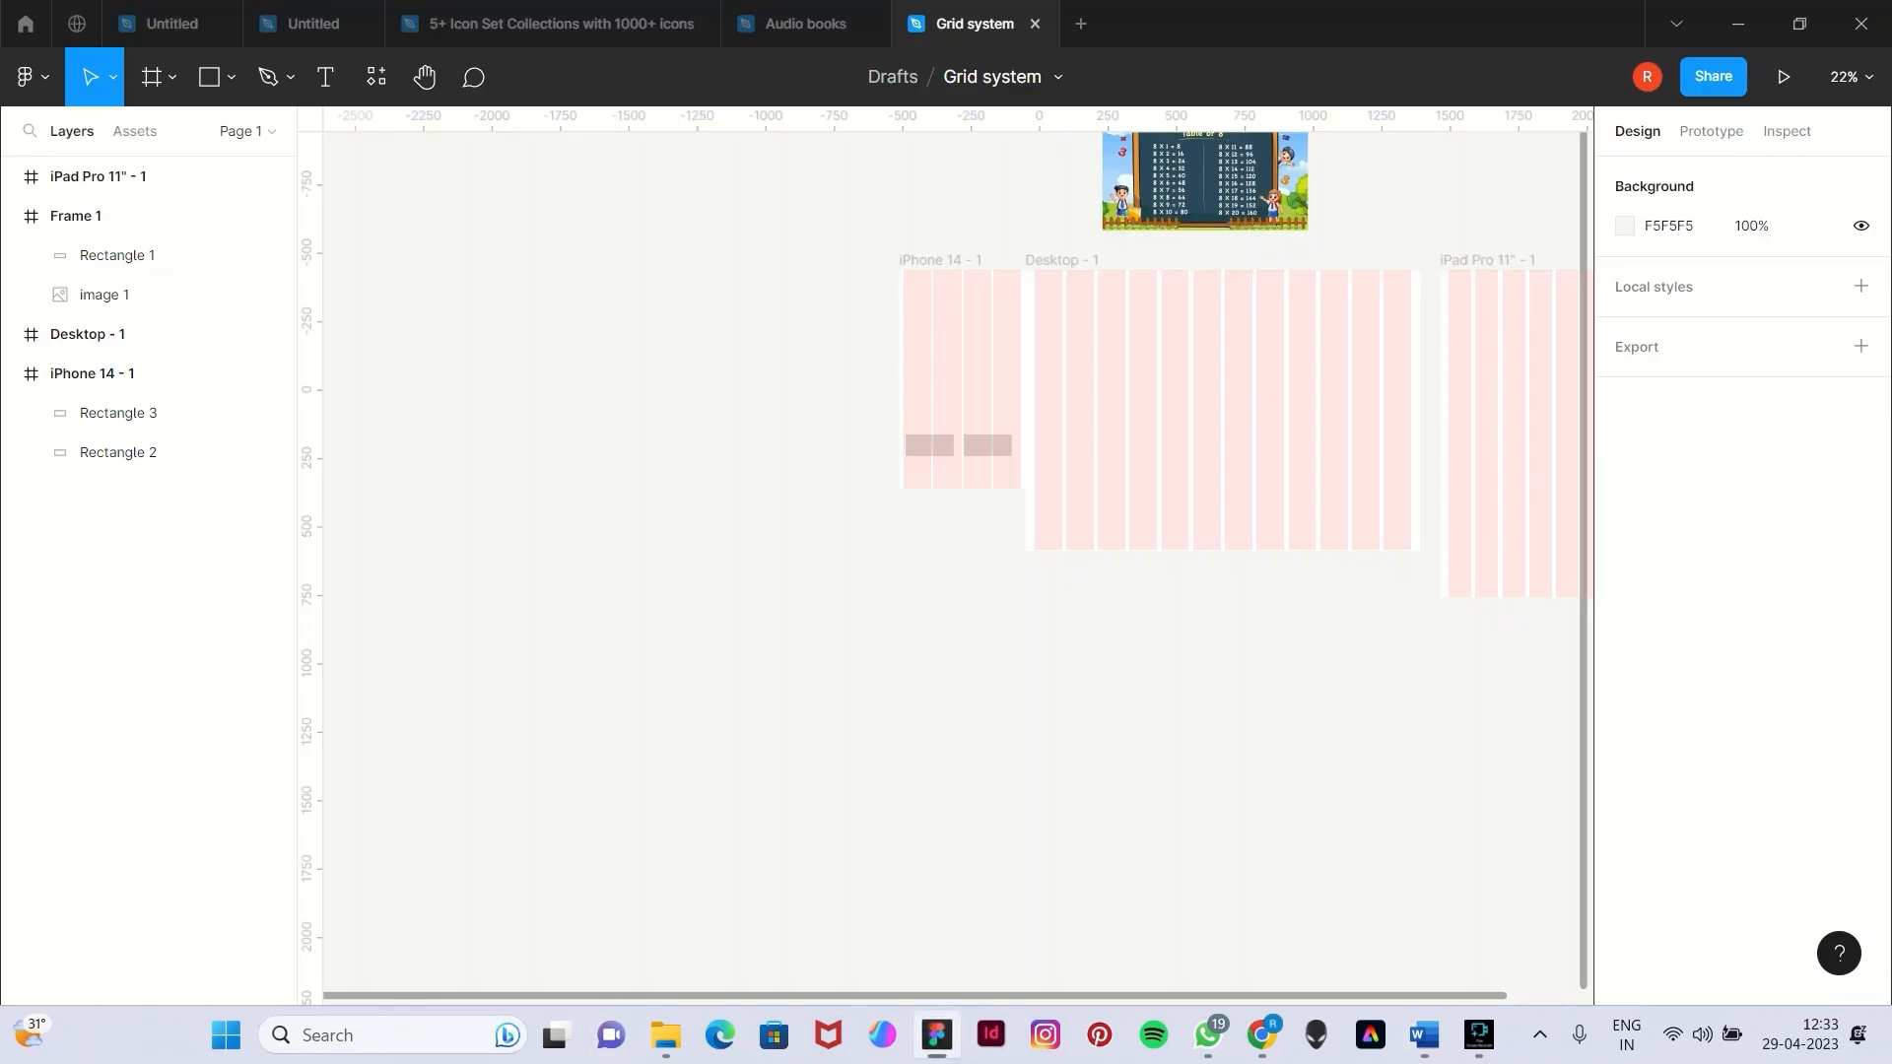
click(26, 23)
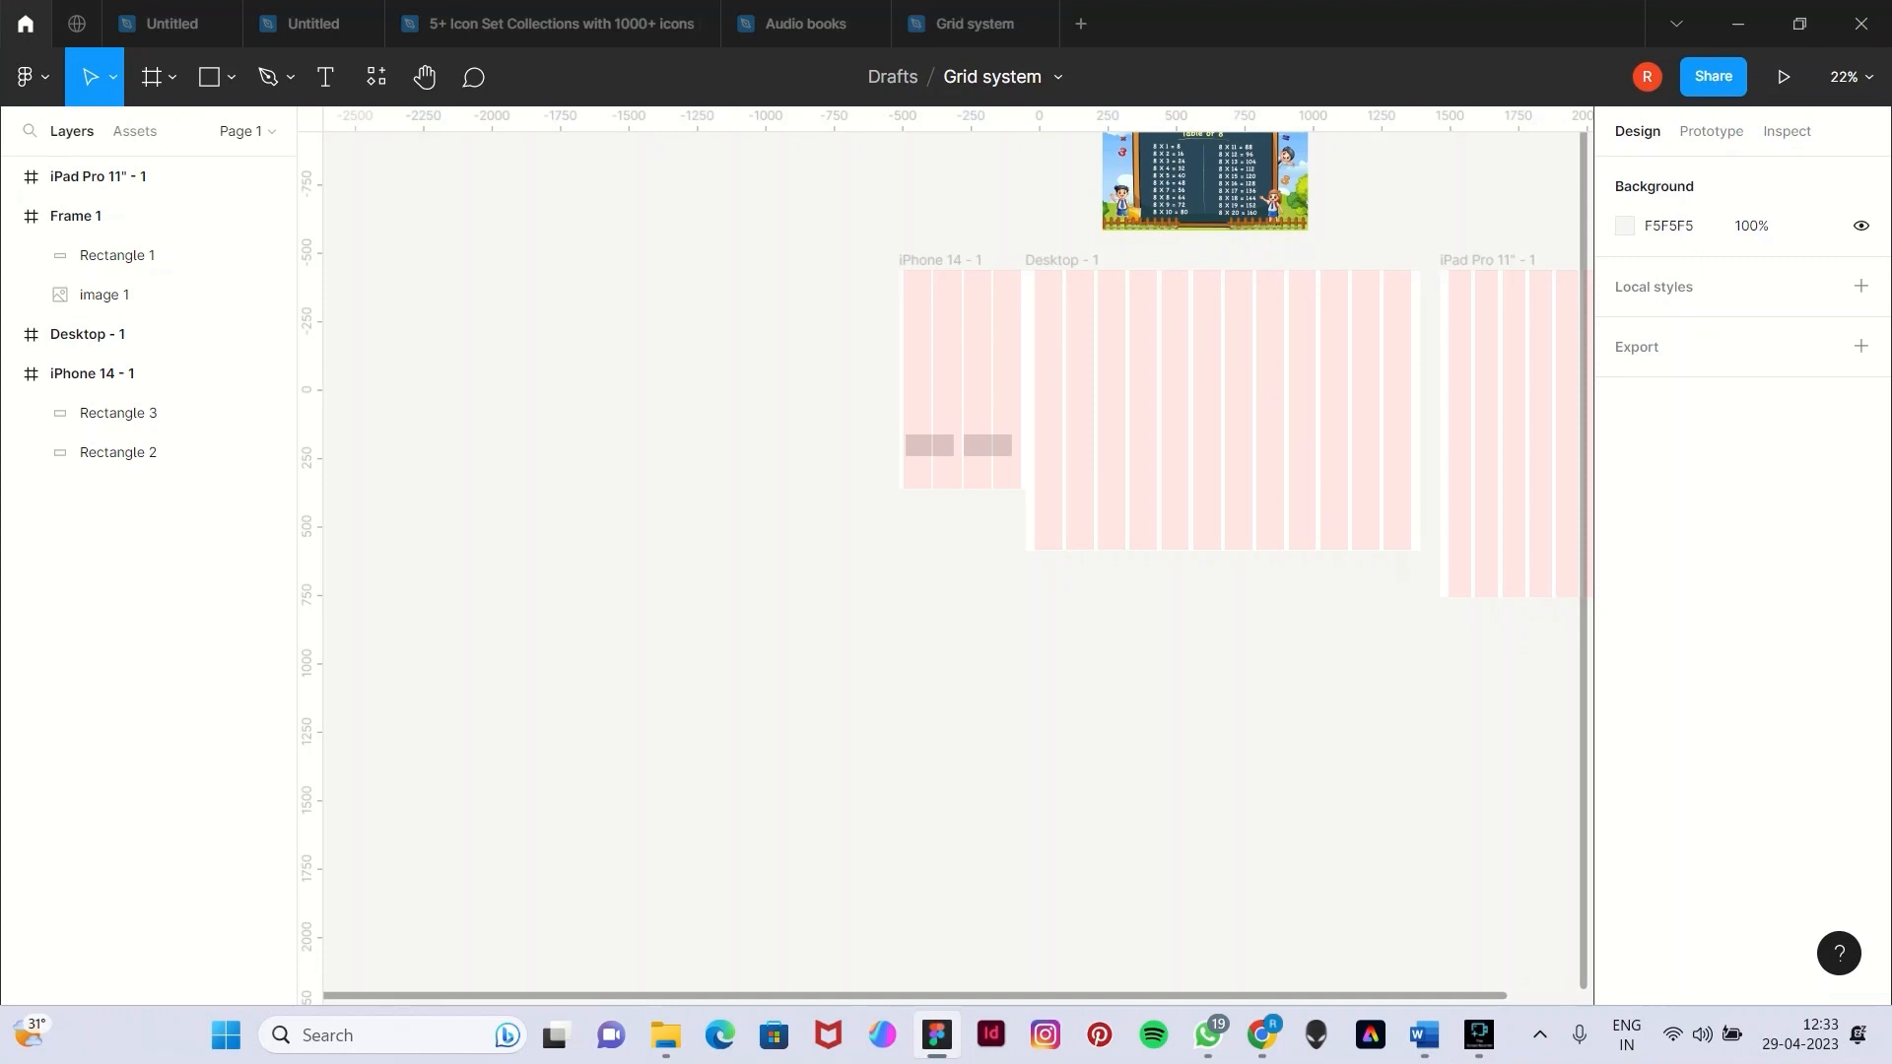
scroll(1094, 585, down, 5)
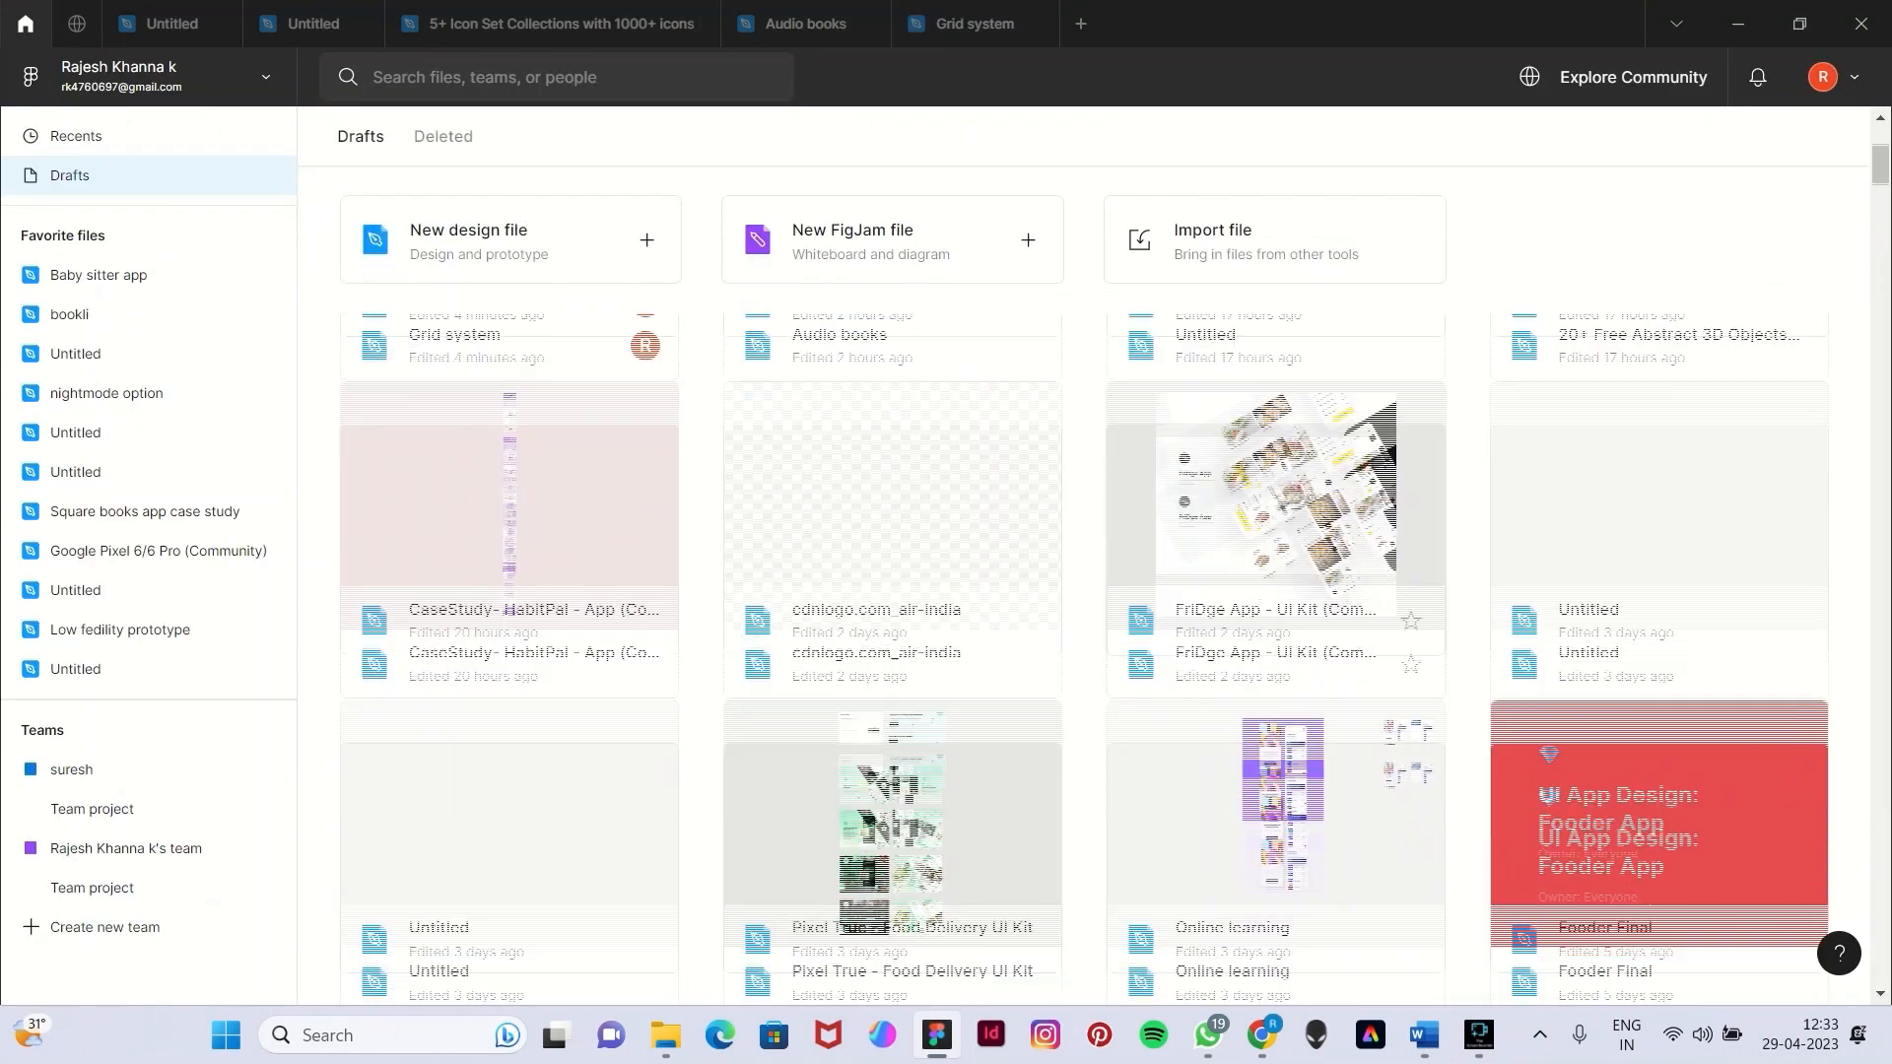
scroll(1085, 651, down, 15)
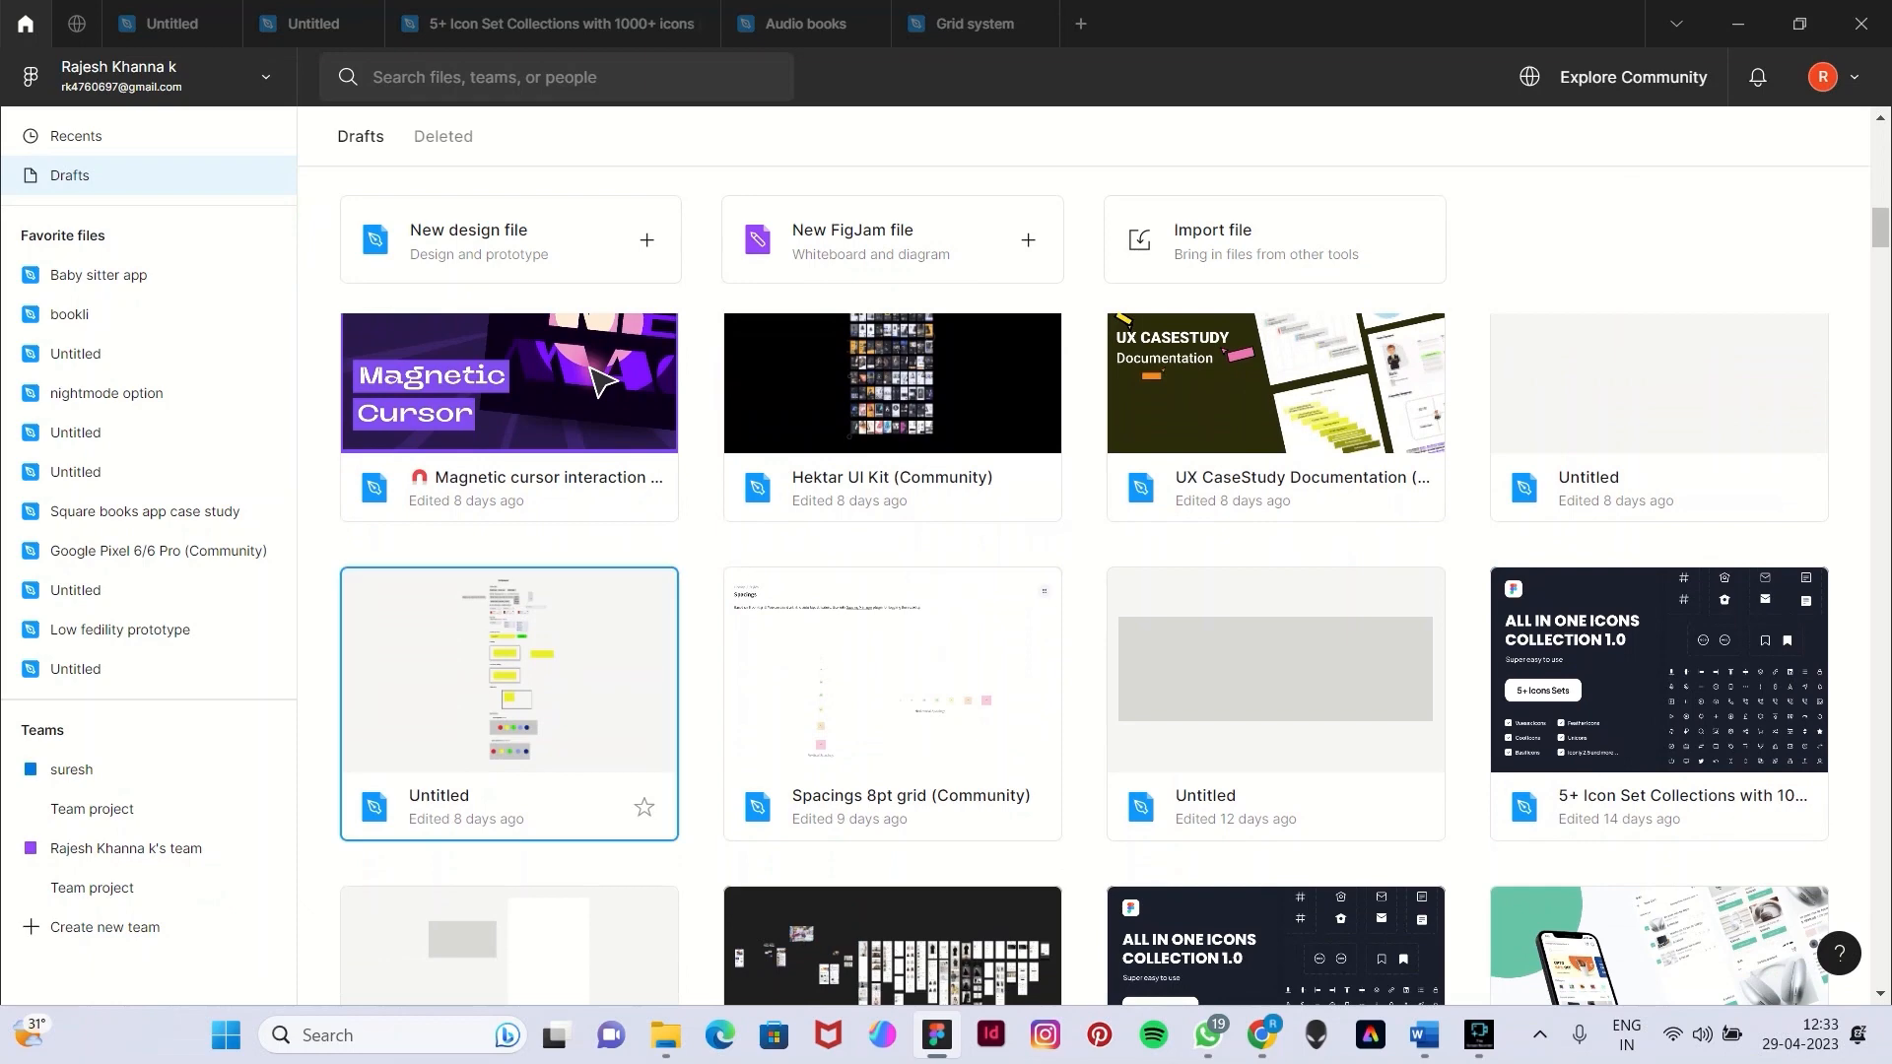
click(509, 670)
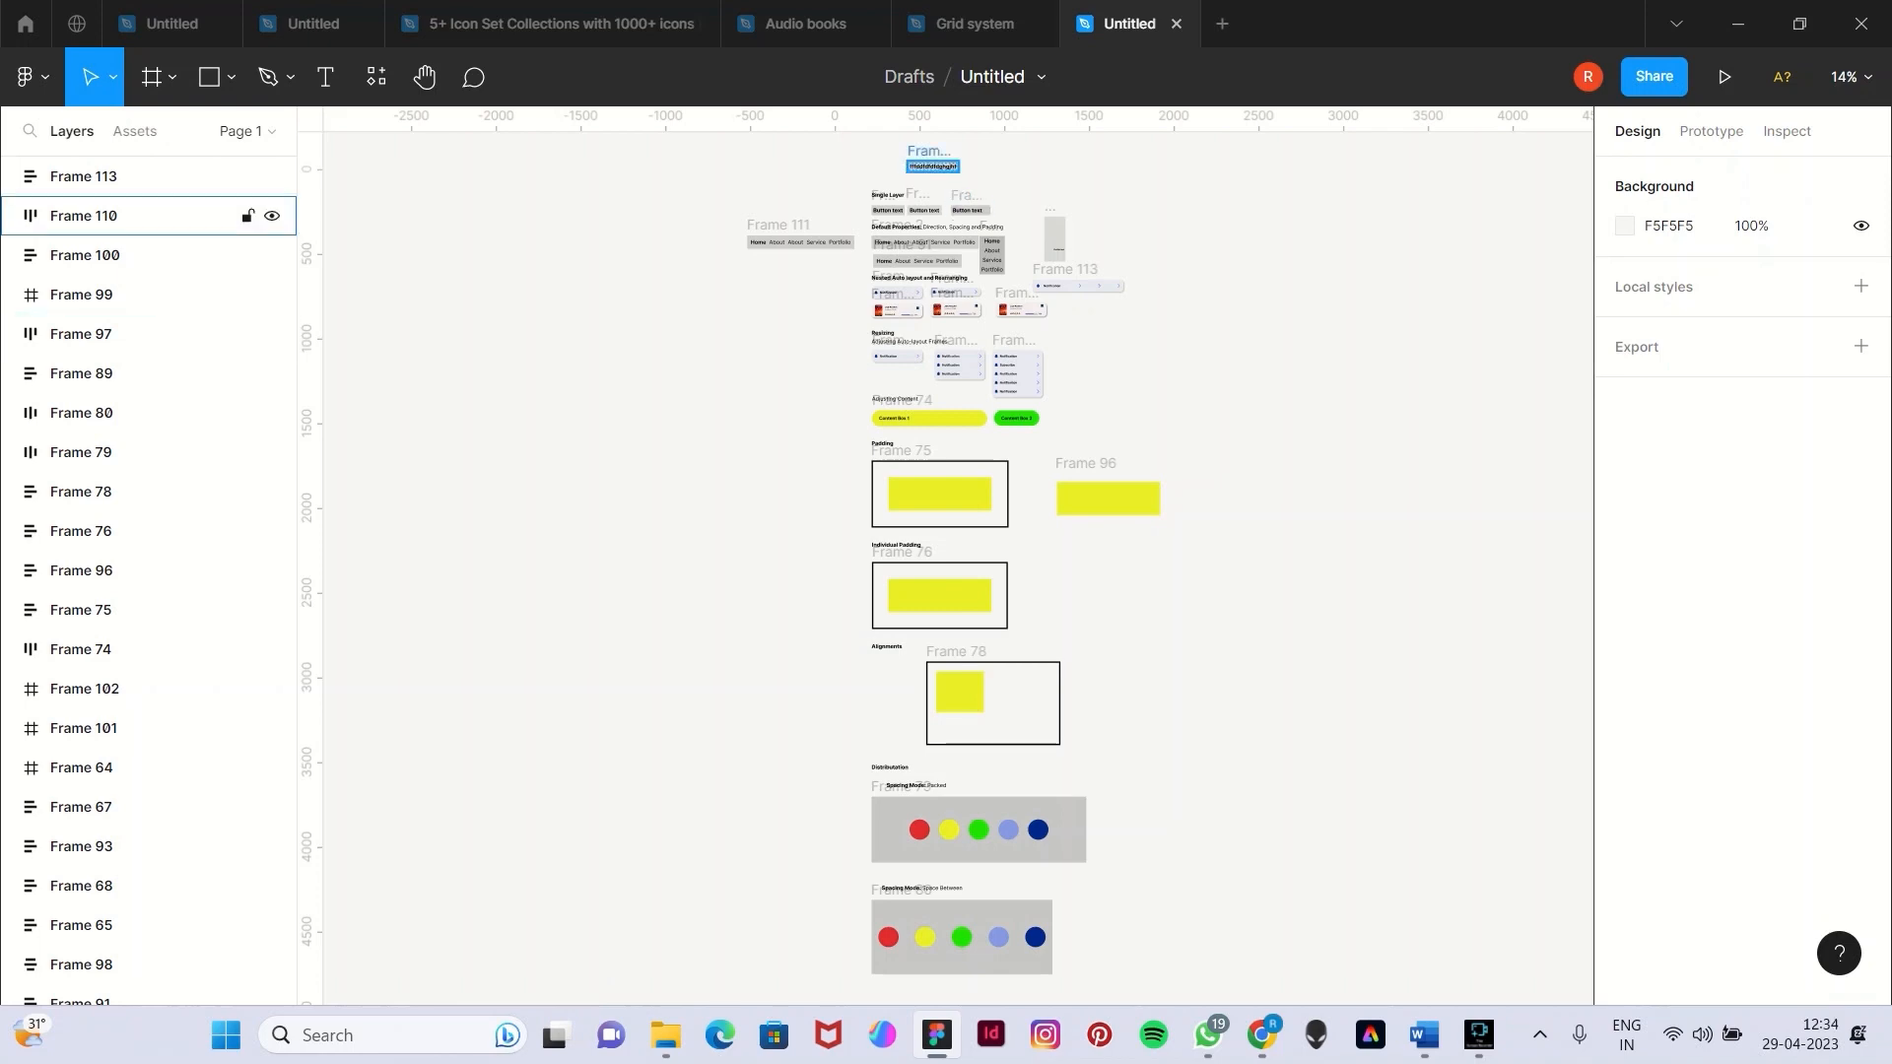
Inspect the auto layout settings of Frame 110, the grey text button above the Single Layer heading.
scroll(944, 148, up, 6)
scroll(942, 152, up, 5)
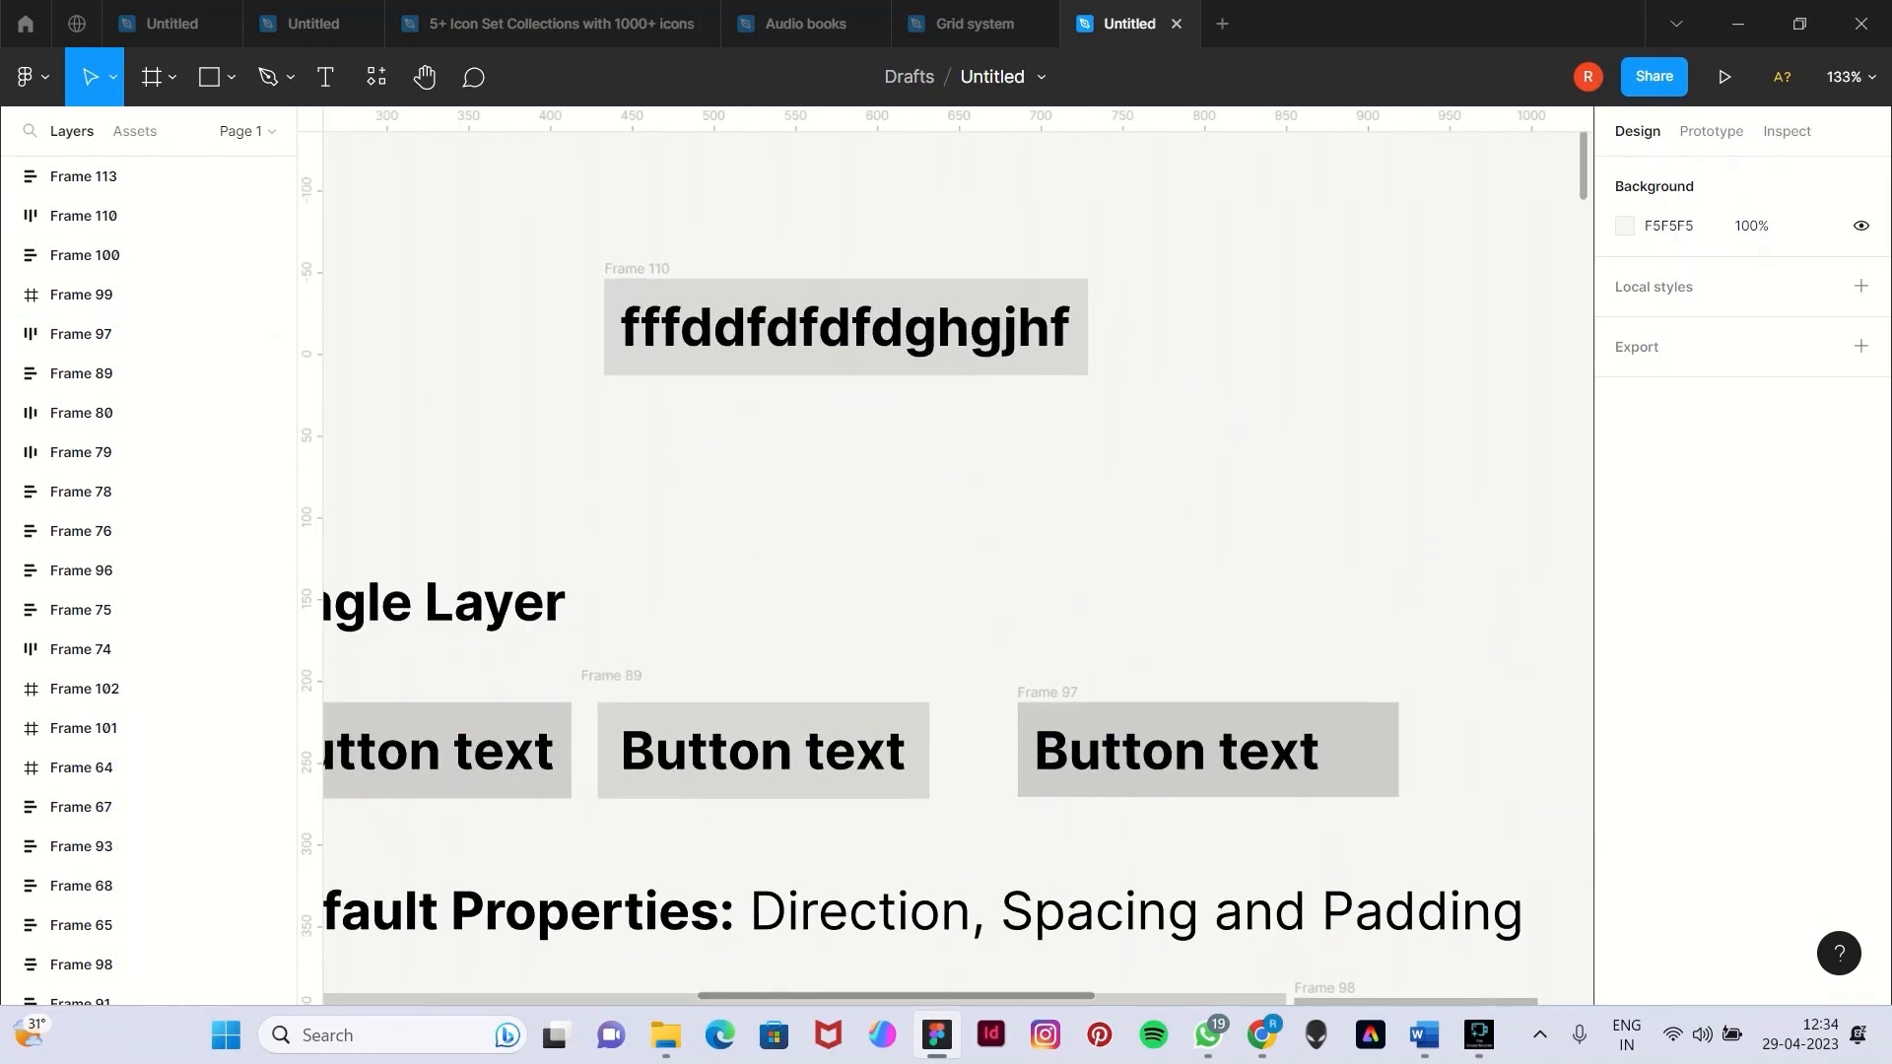
click(924, 368)
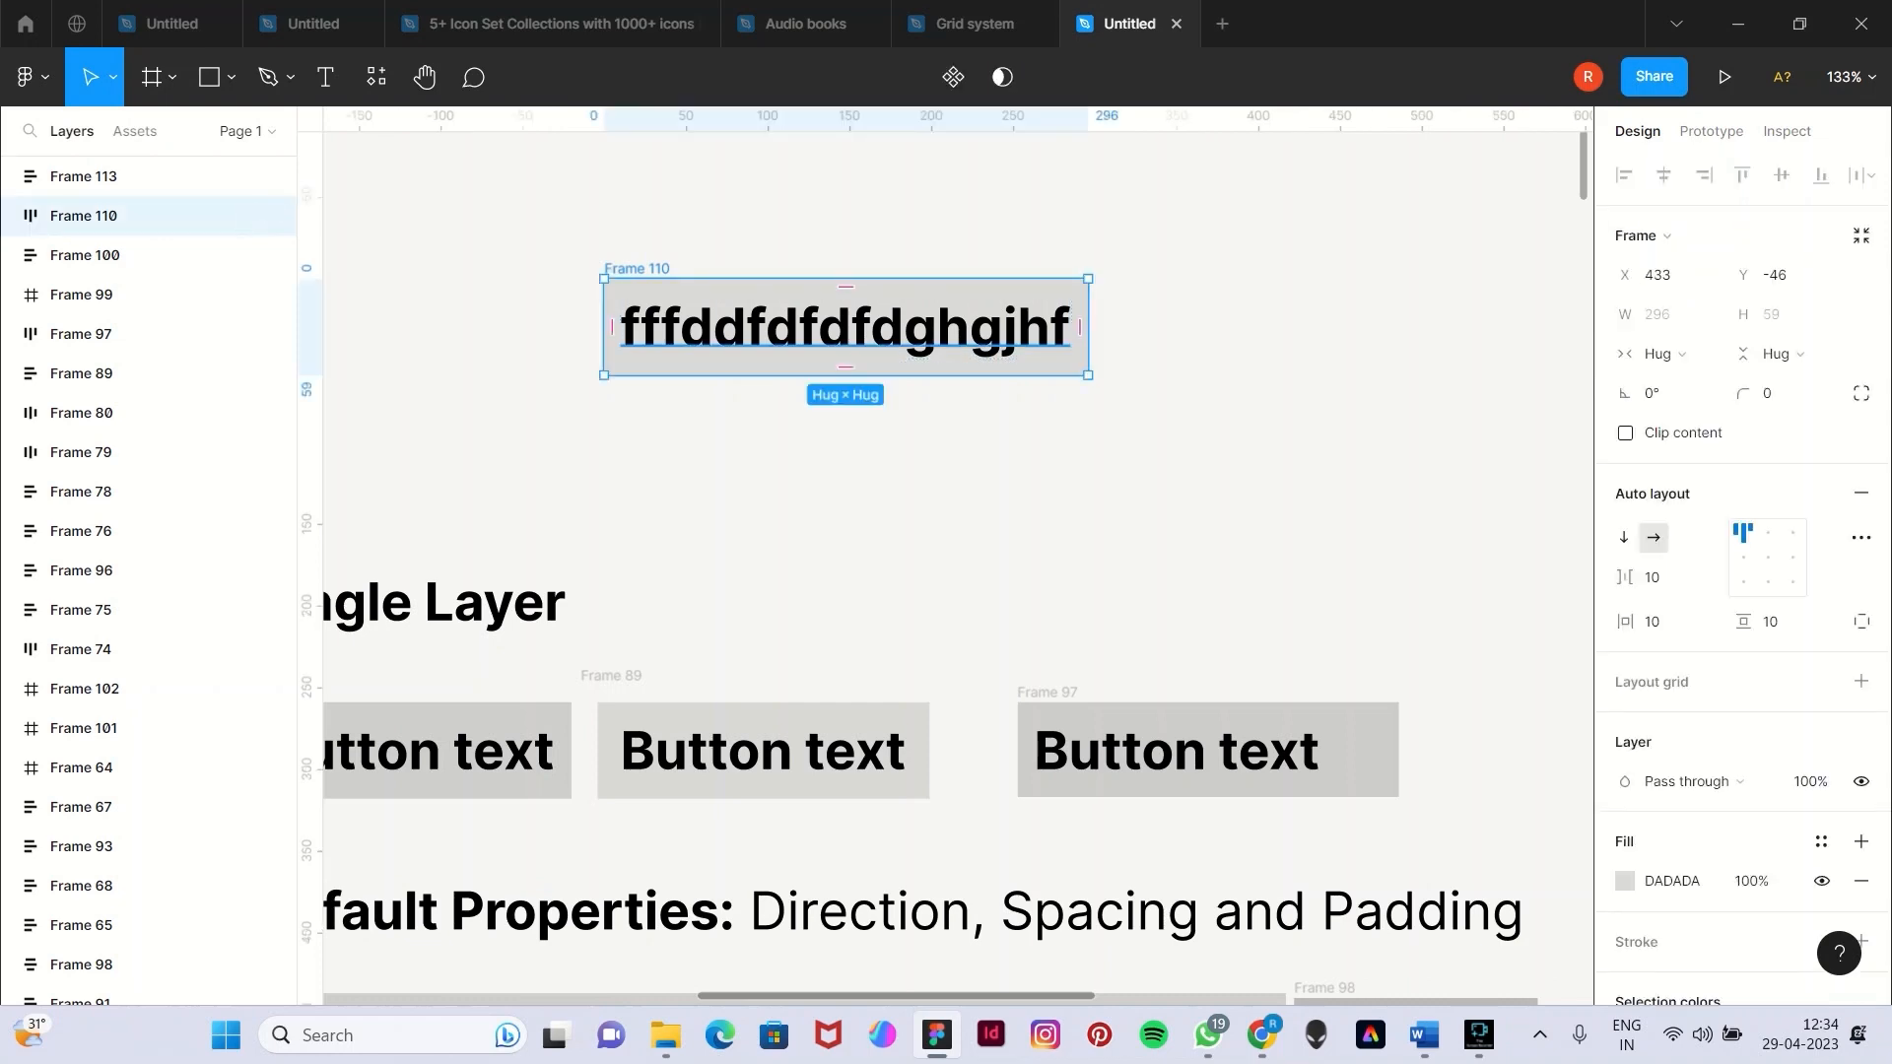
Add a text layer reading "click the button above" in the empty canvas area beside Frame 110.
scroll(924, 368, right, 4)
scroll(925, 368, up, 2)
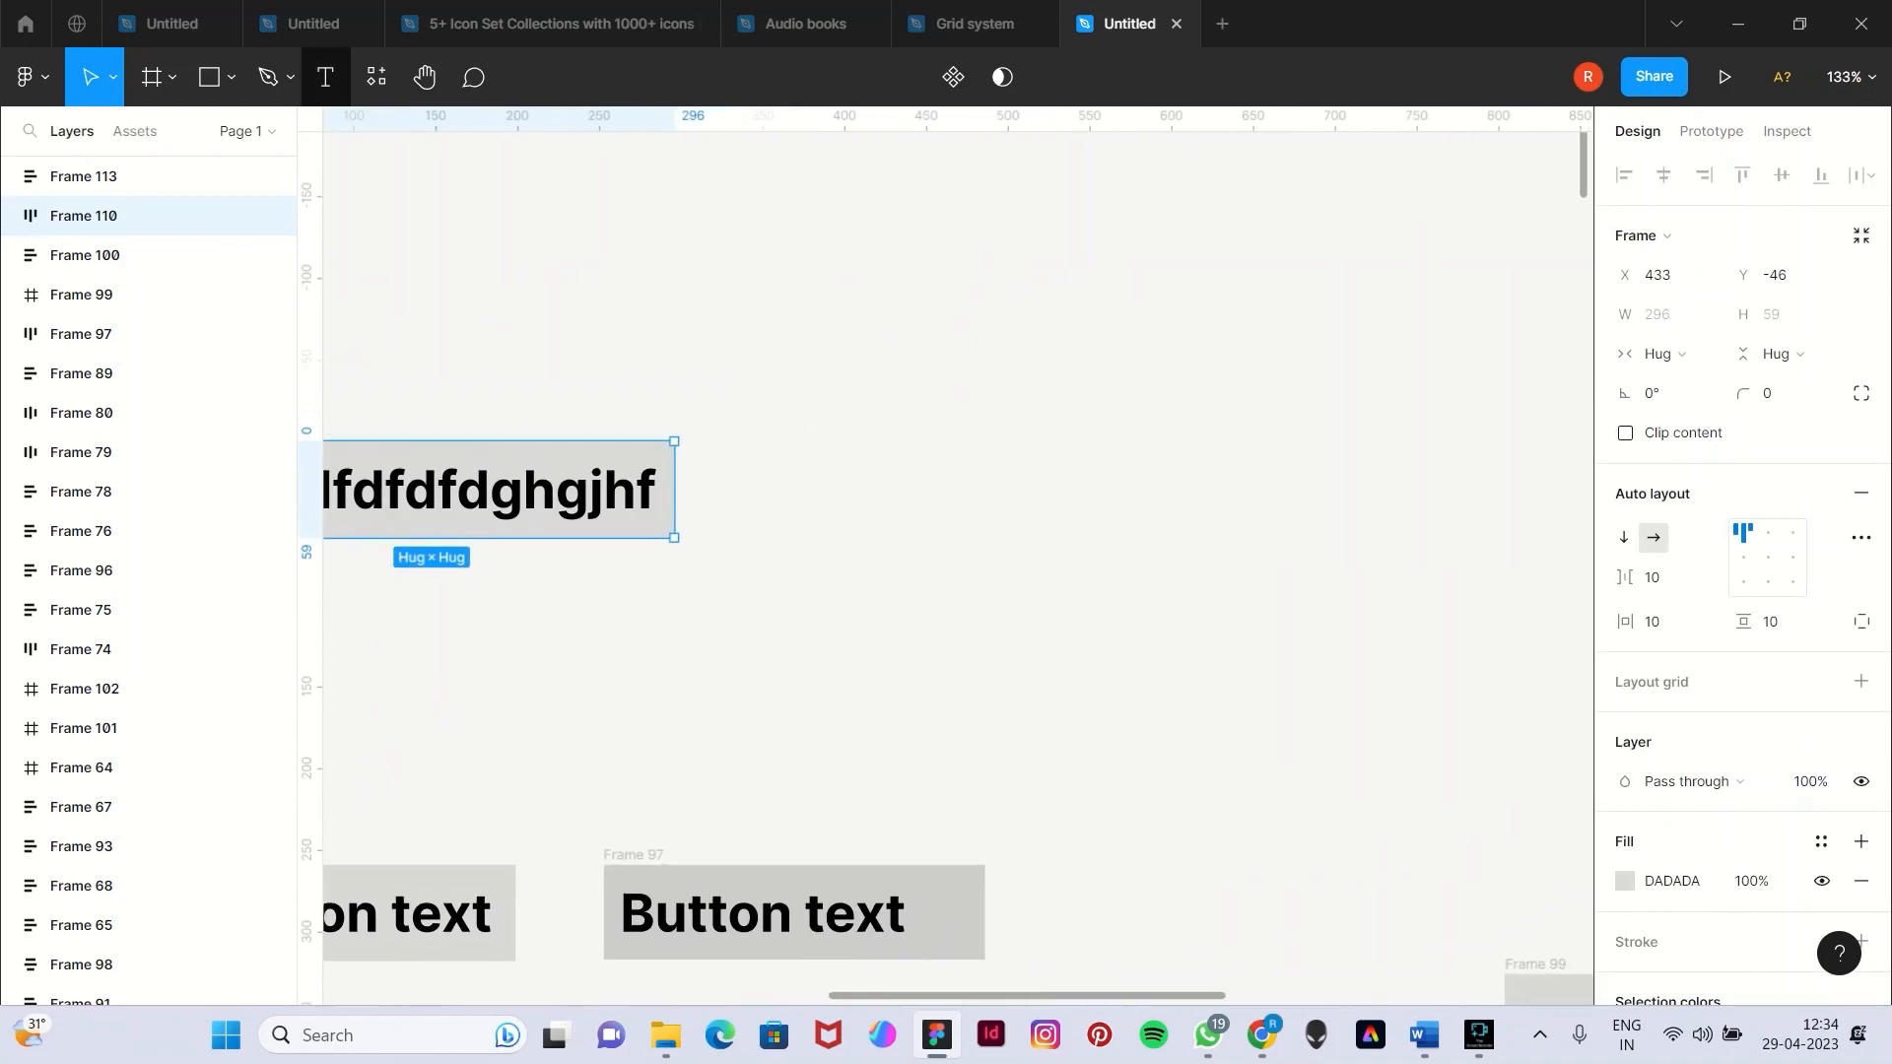
key(t)
click(957, 506)
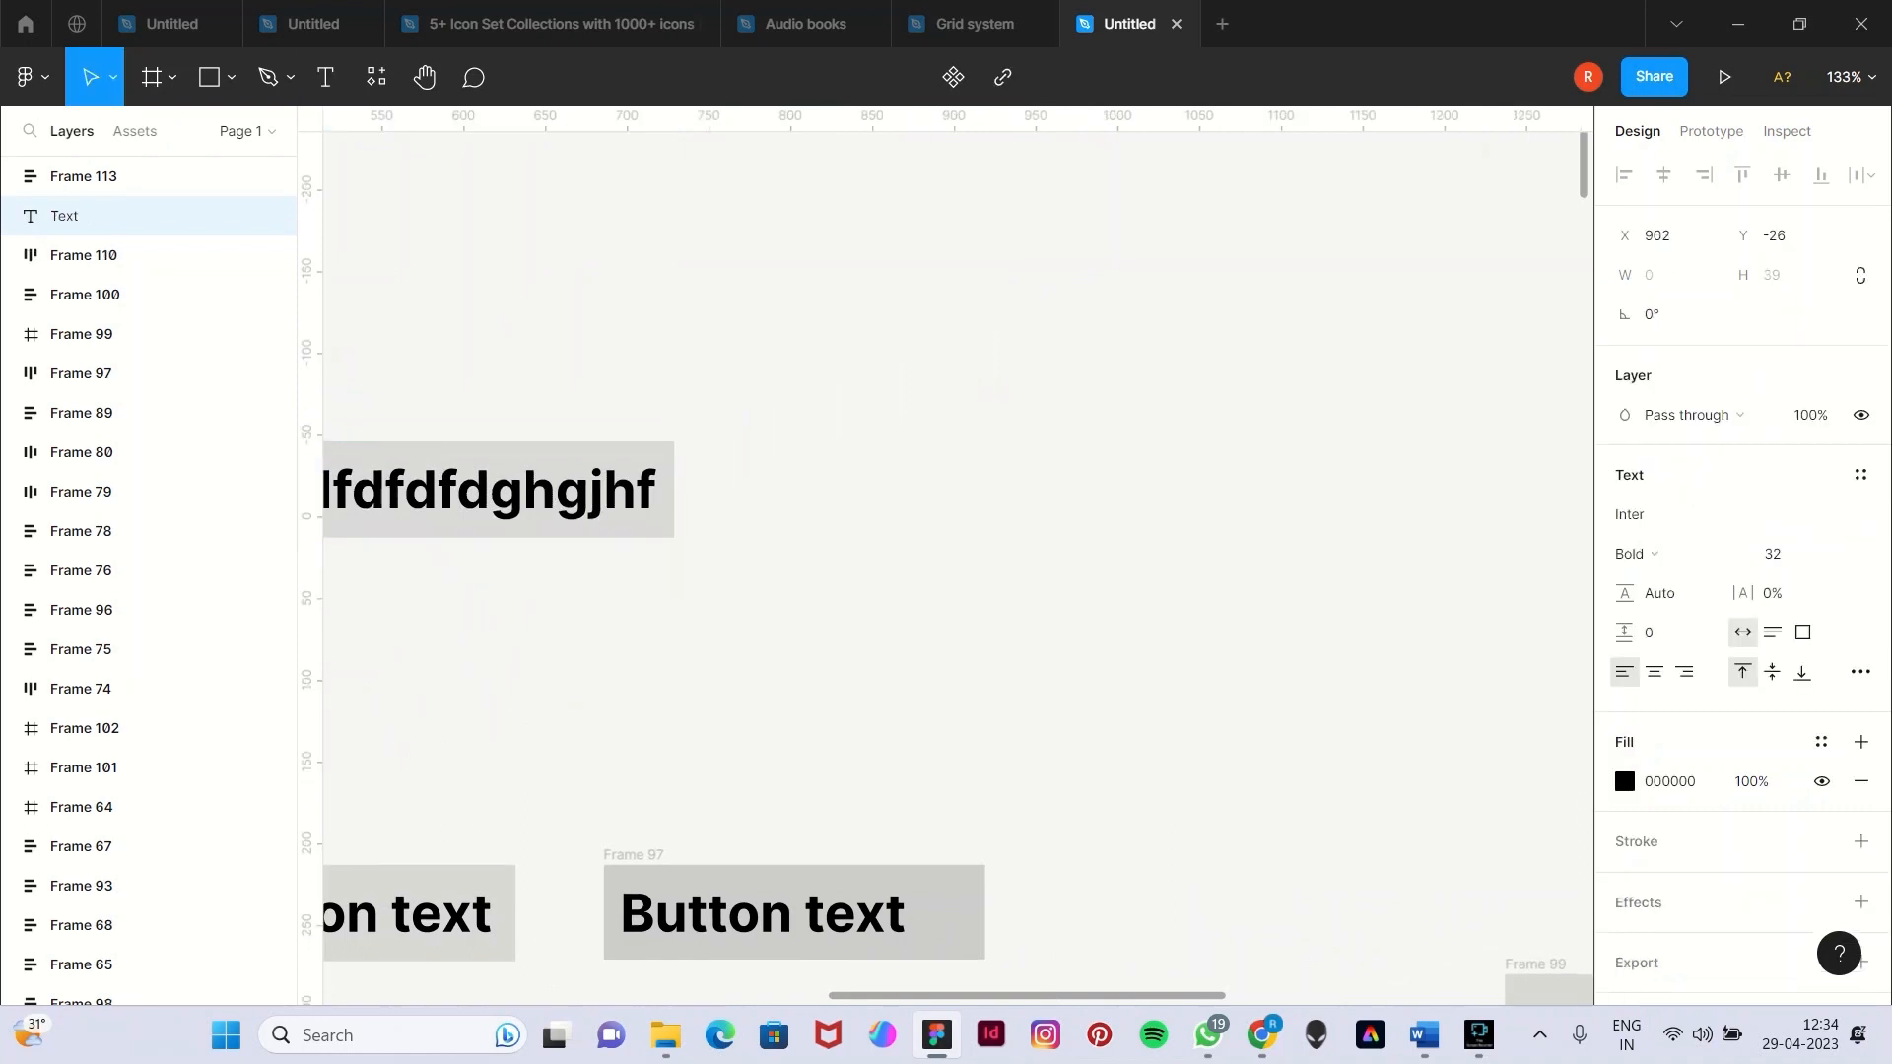
text(click t)
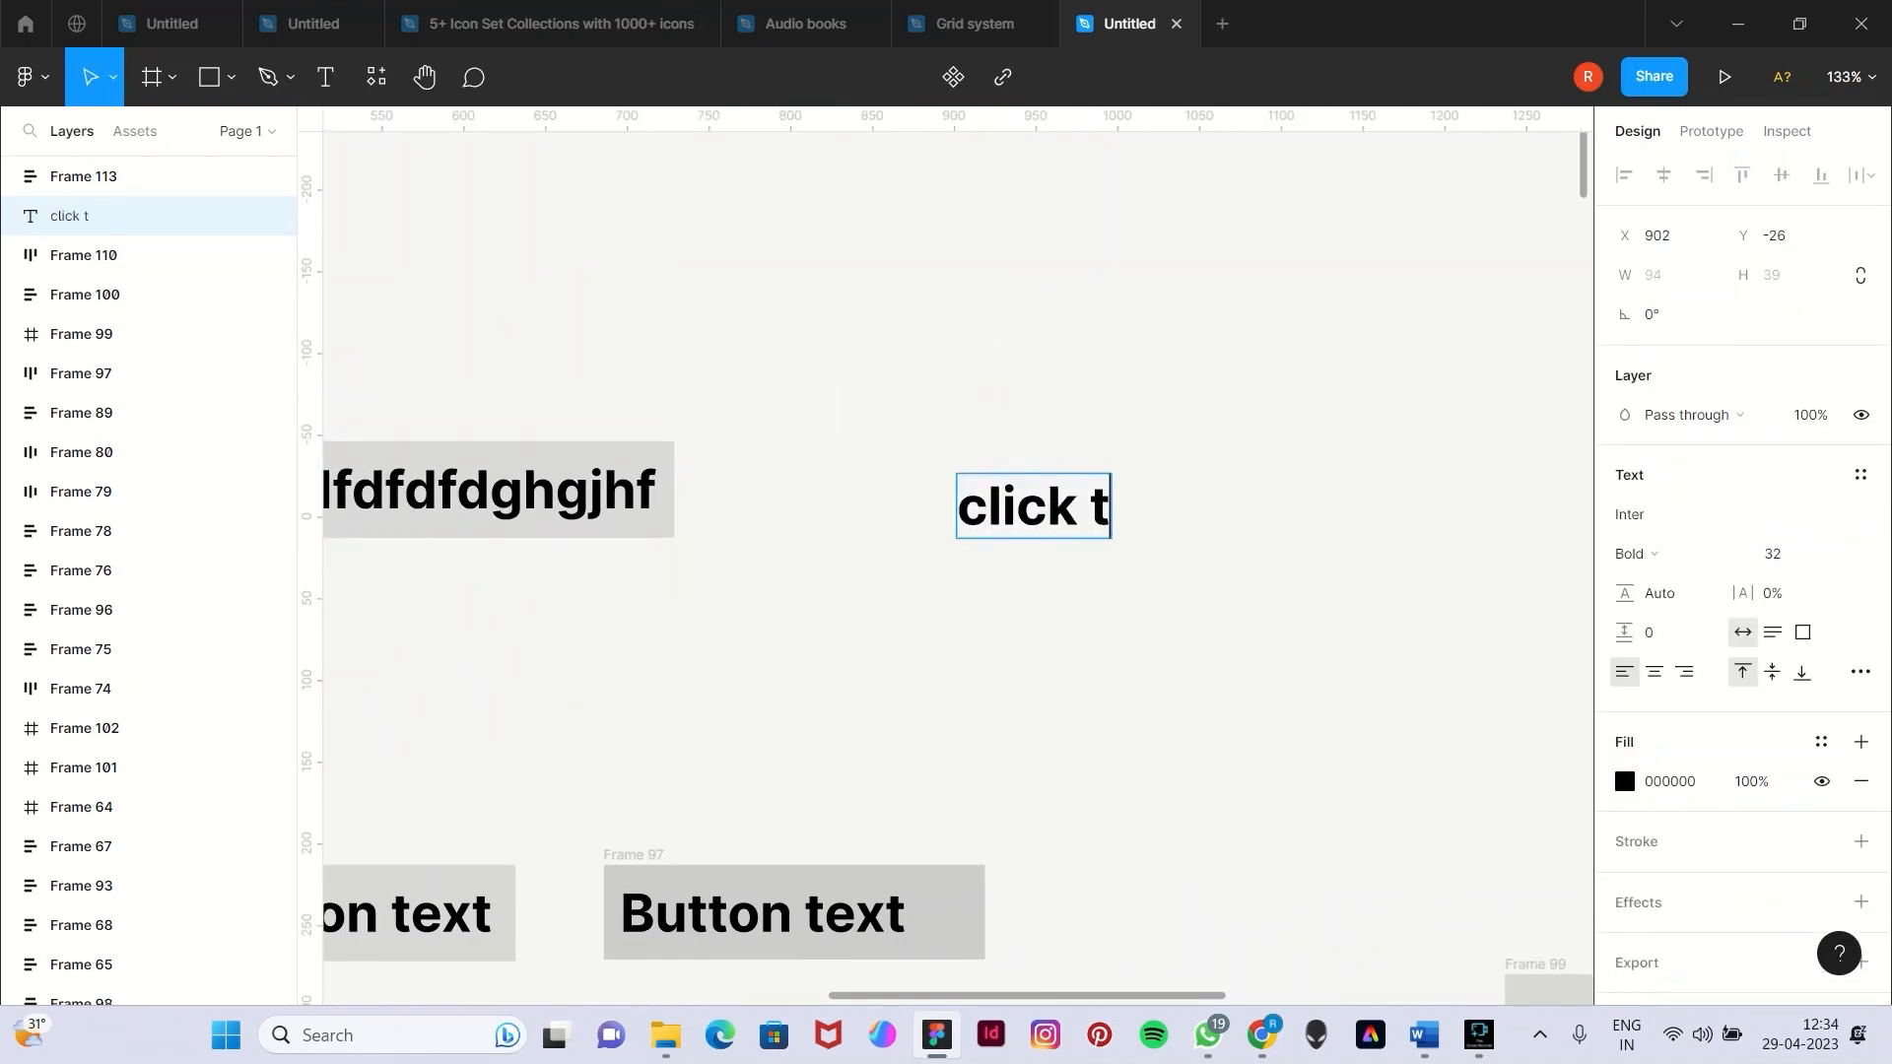
text(he butto)
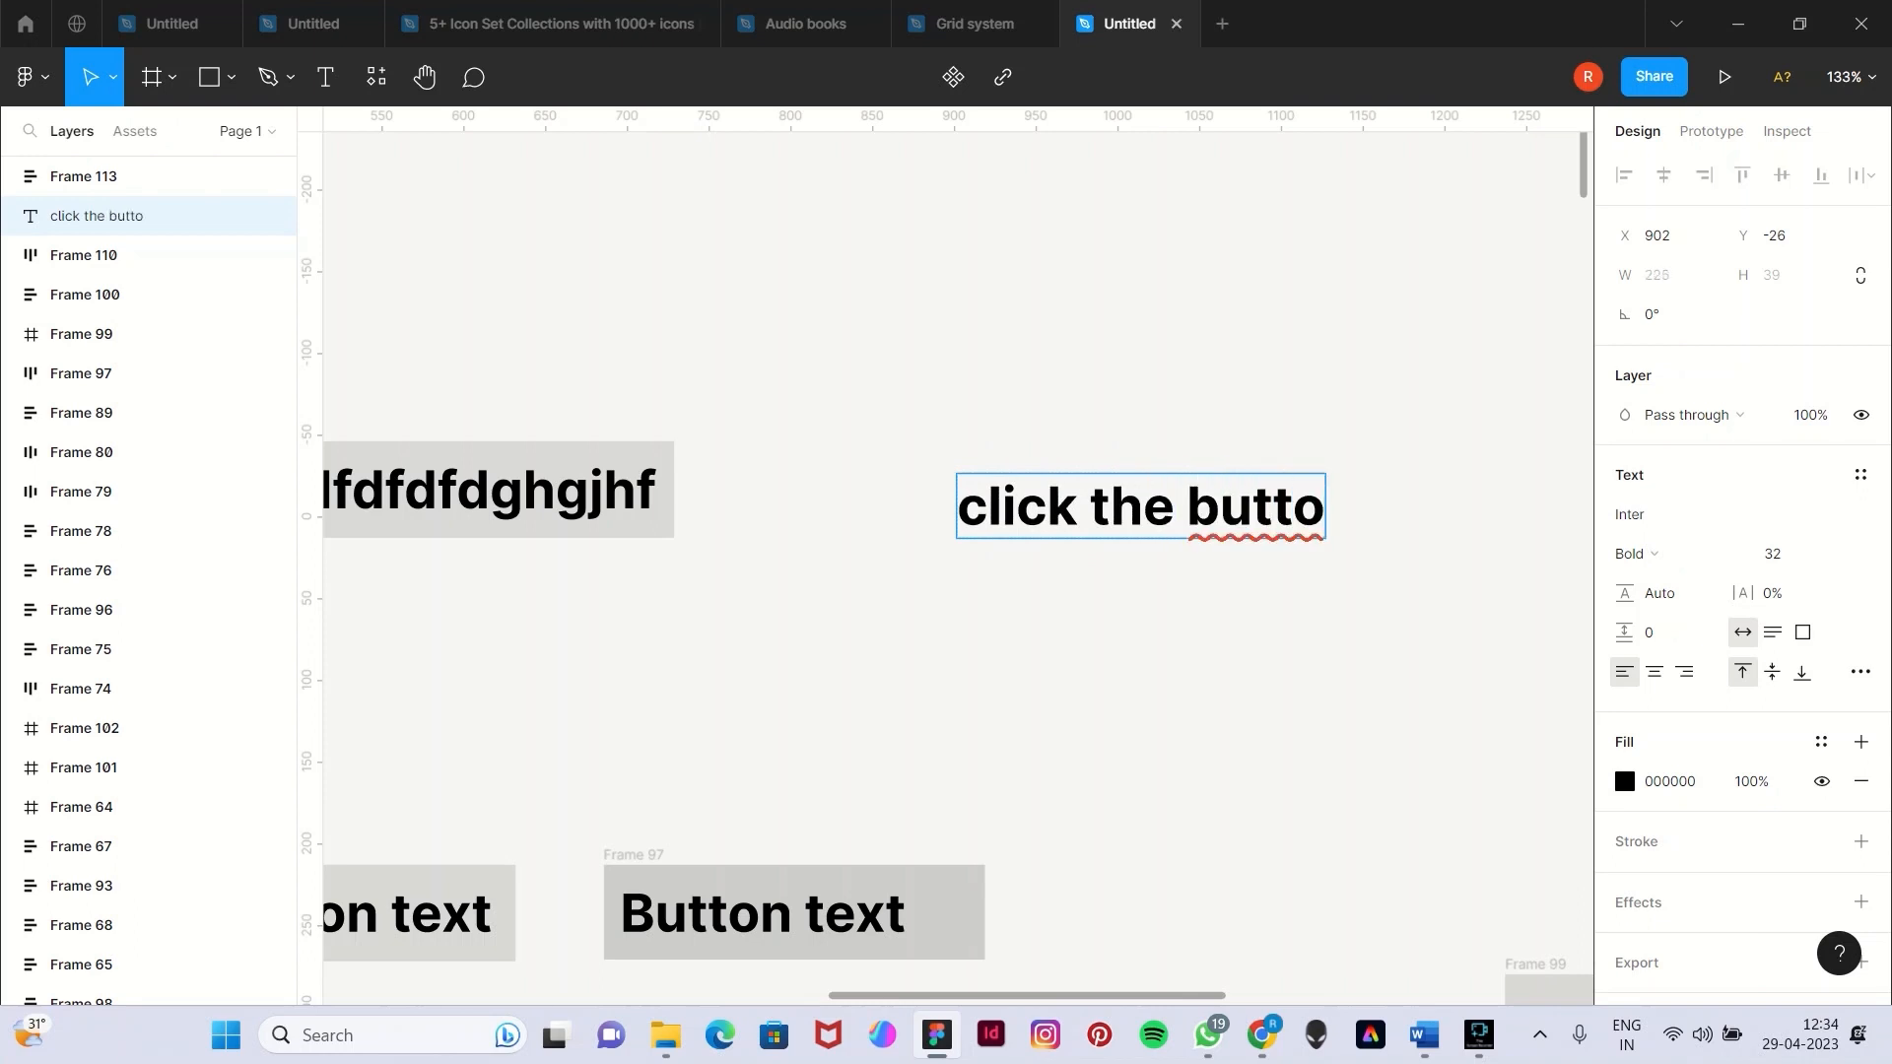
text(n abo)
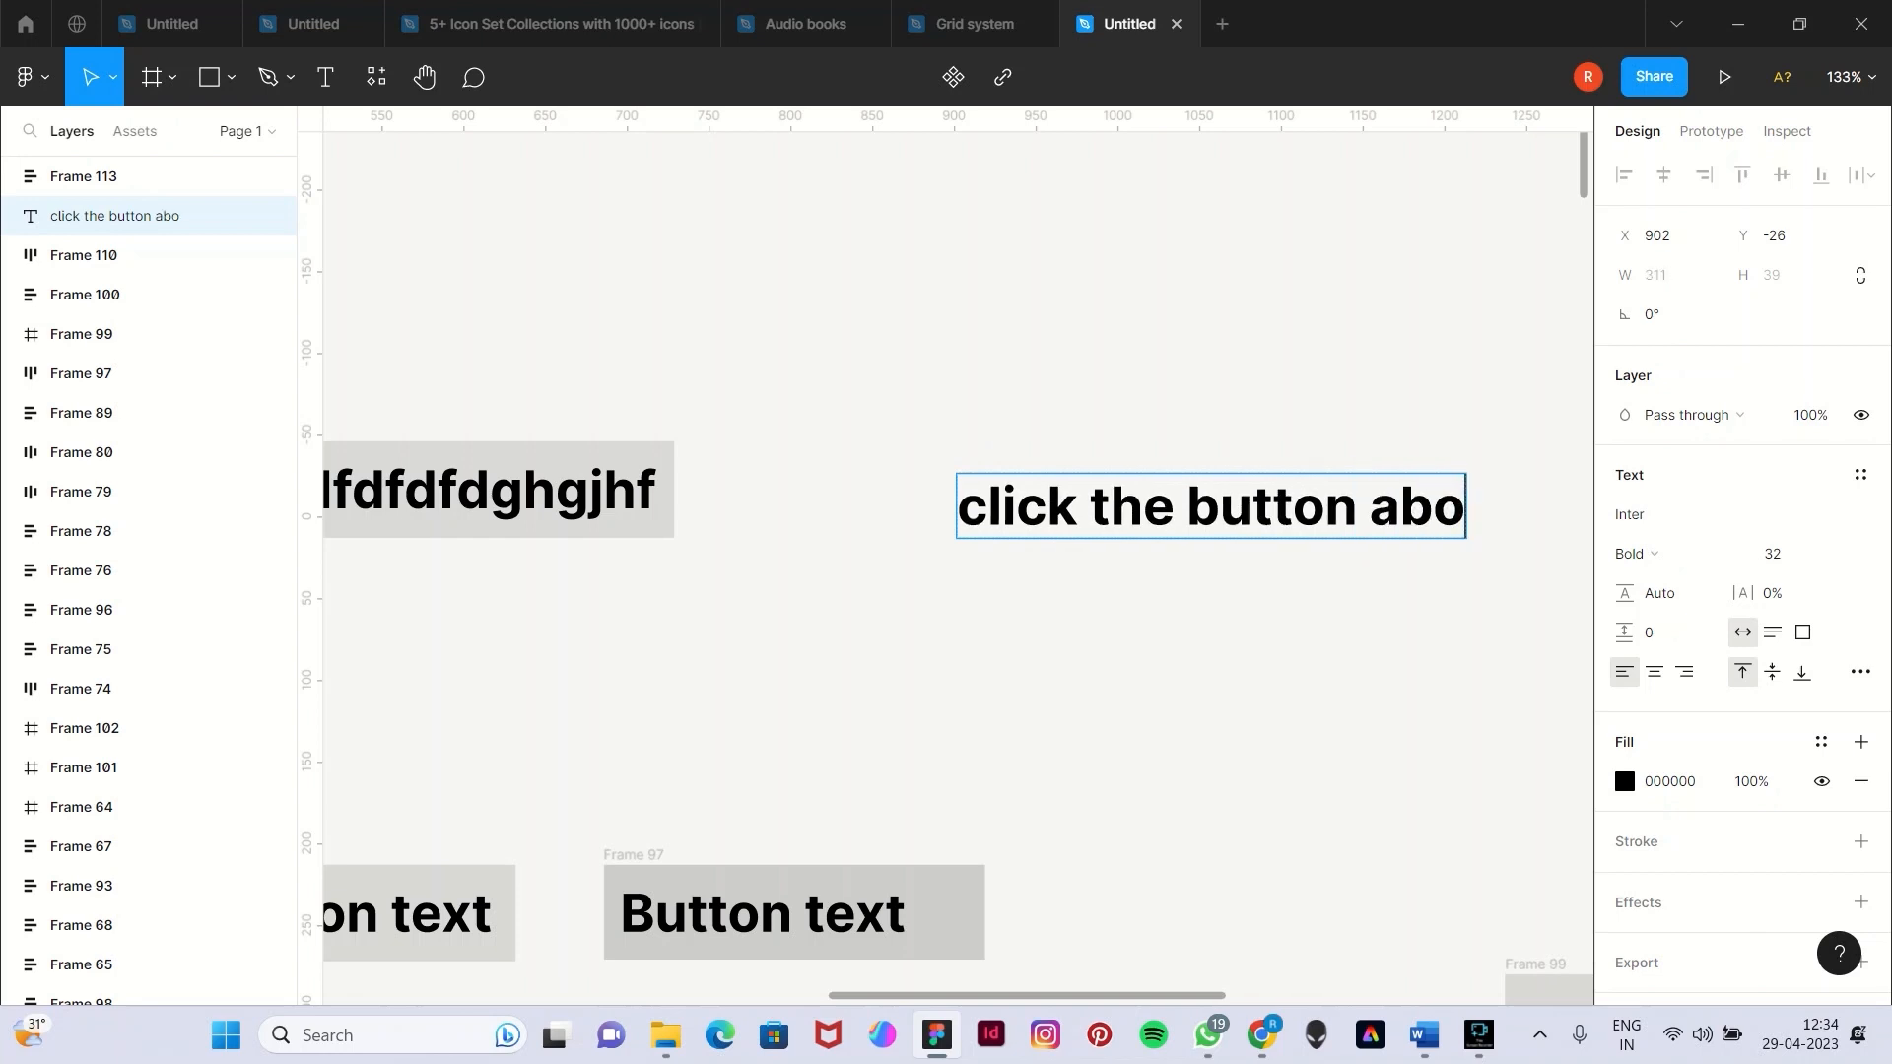
text(ve)
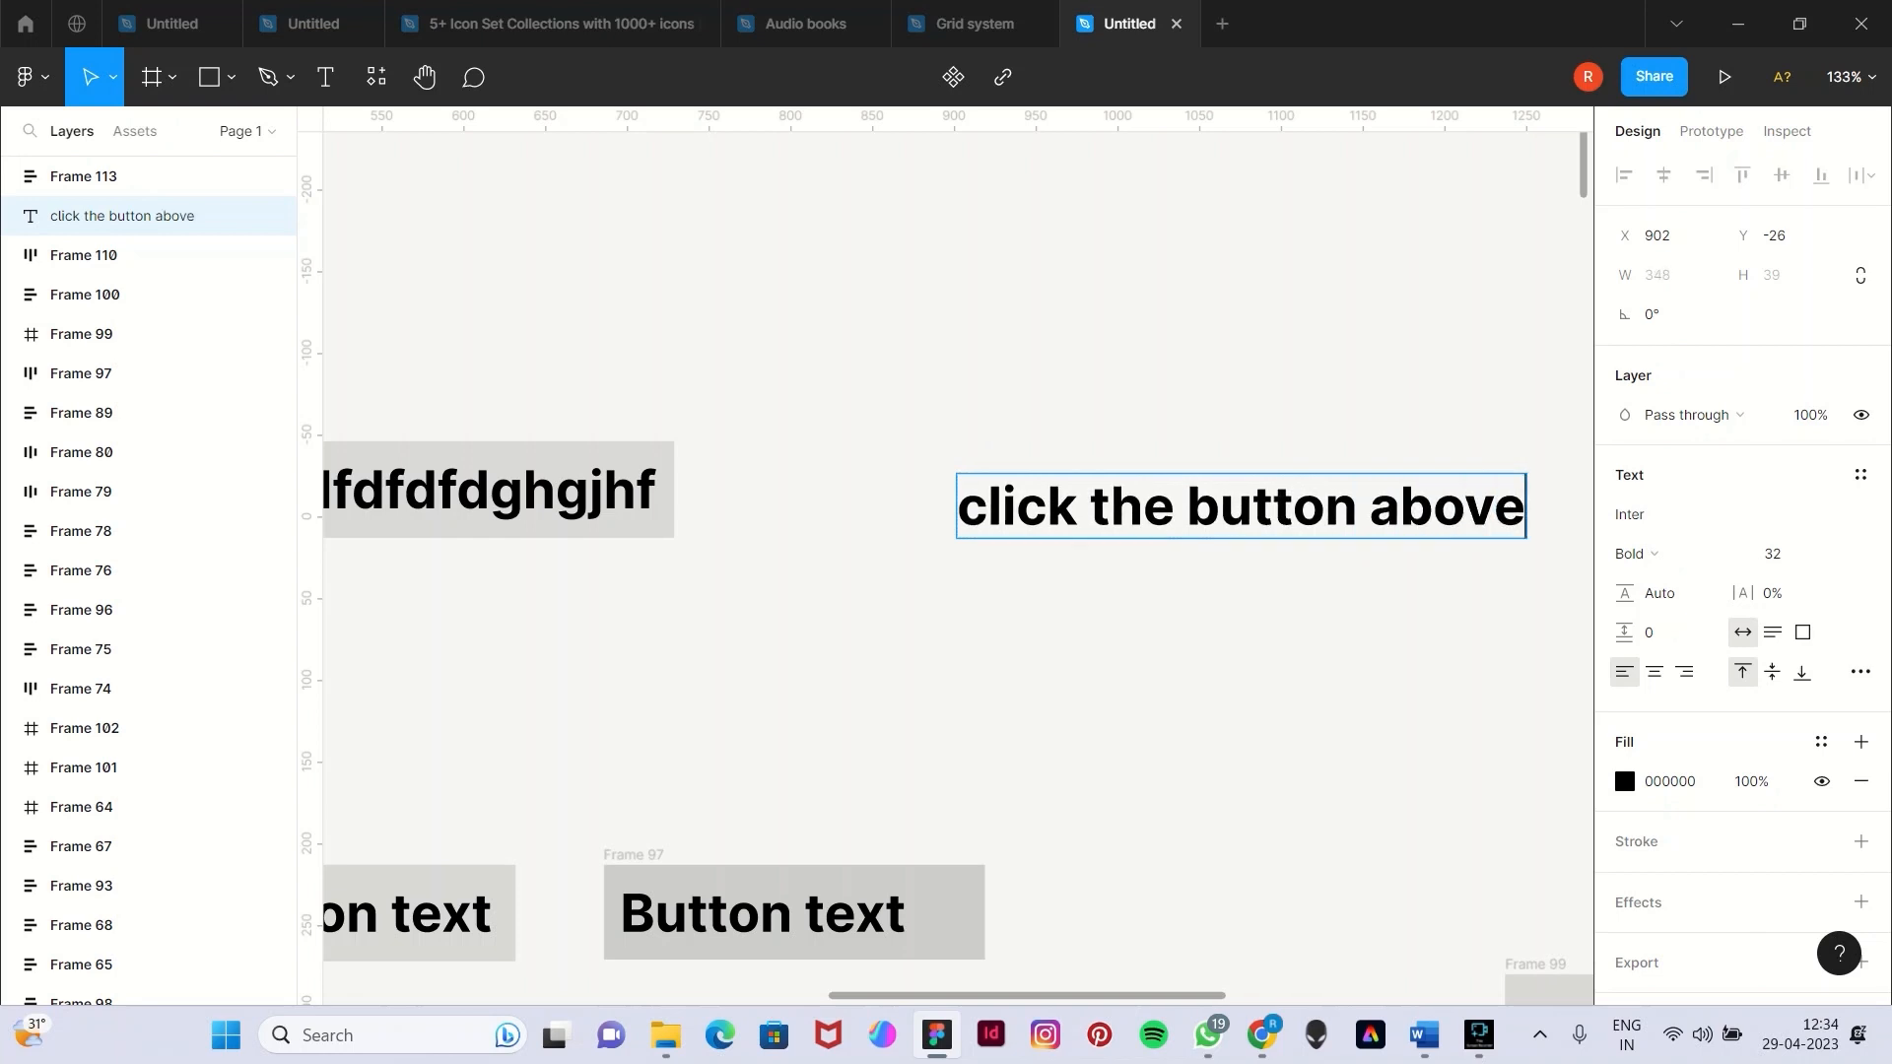
key(Escape)
scroll(956, 552, right, 2)
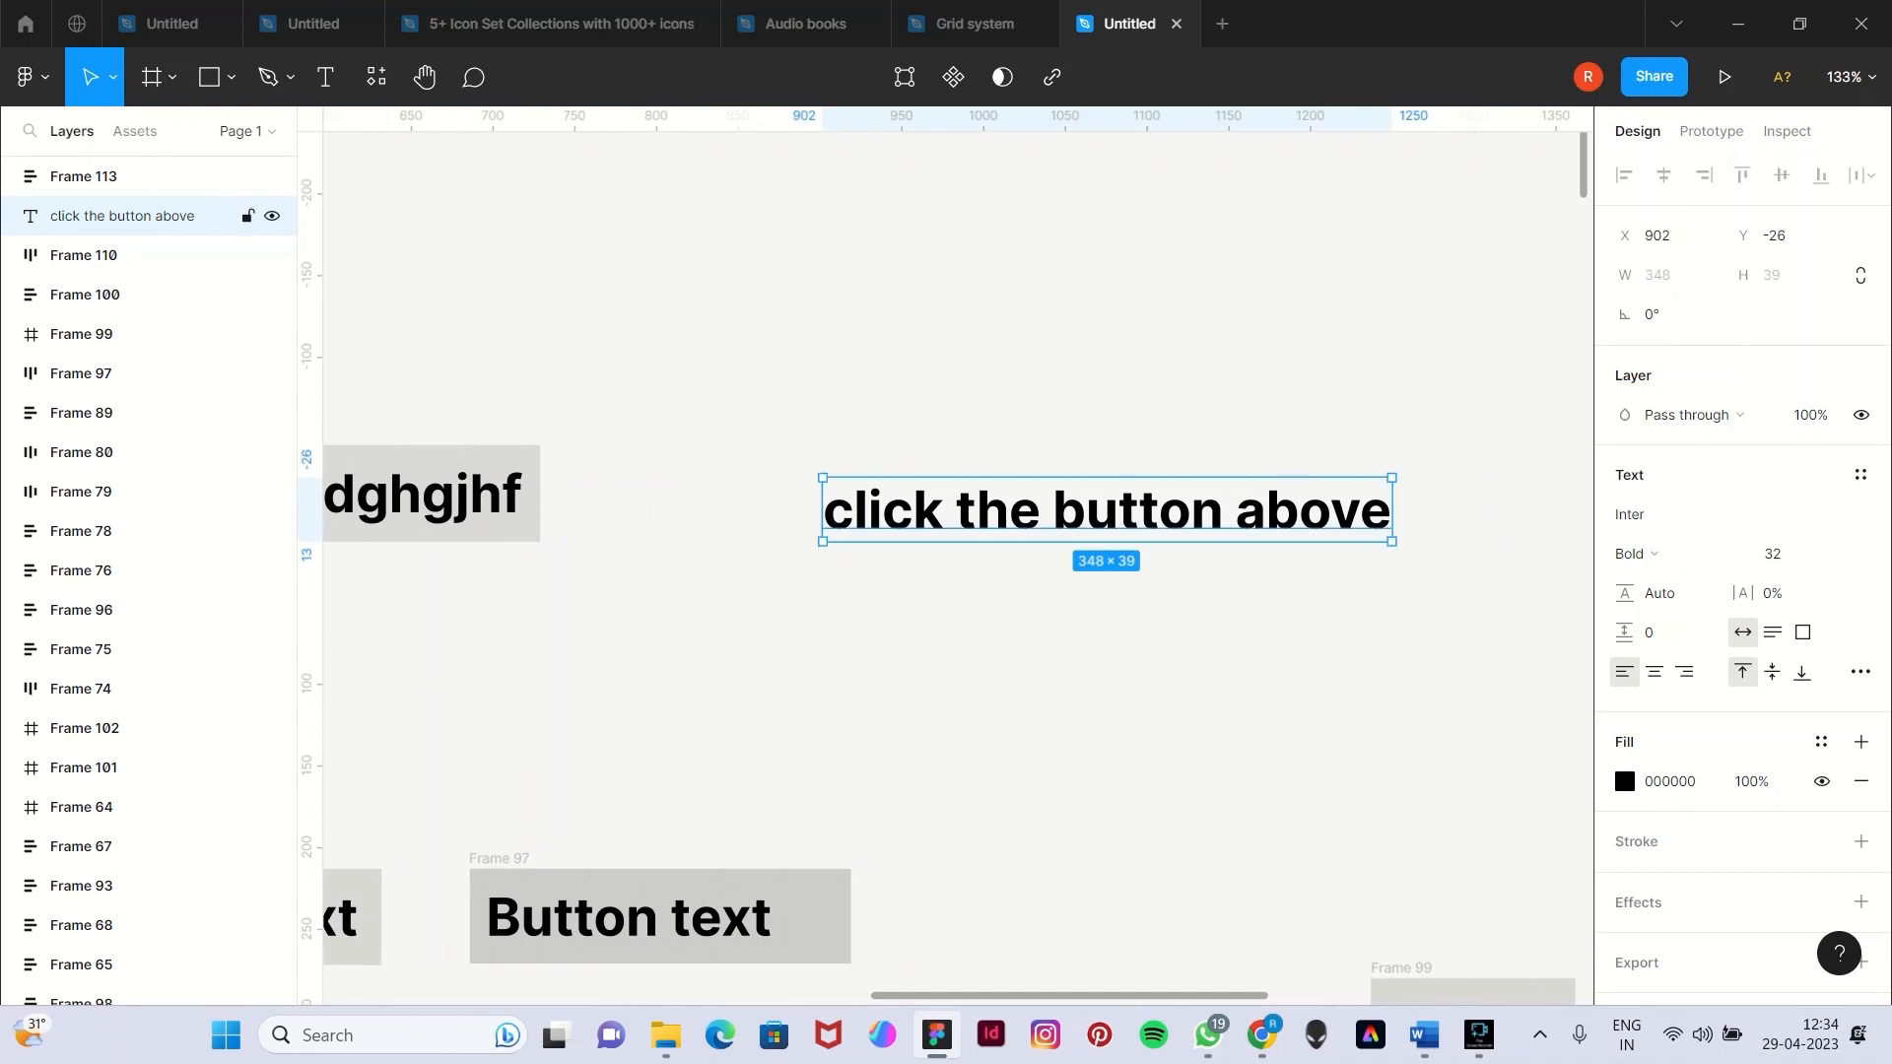
Wrap the "click the button above" text in an auto layout frame.
click(1103, 651)
click(1106, 511)
click(1108, 631)
click(1107, 510)
key(shift+a)
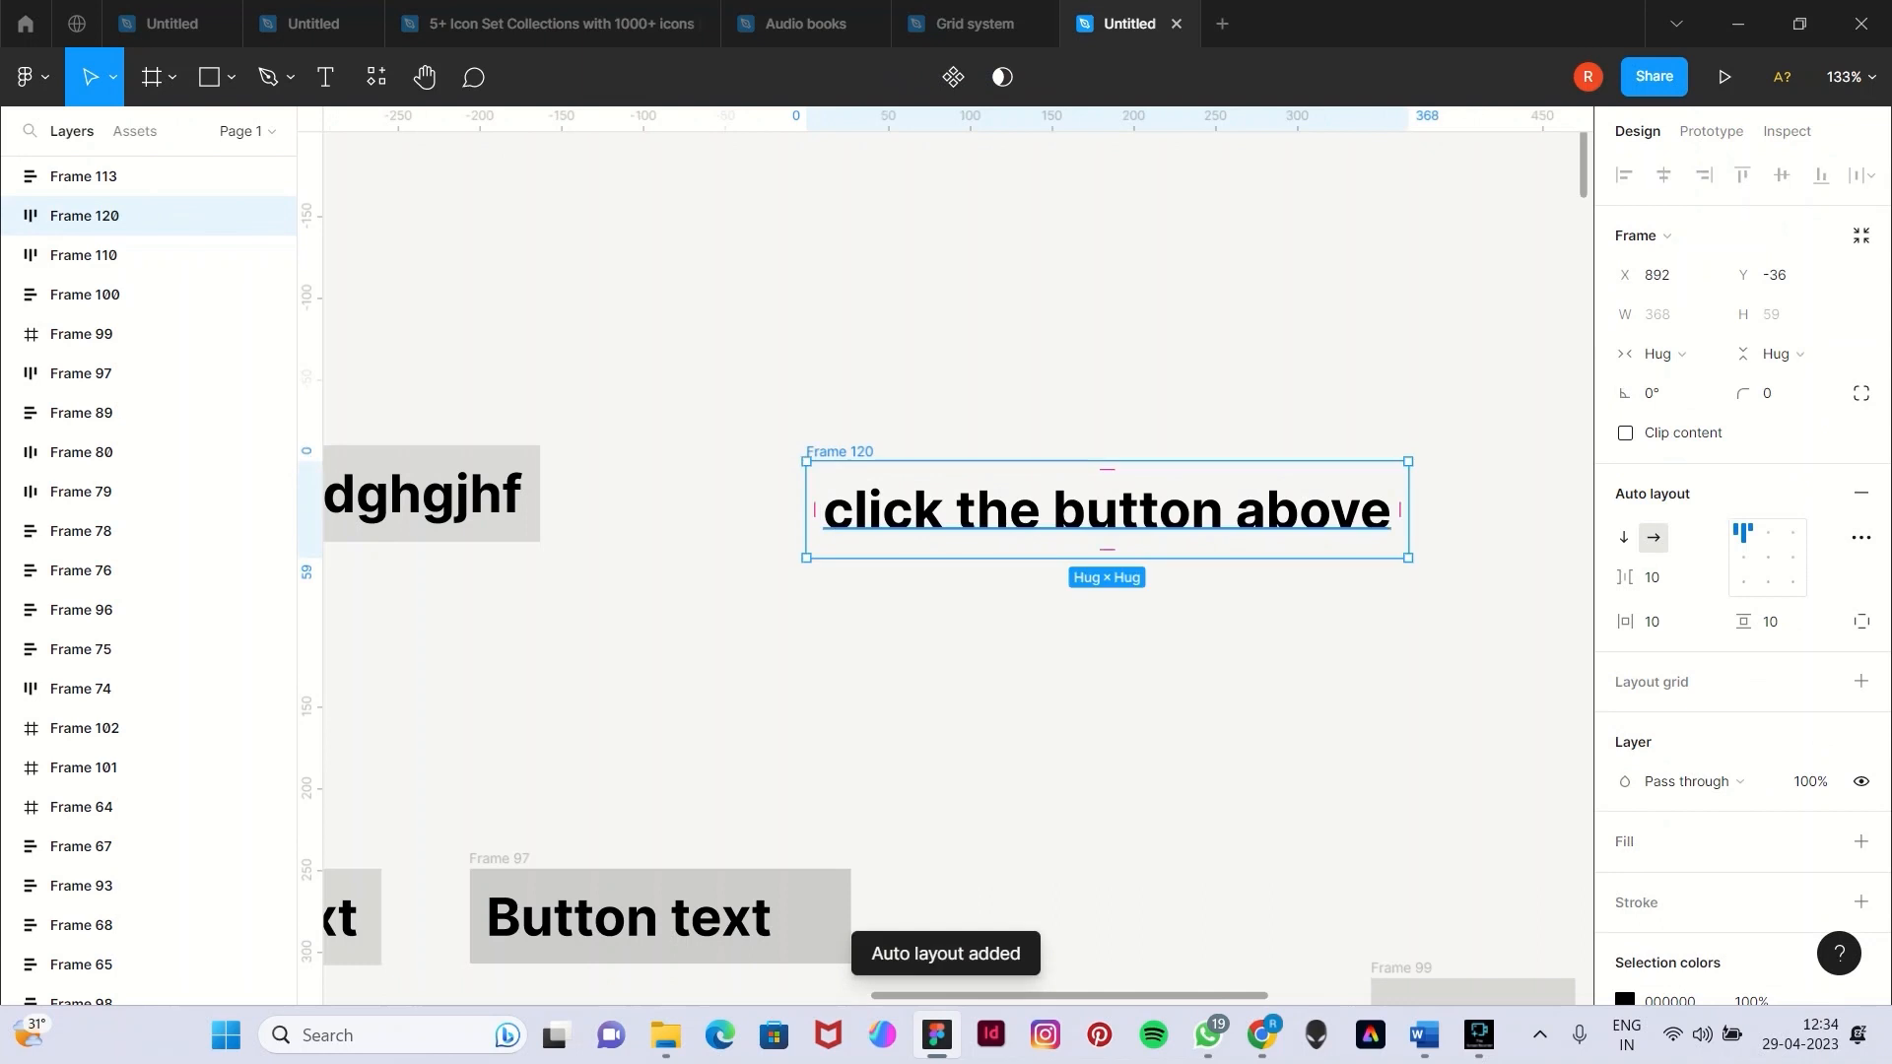
key(Escape)
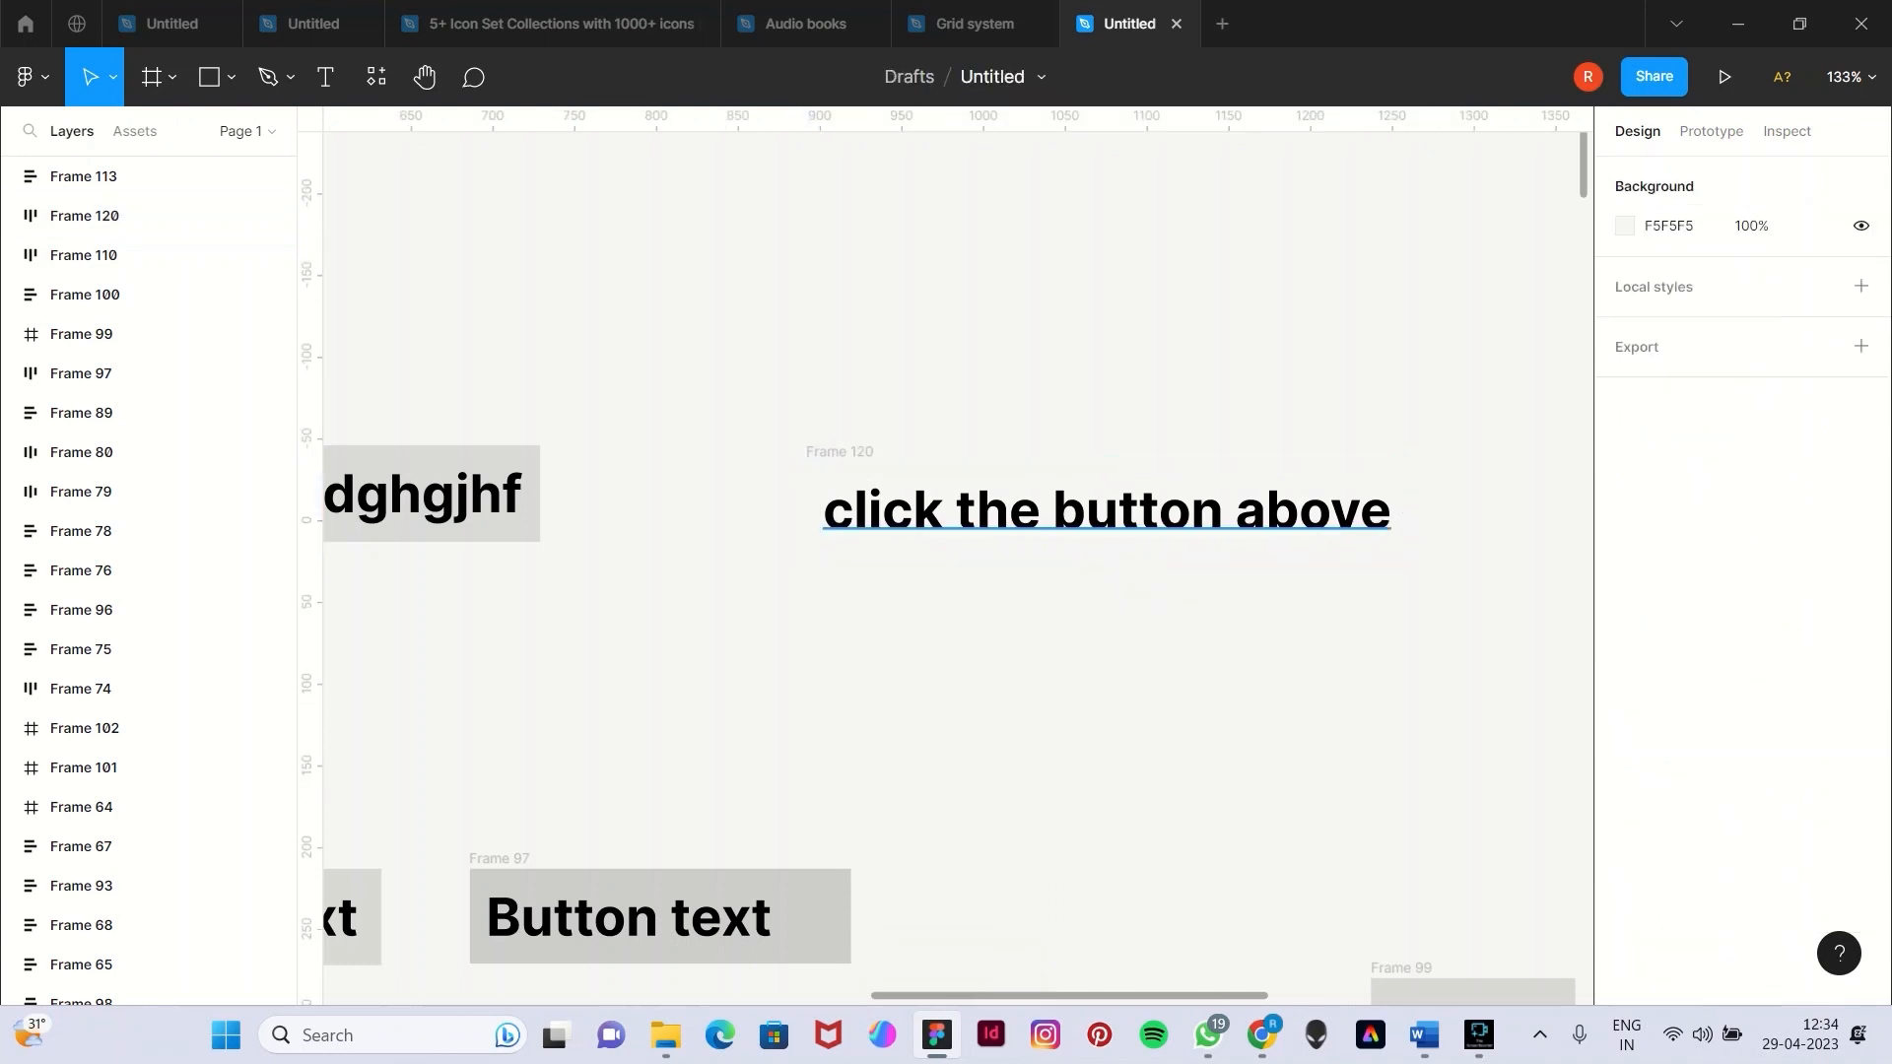
Measure the distances from the "click the button above" text to the edges of its auto layout frame.
click(1108, 511)
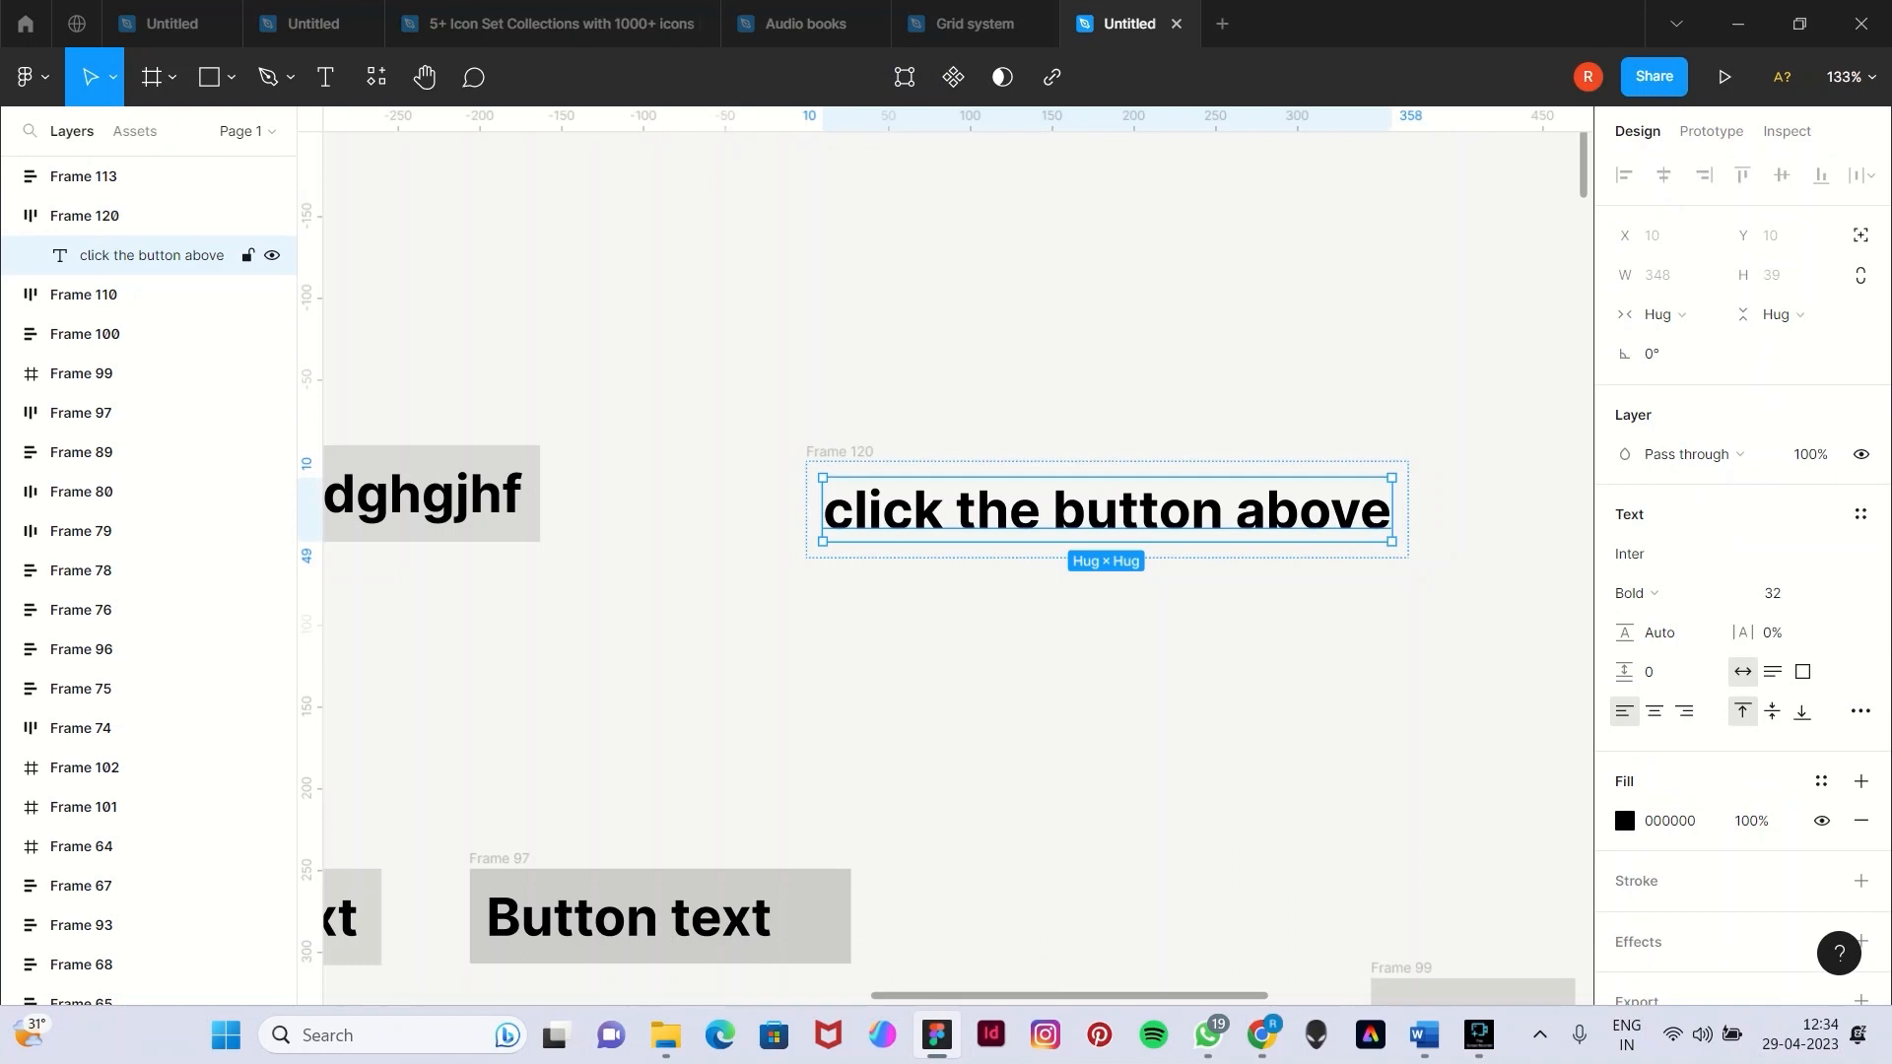
key(alt)
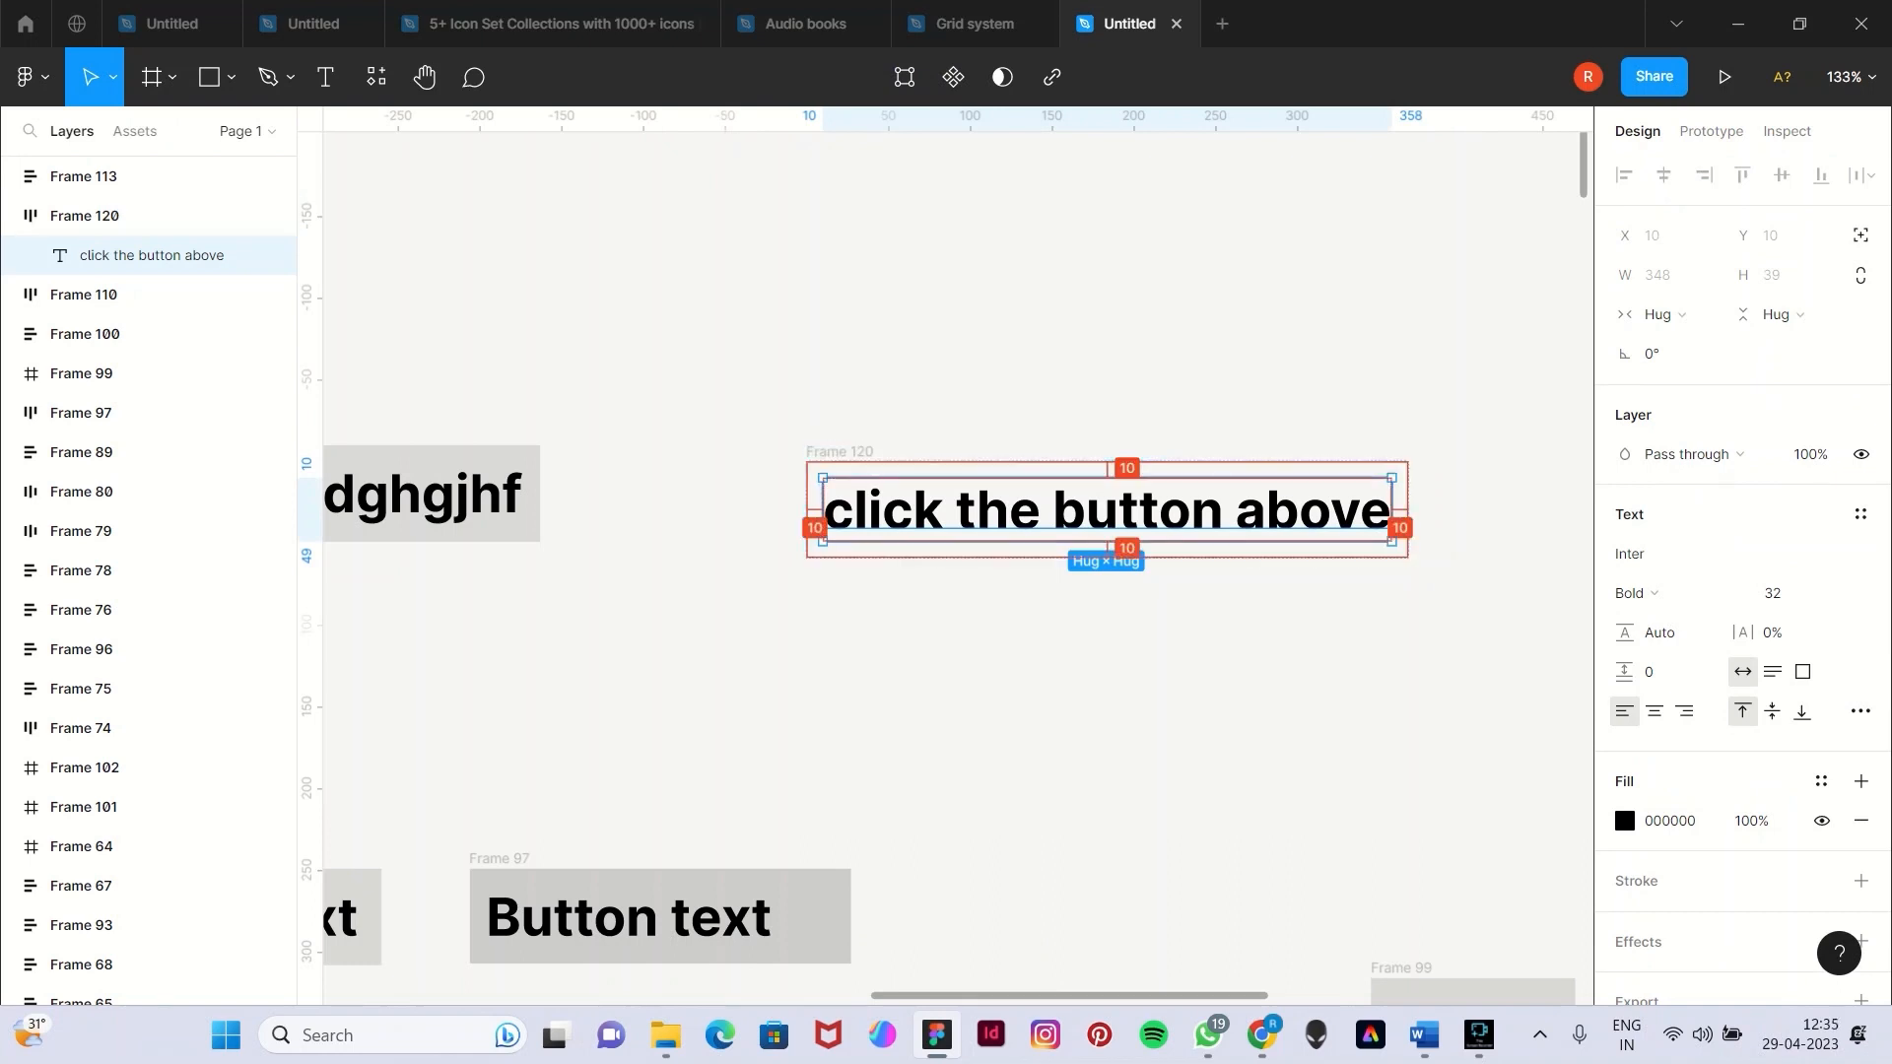
key(alt)
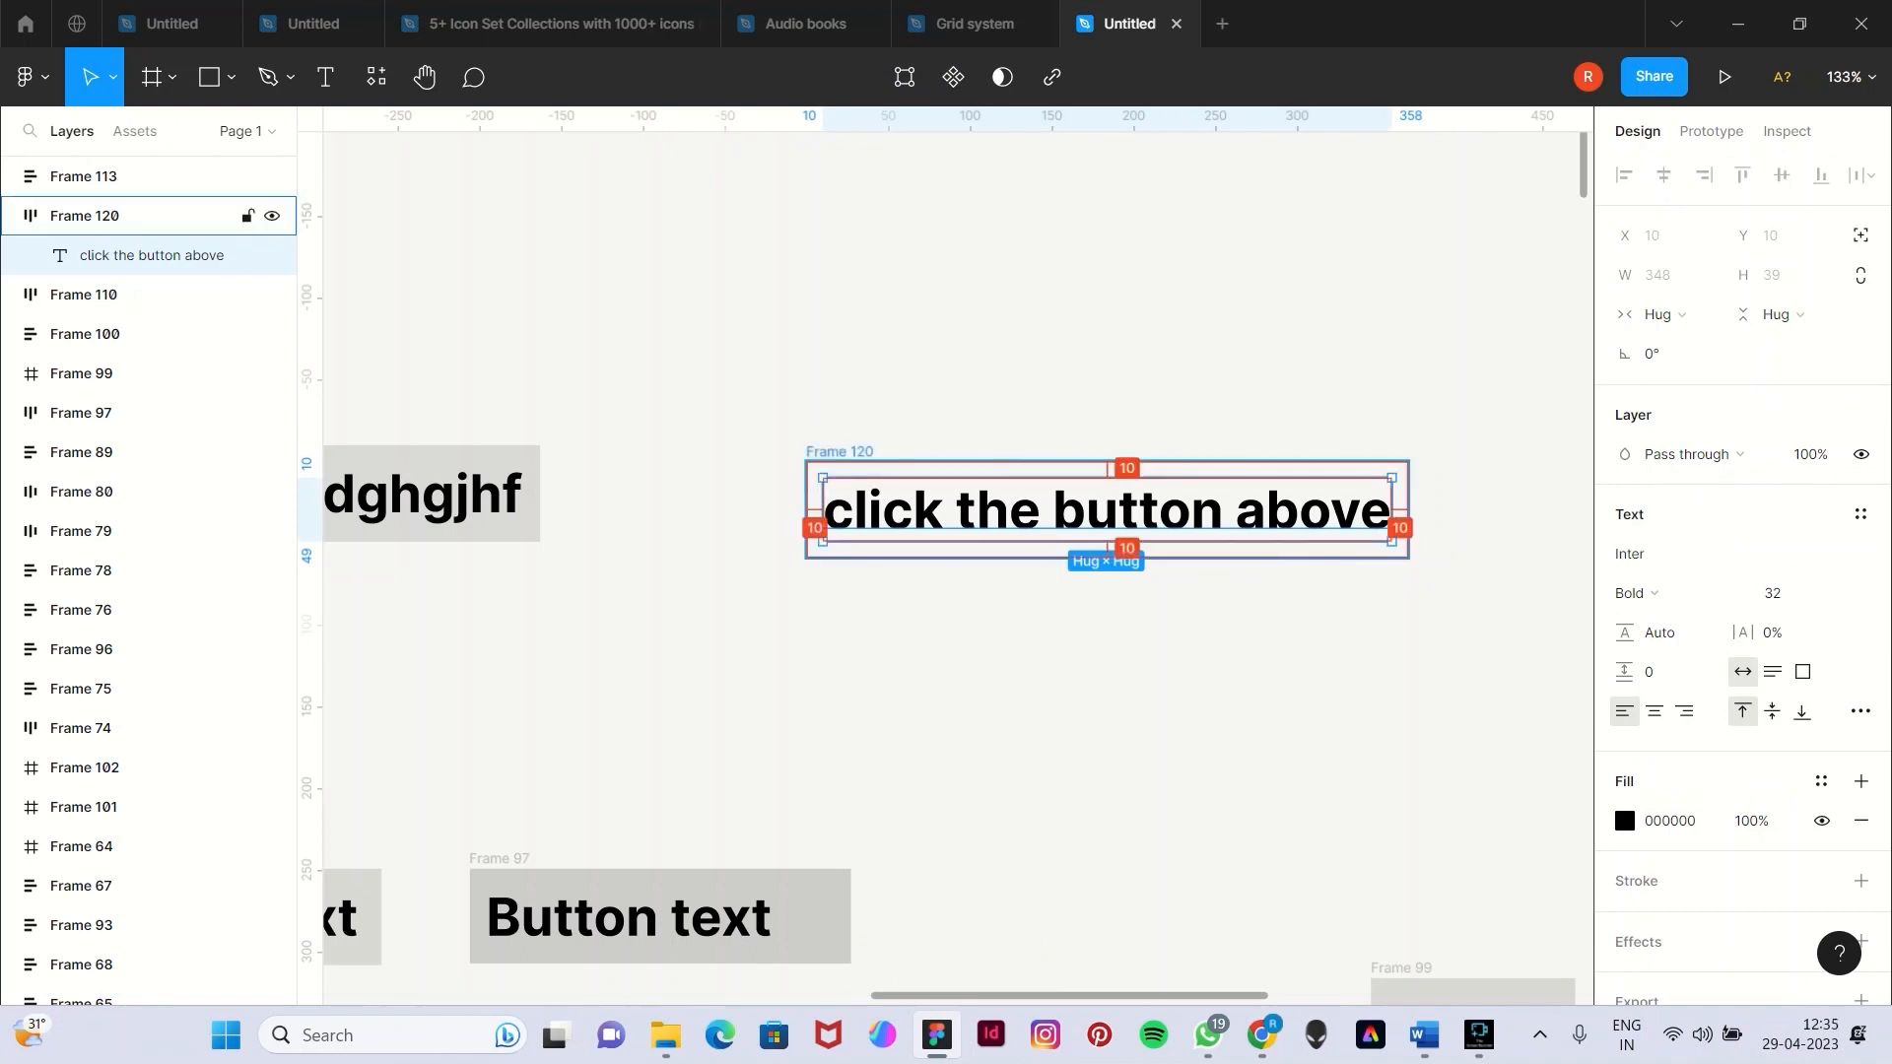
key(alt)
key(alt)
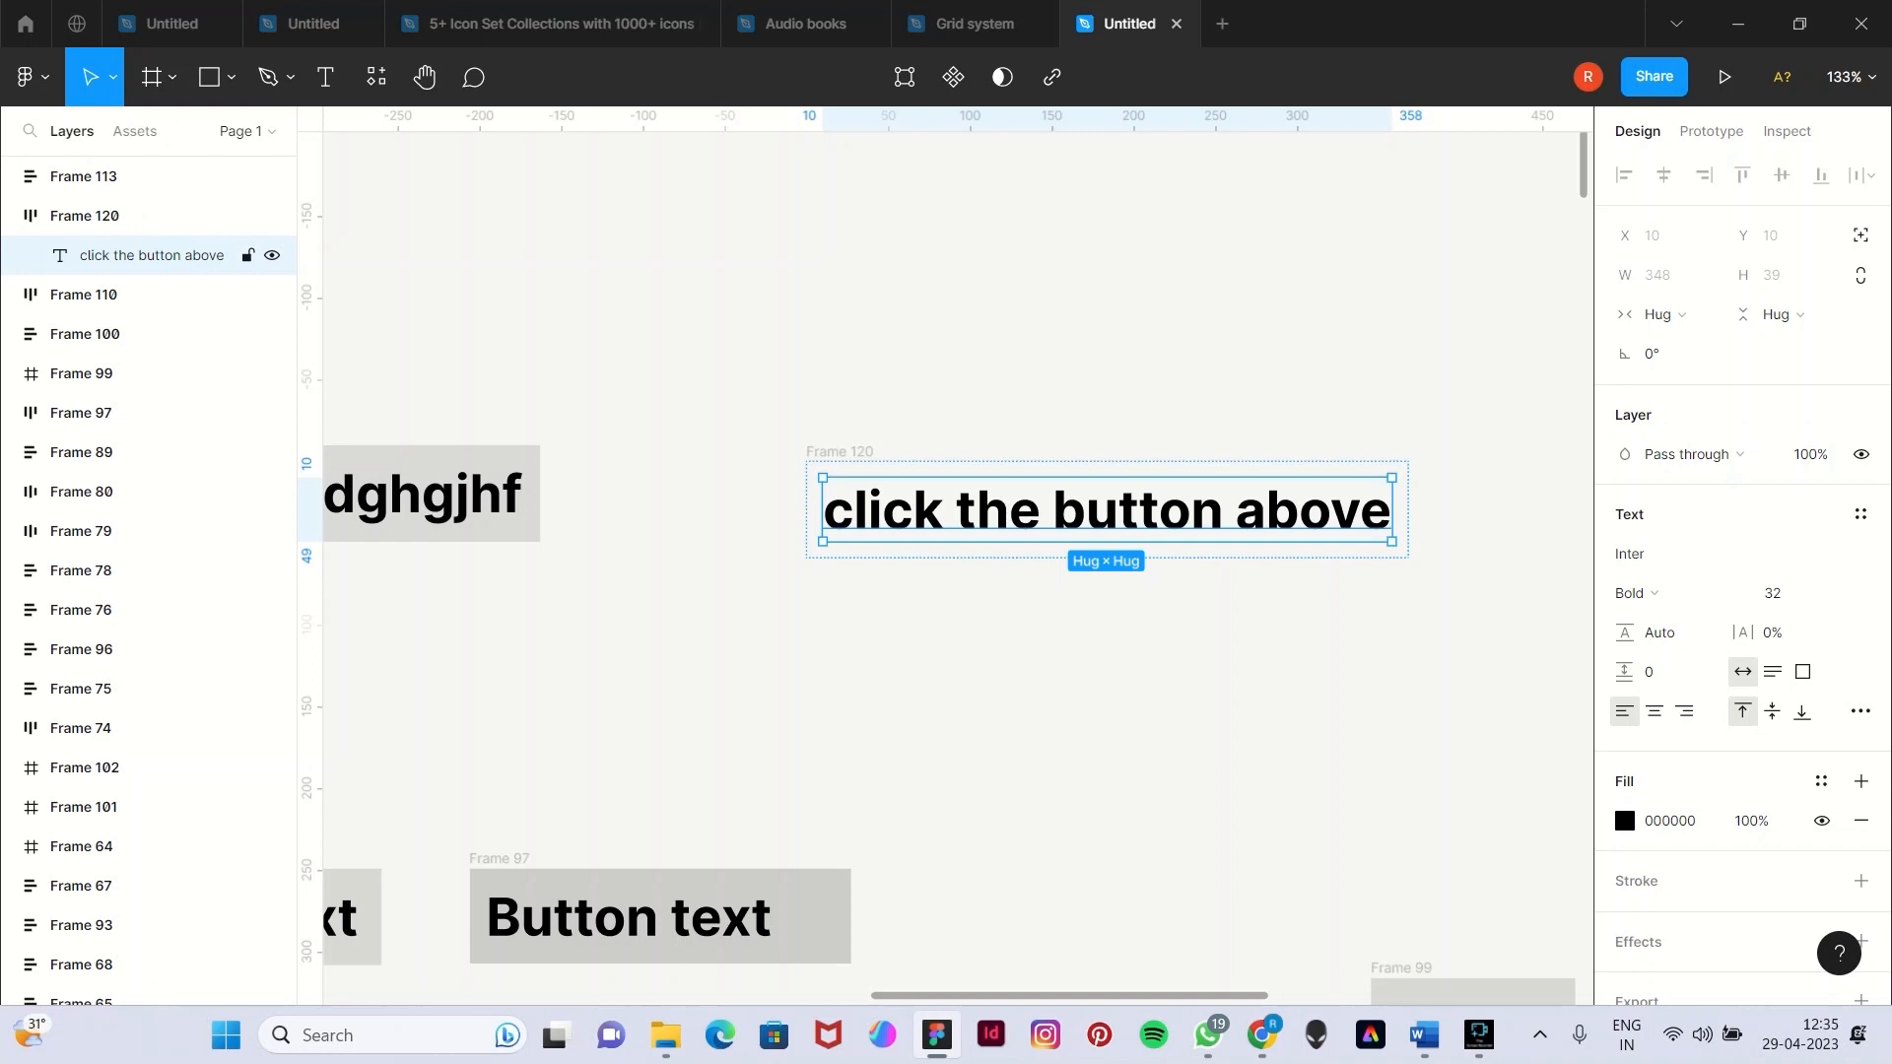
Try a horizontal padding of 2 on the frame around "click the button above" and undo it.
click(839, 453)
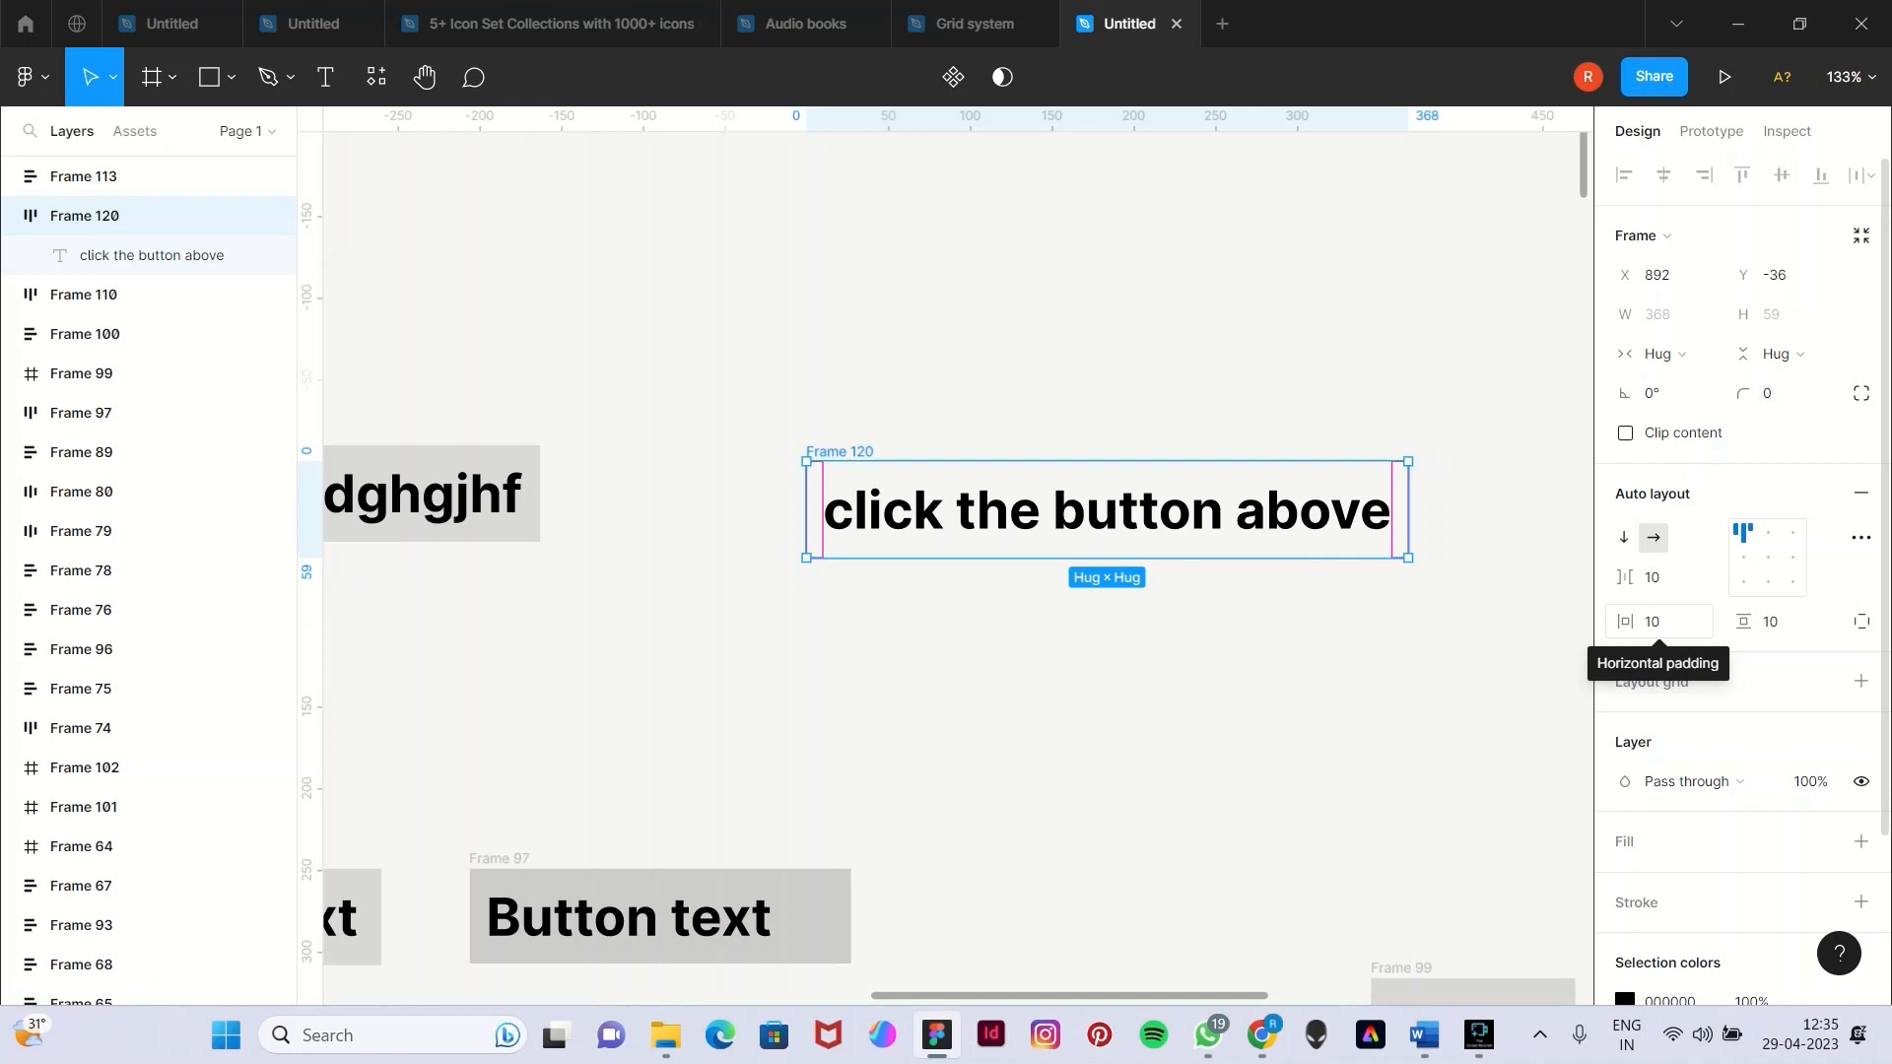
click(1659, 622)
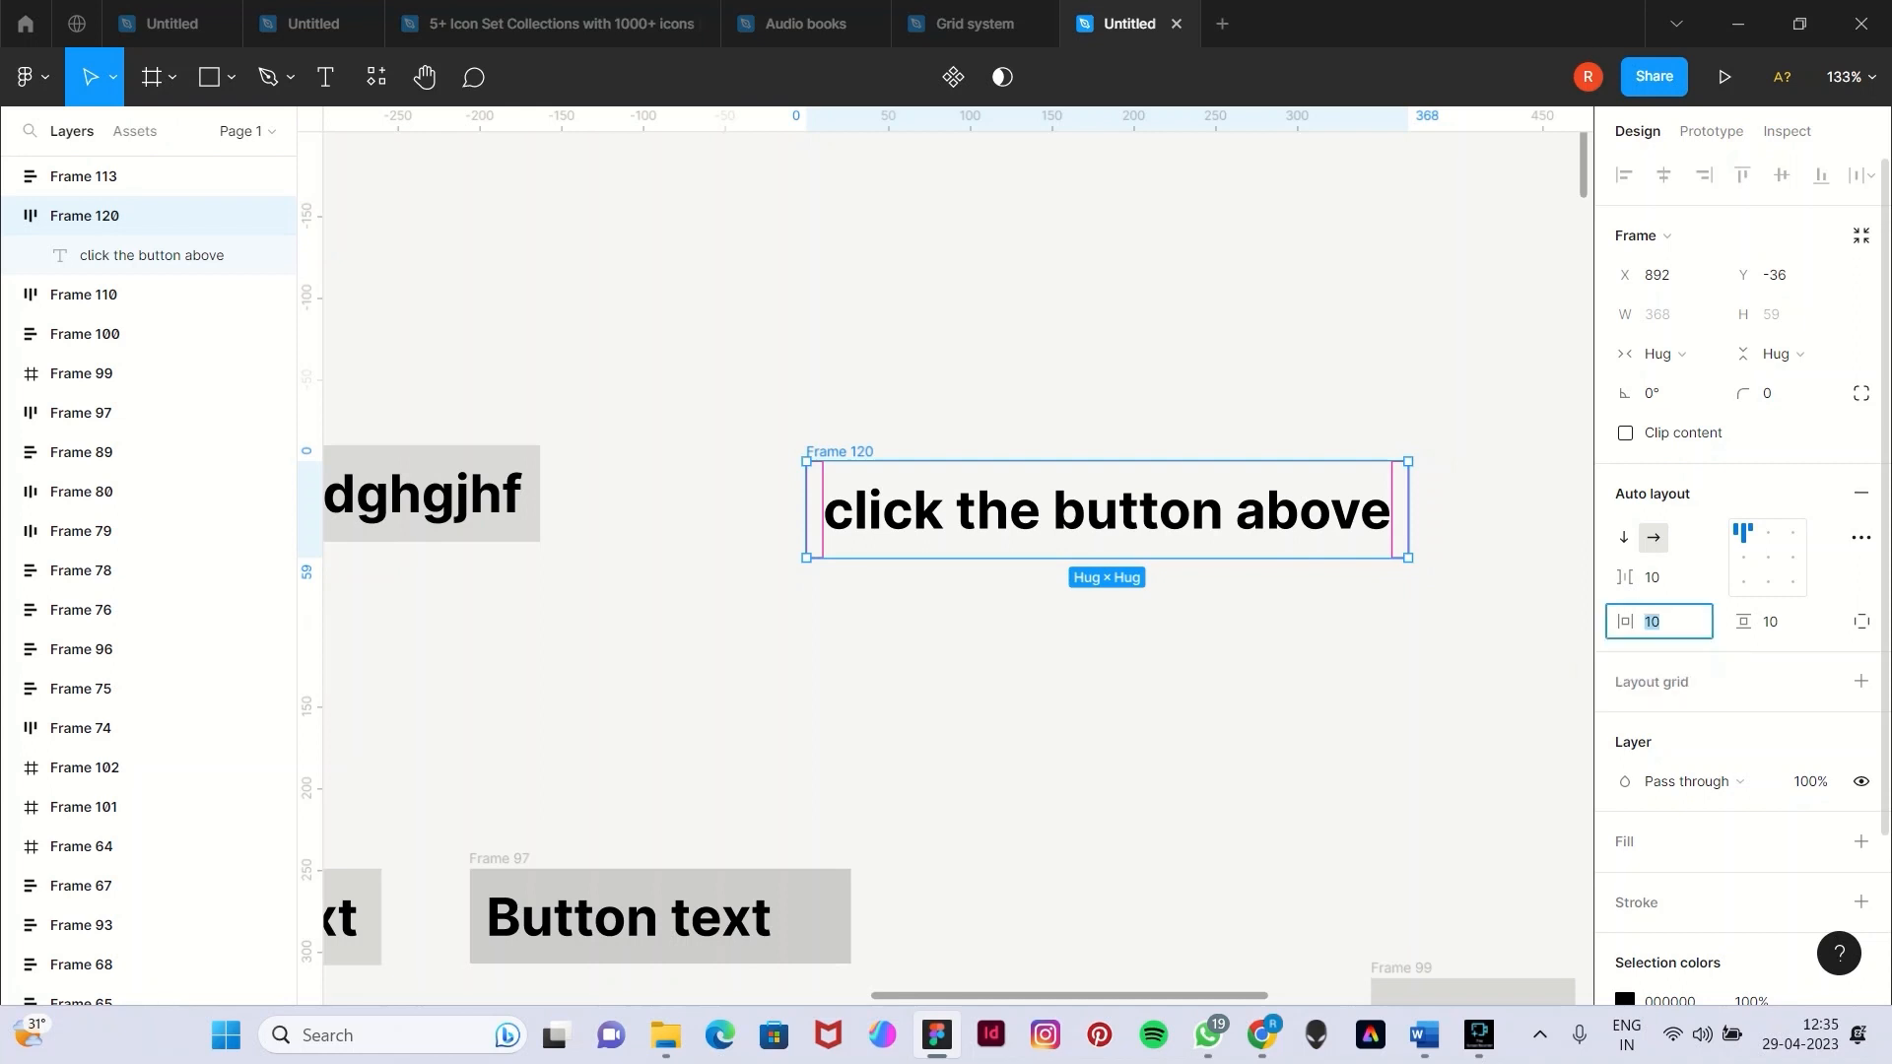
text(2)
key(Return)
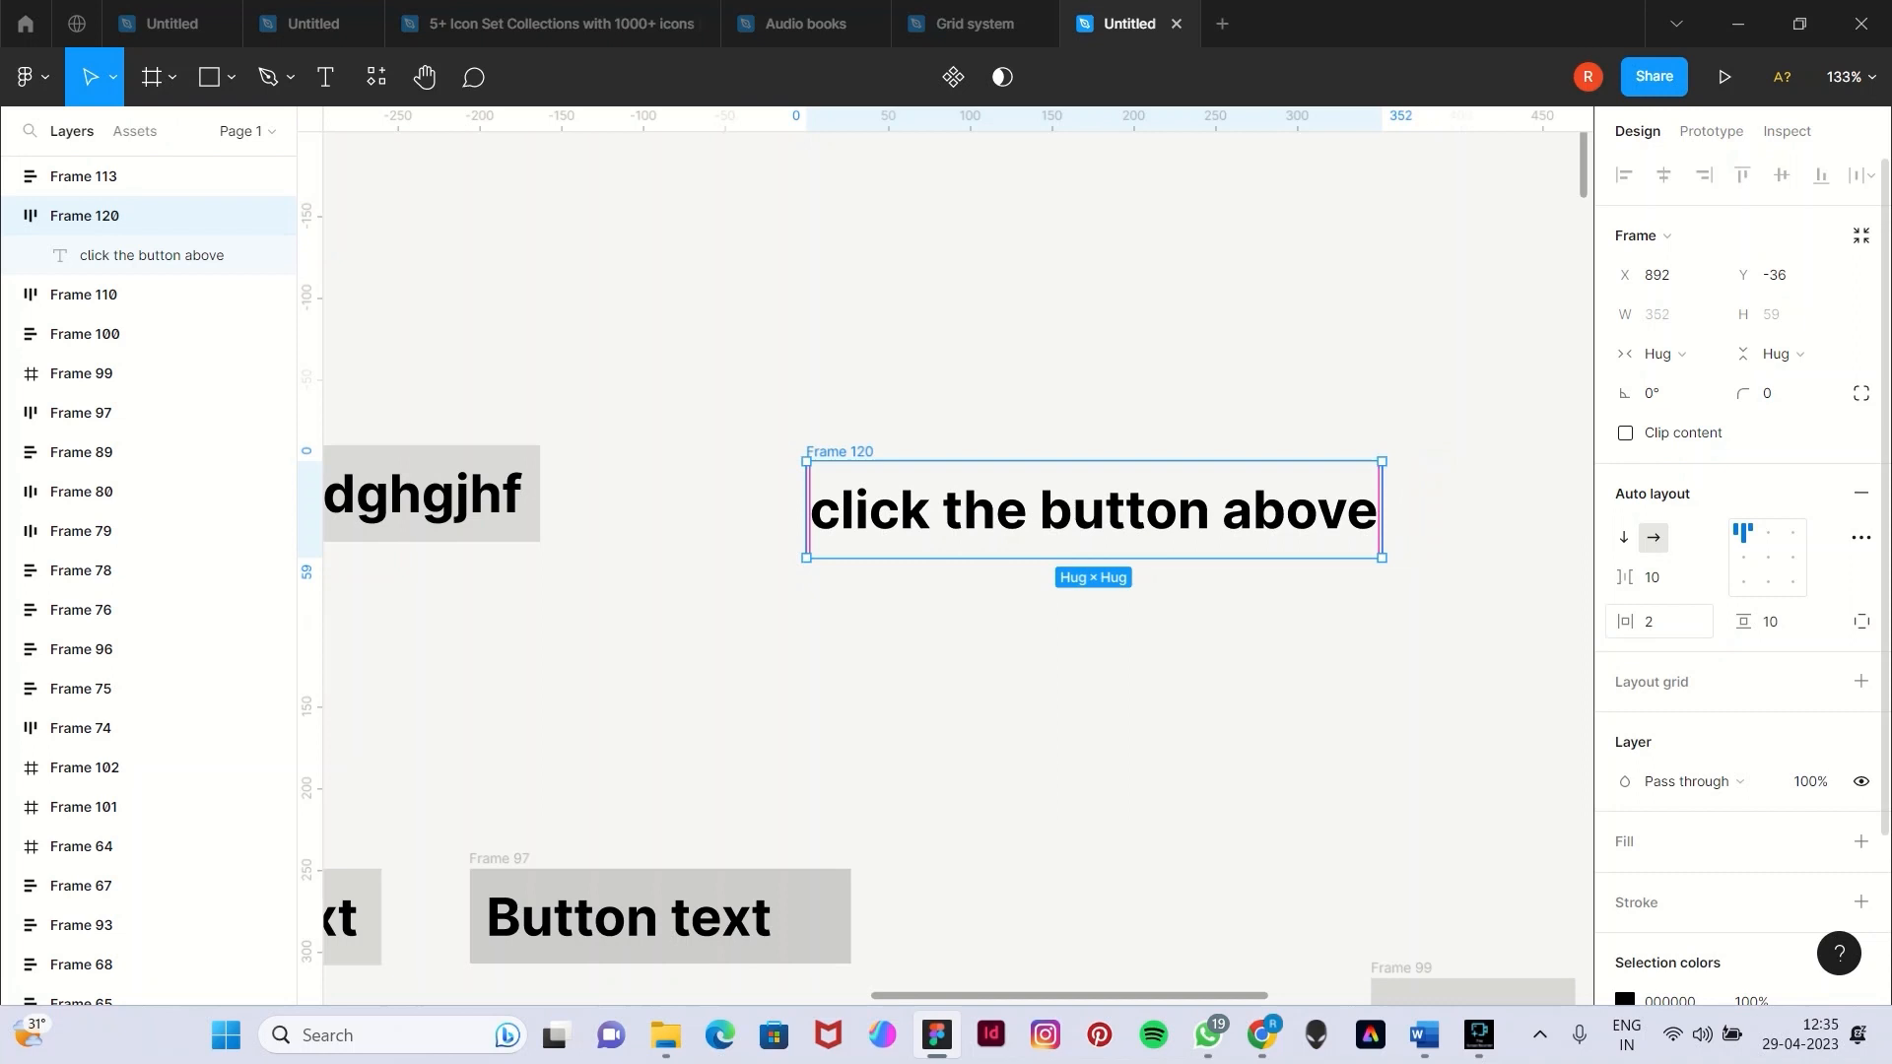
key(ctrl+z)
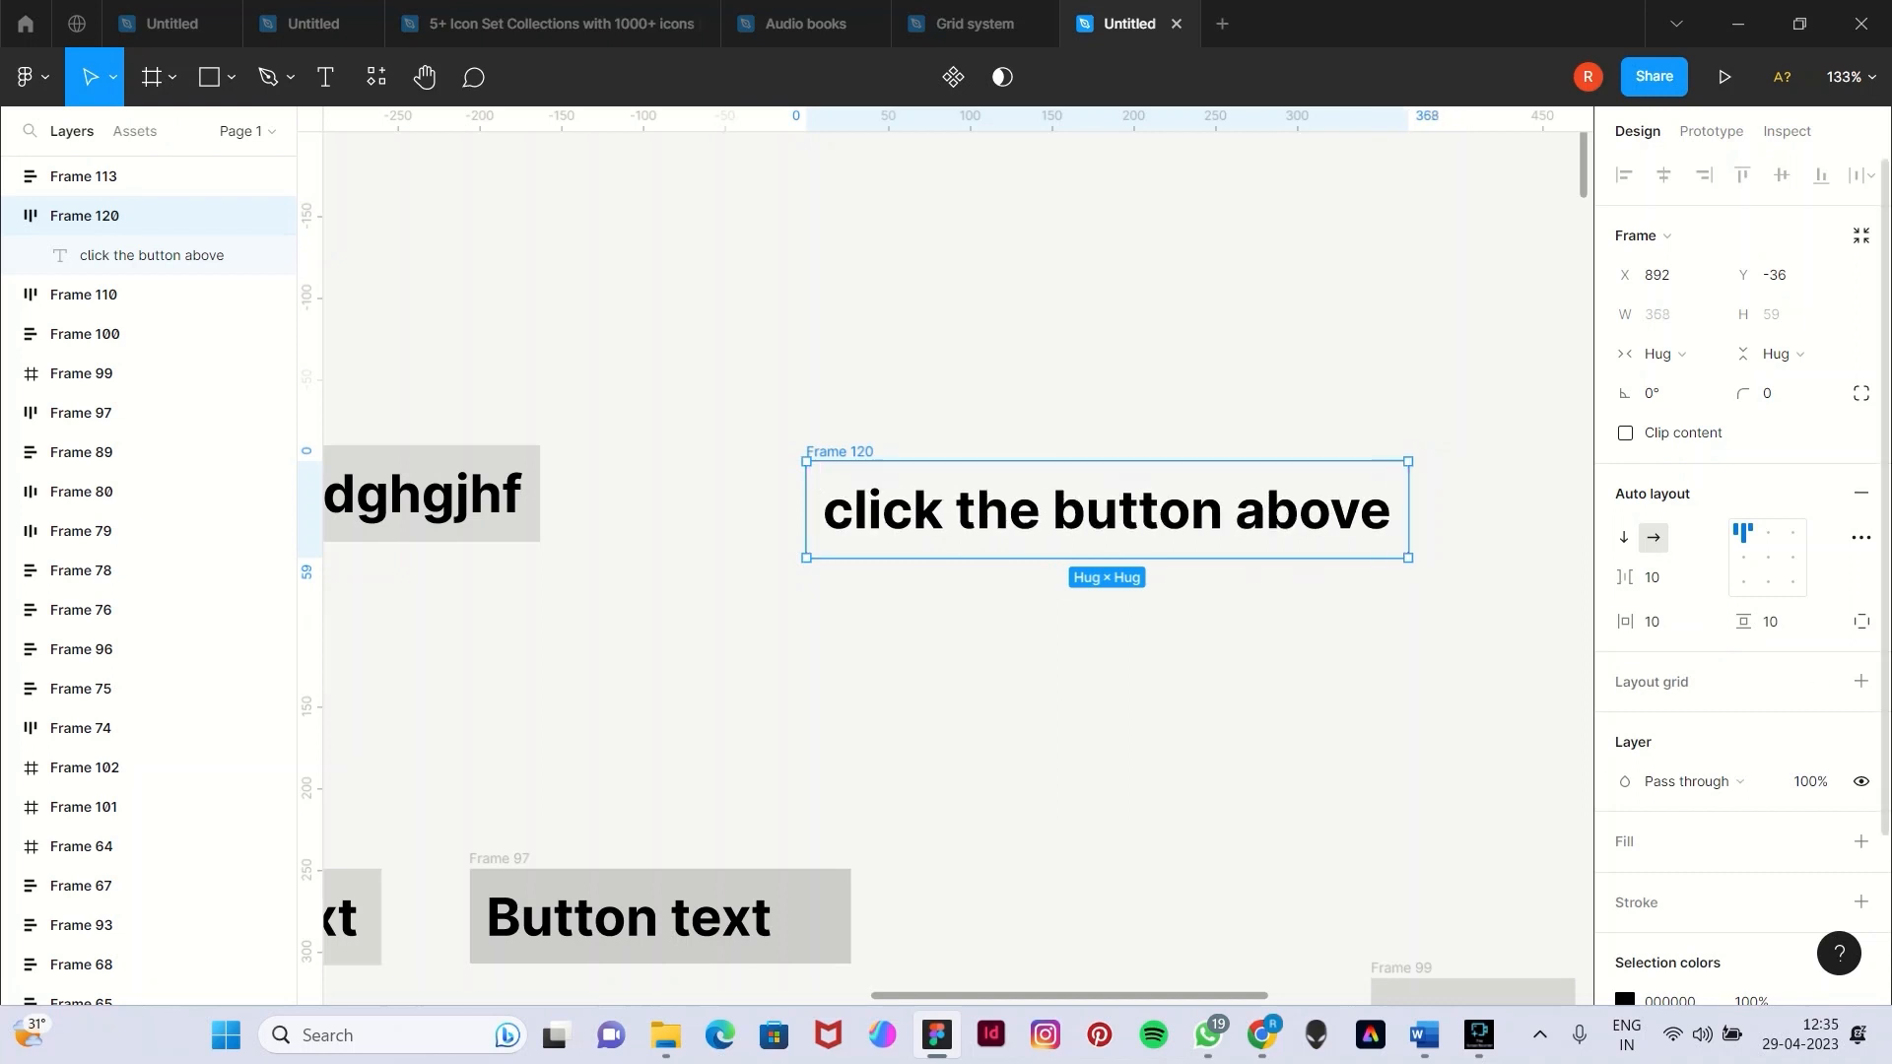
Set the vertical padding of the auto layout frame around "click the button above" to 2.
key(Tab)
click(1778, 622)
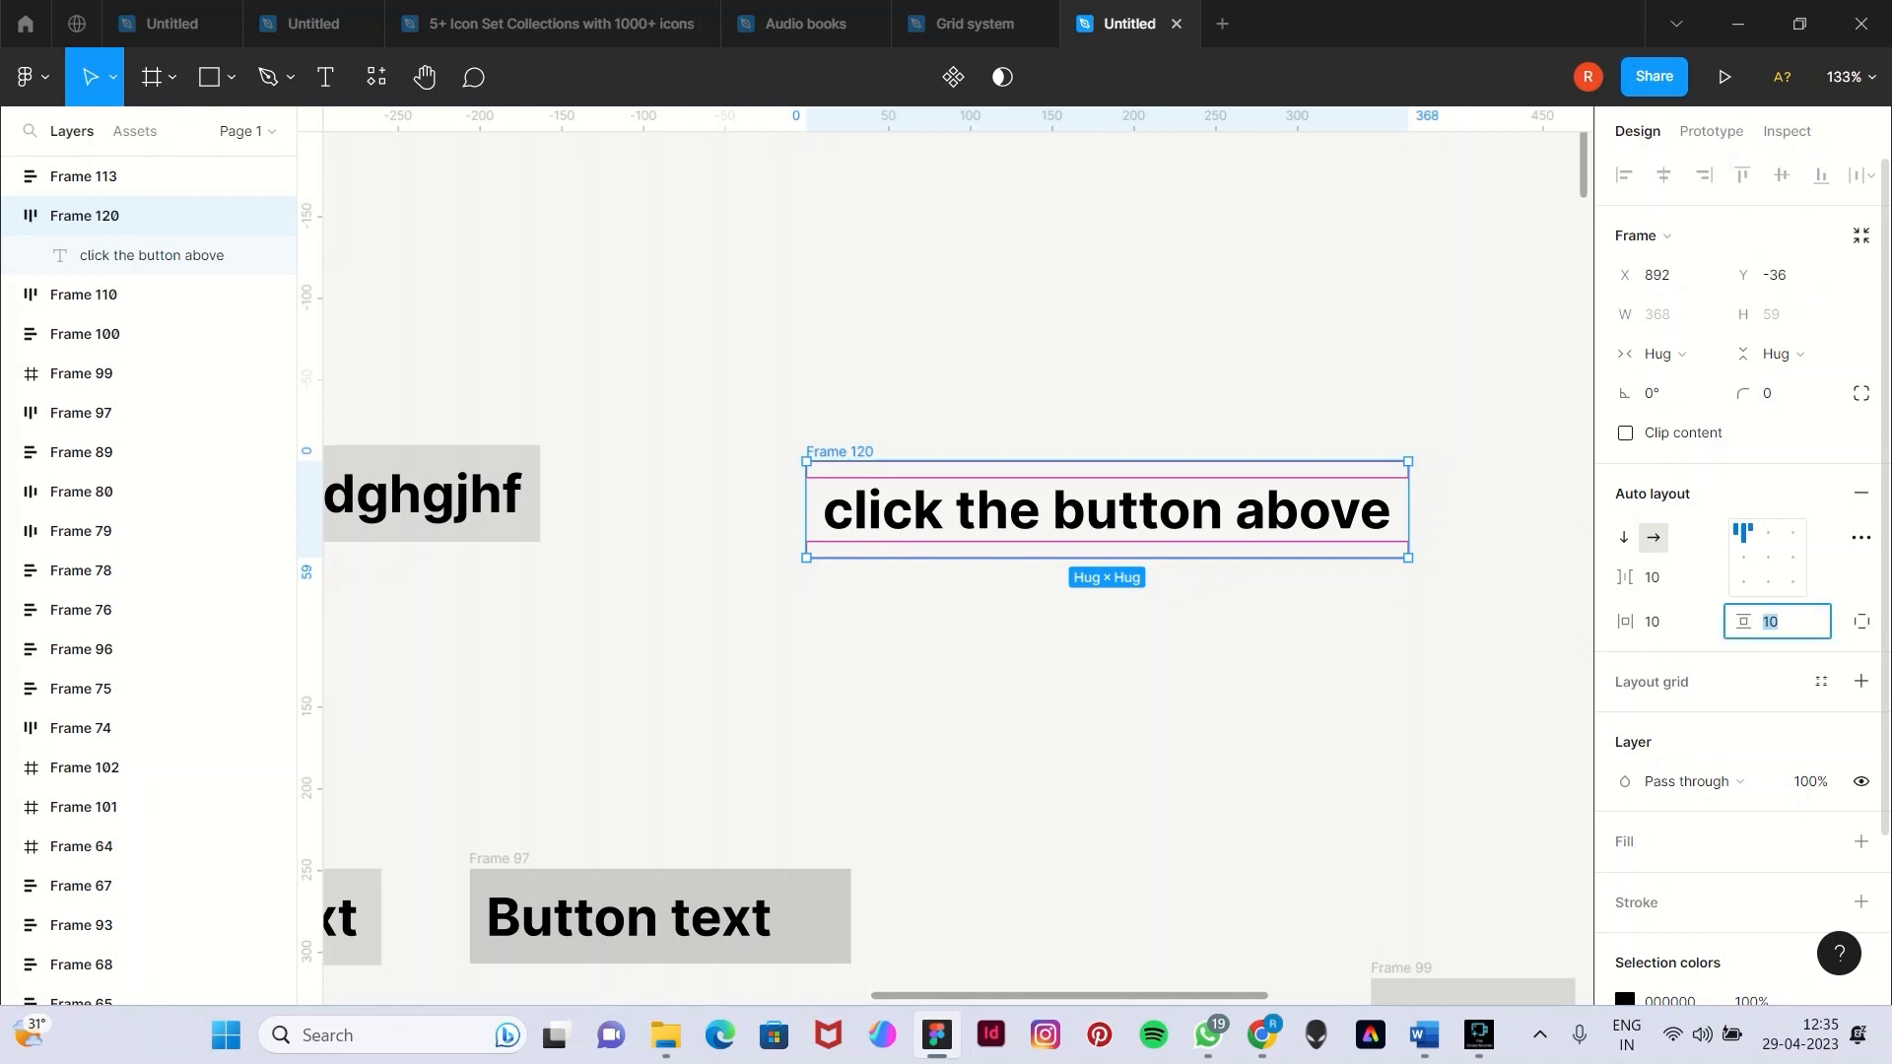
click(1281, 690)
click(151, 255)
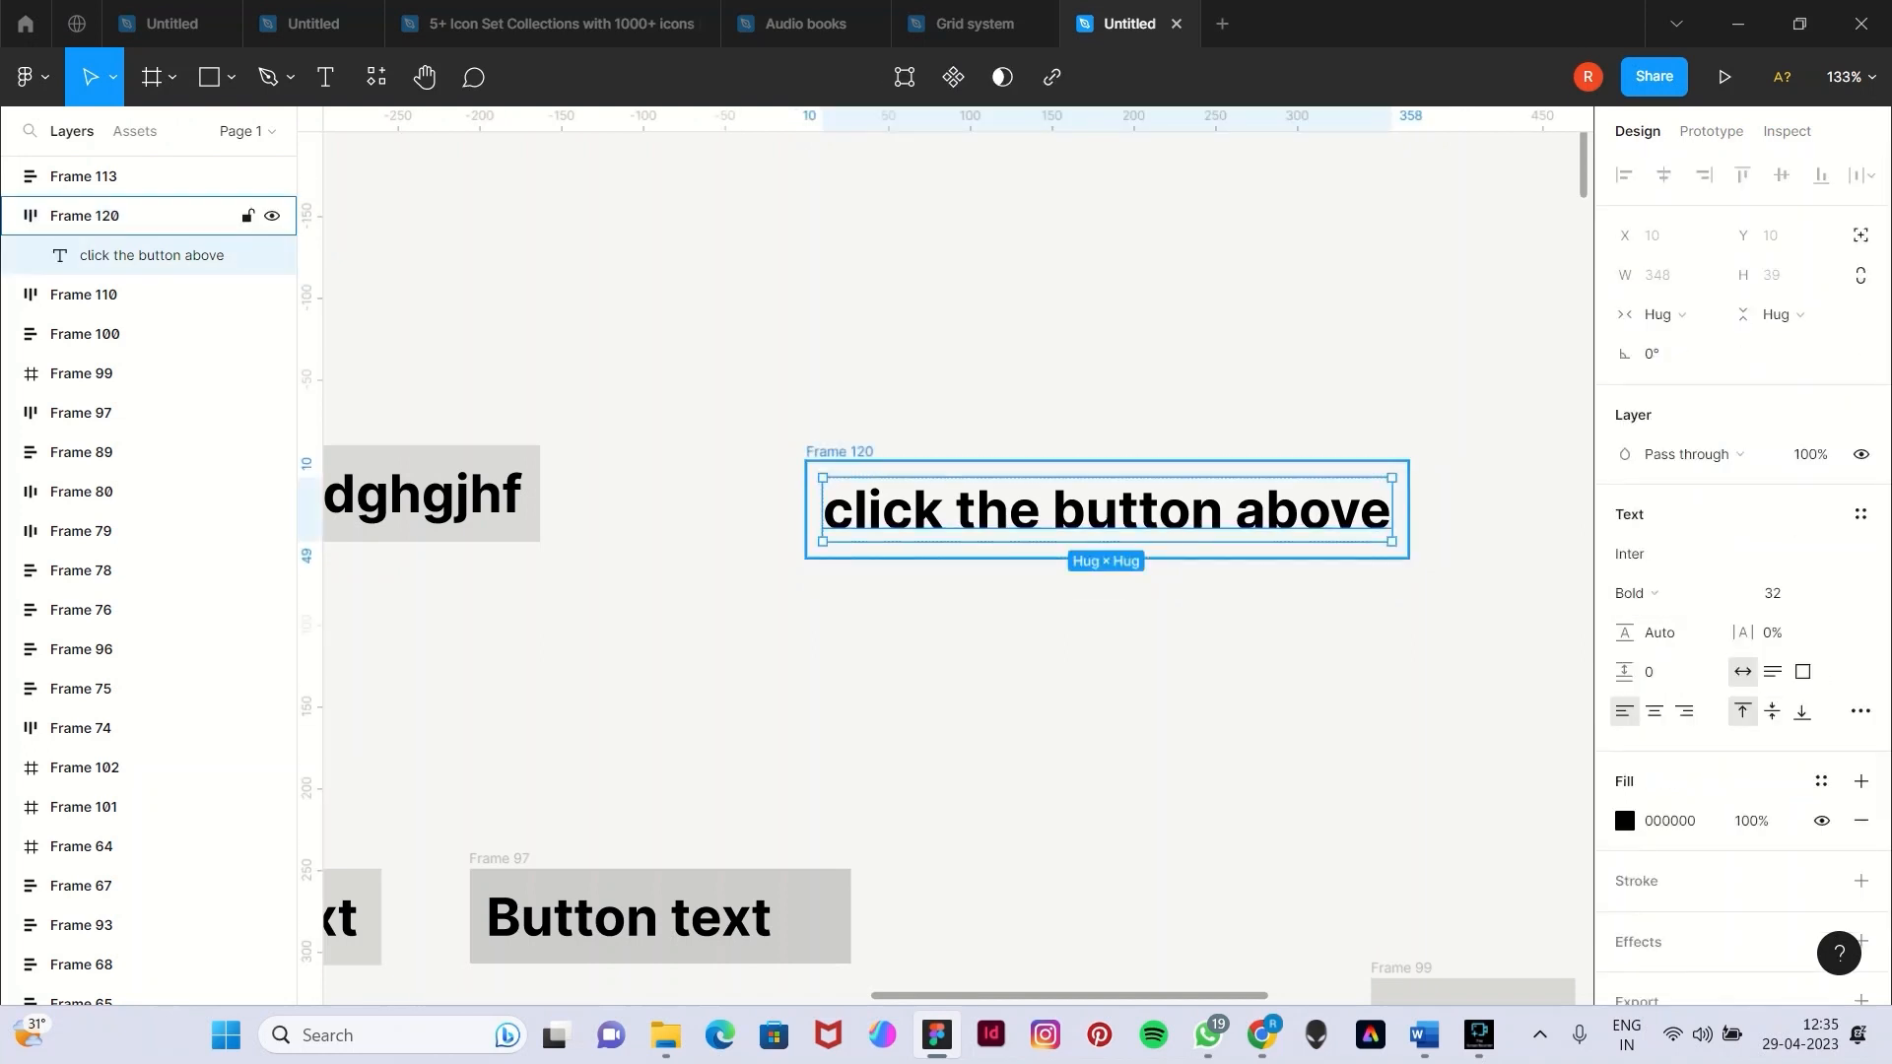
click(85, 216)
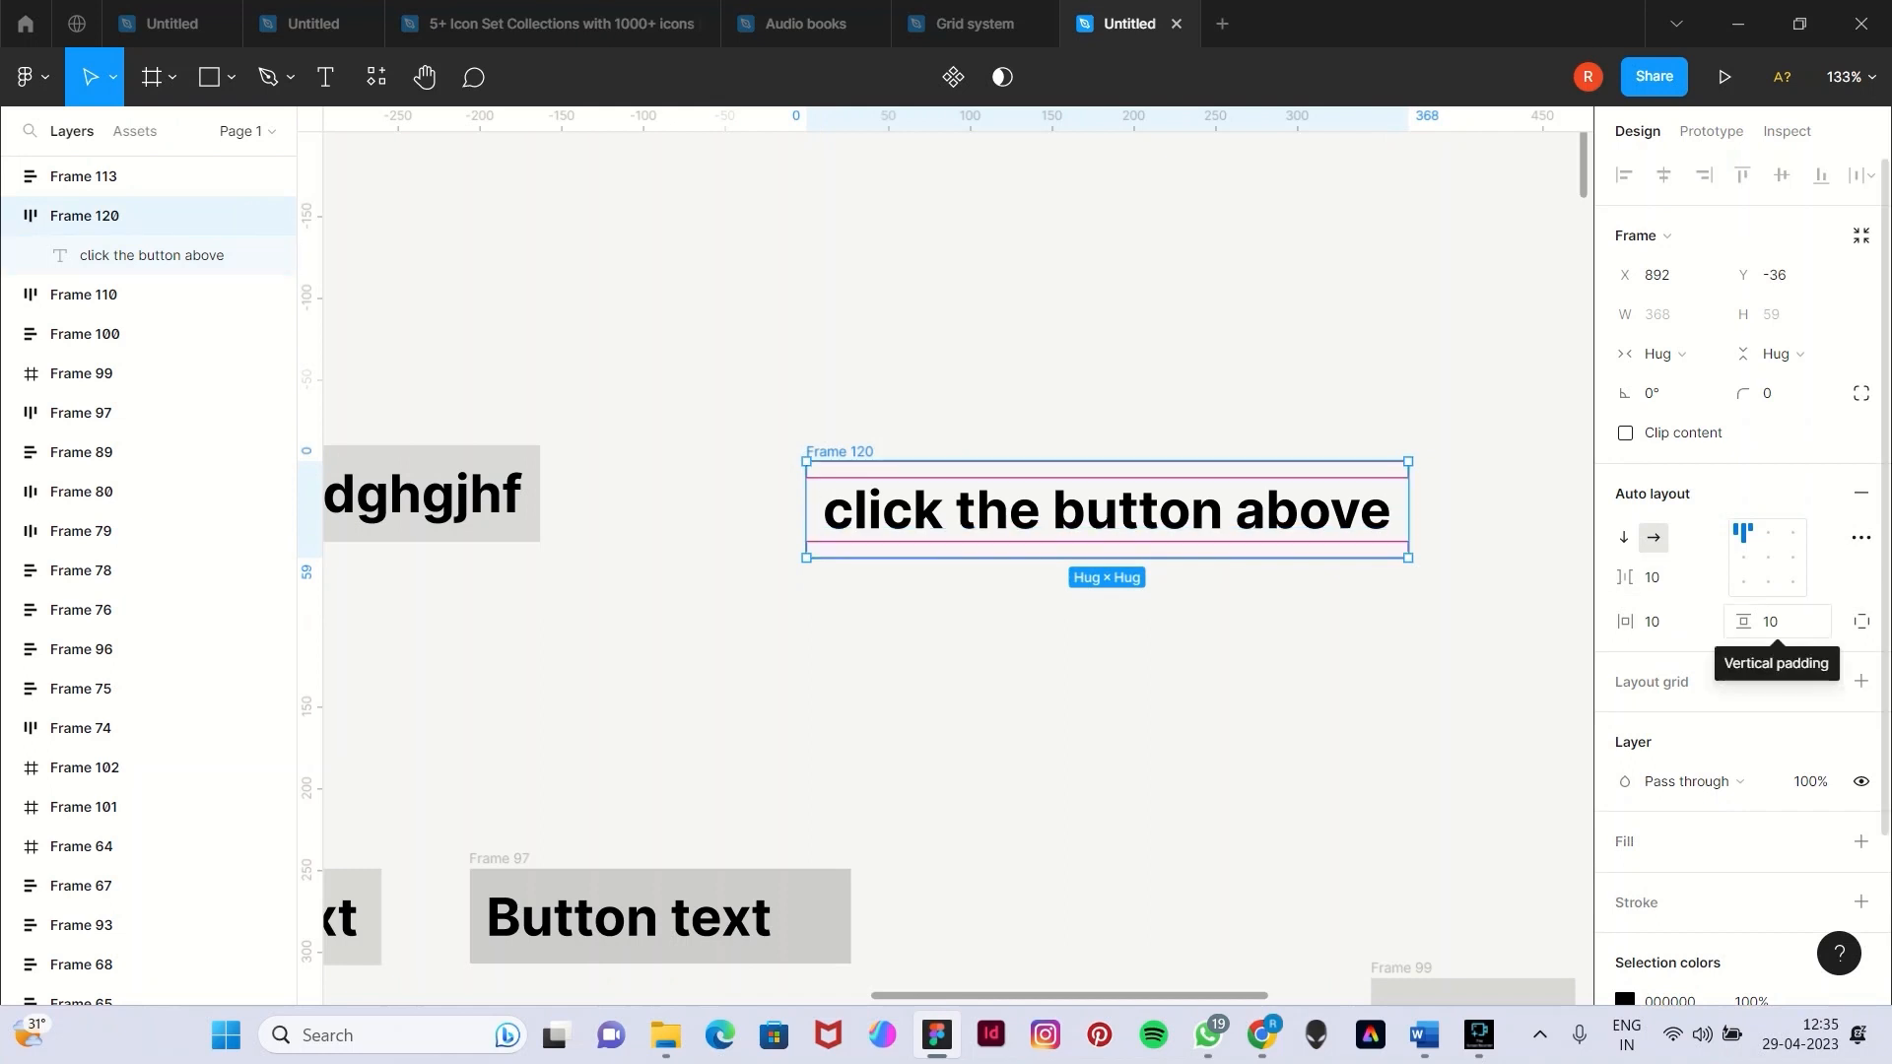
click(1775, 621)
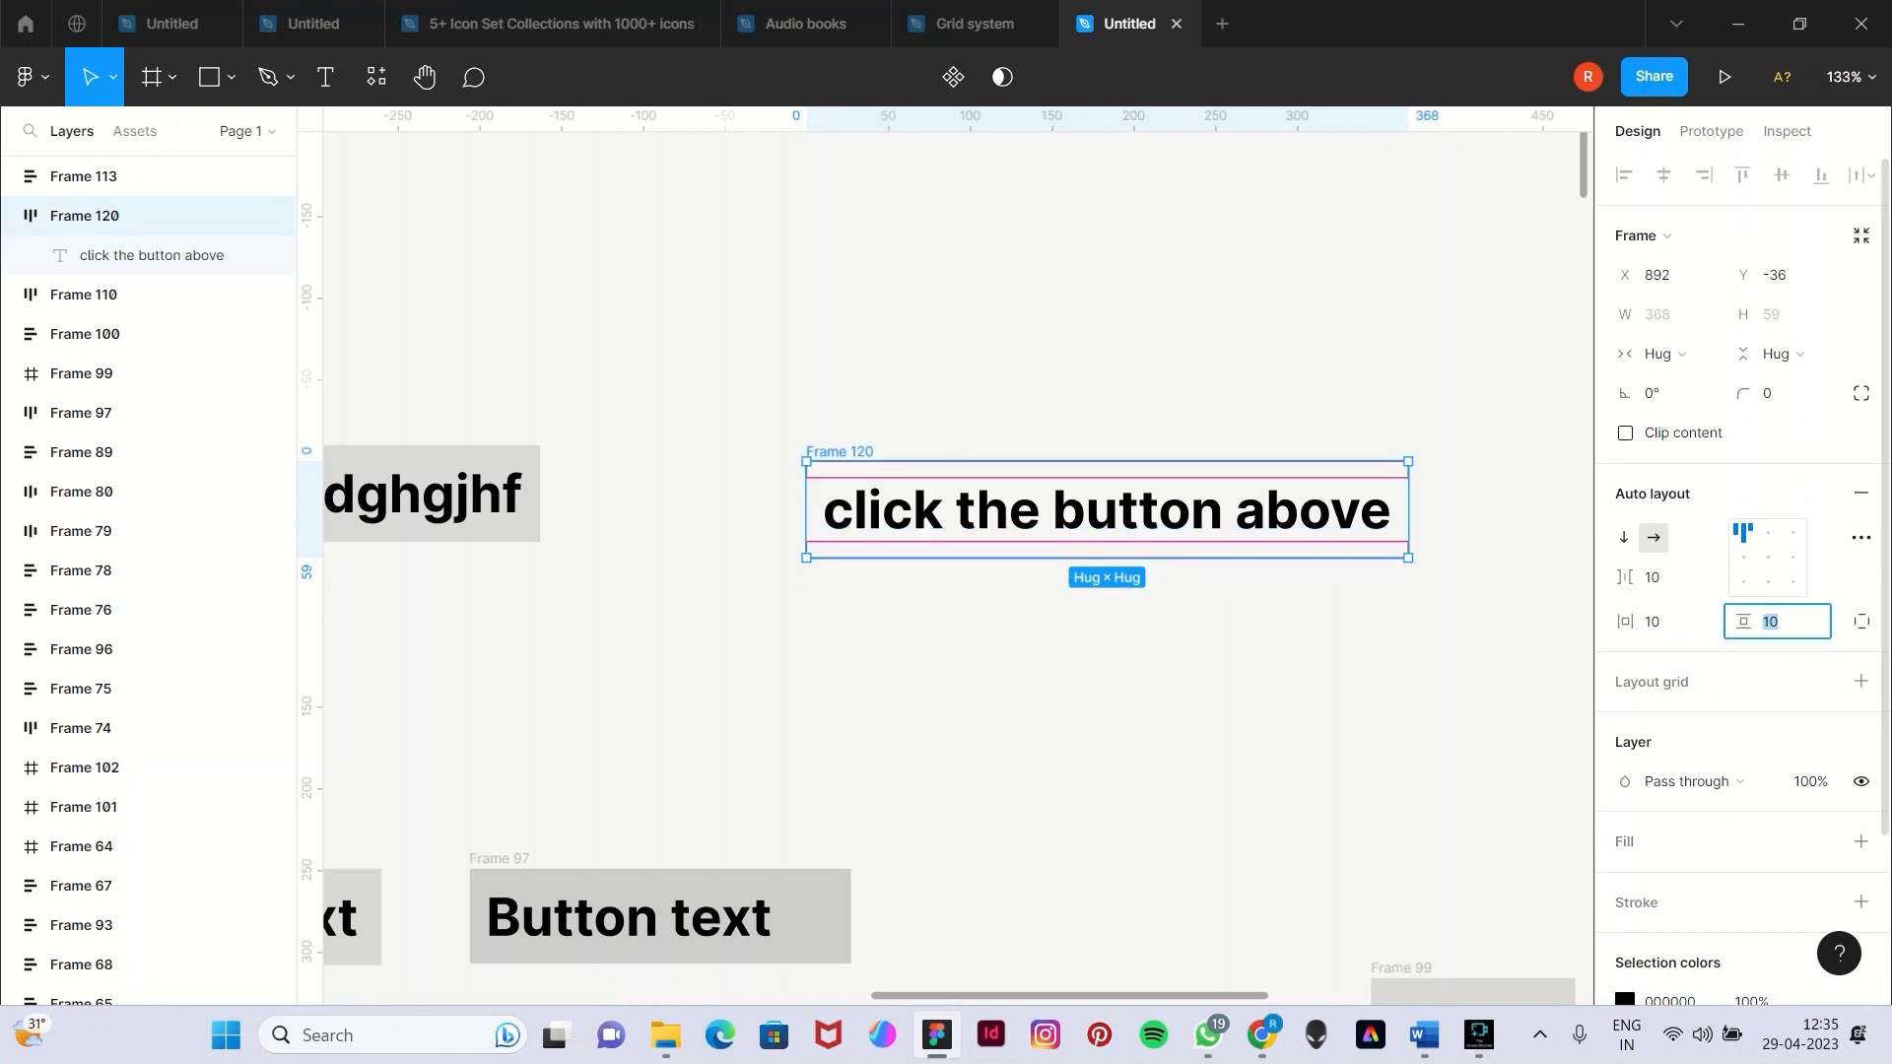
text(2)
key(Return)
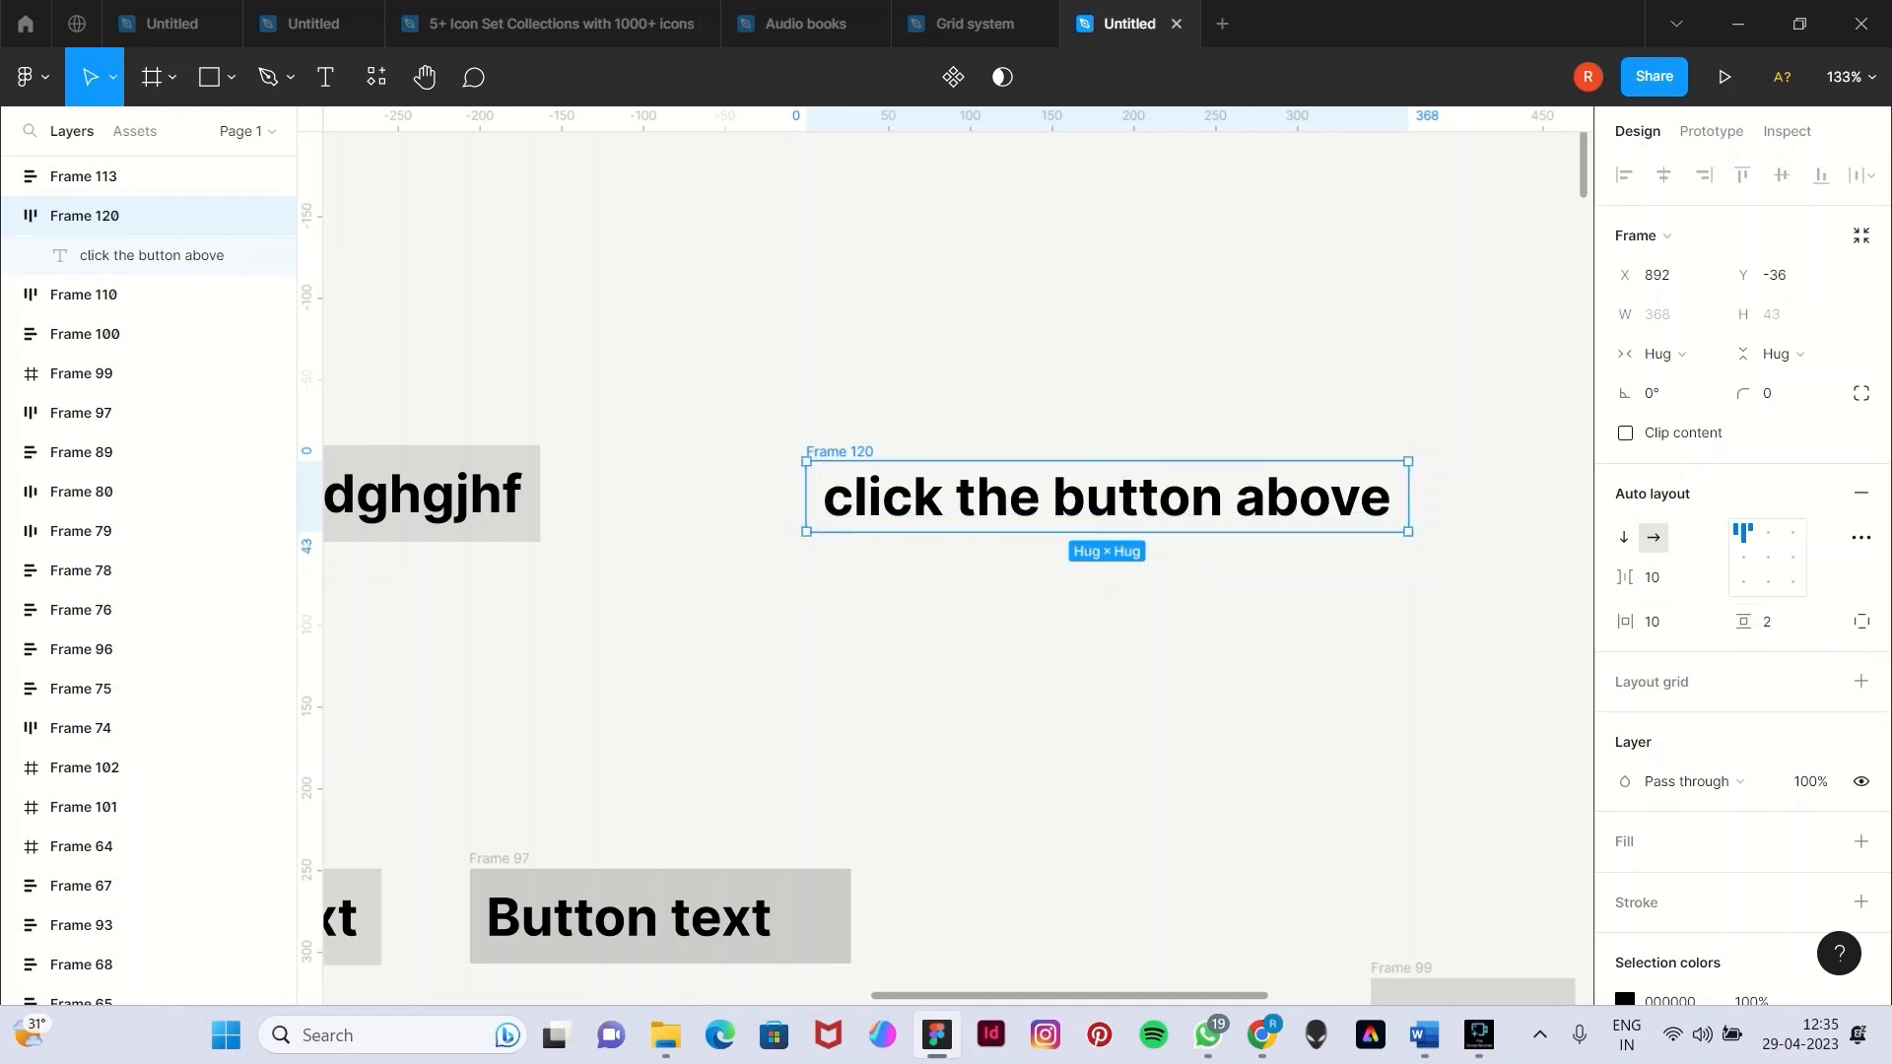
Move the "click the button above" frame to X 716, Y -187, above and beside Frame 110.
drag(1107, 498, 819, 251)
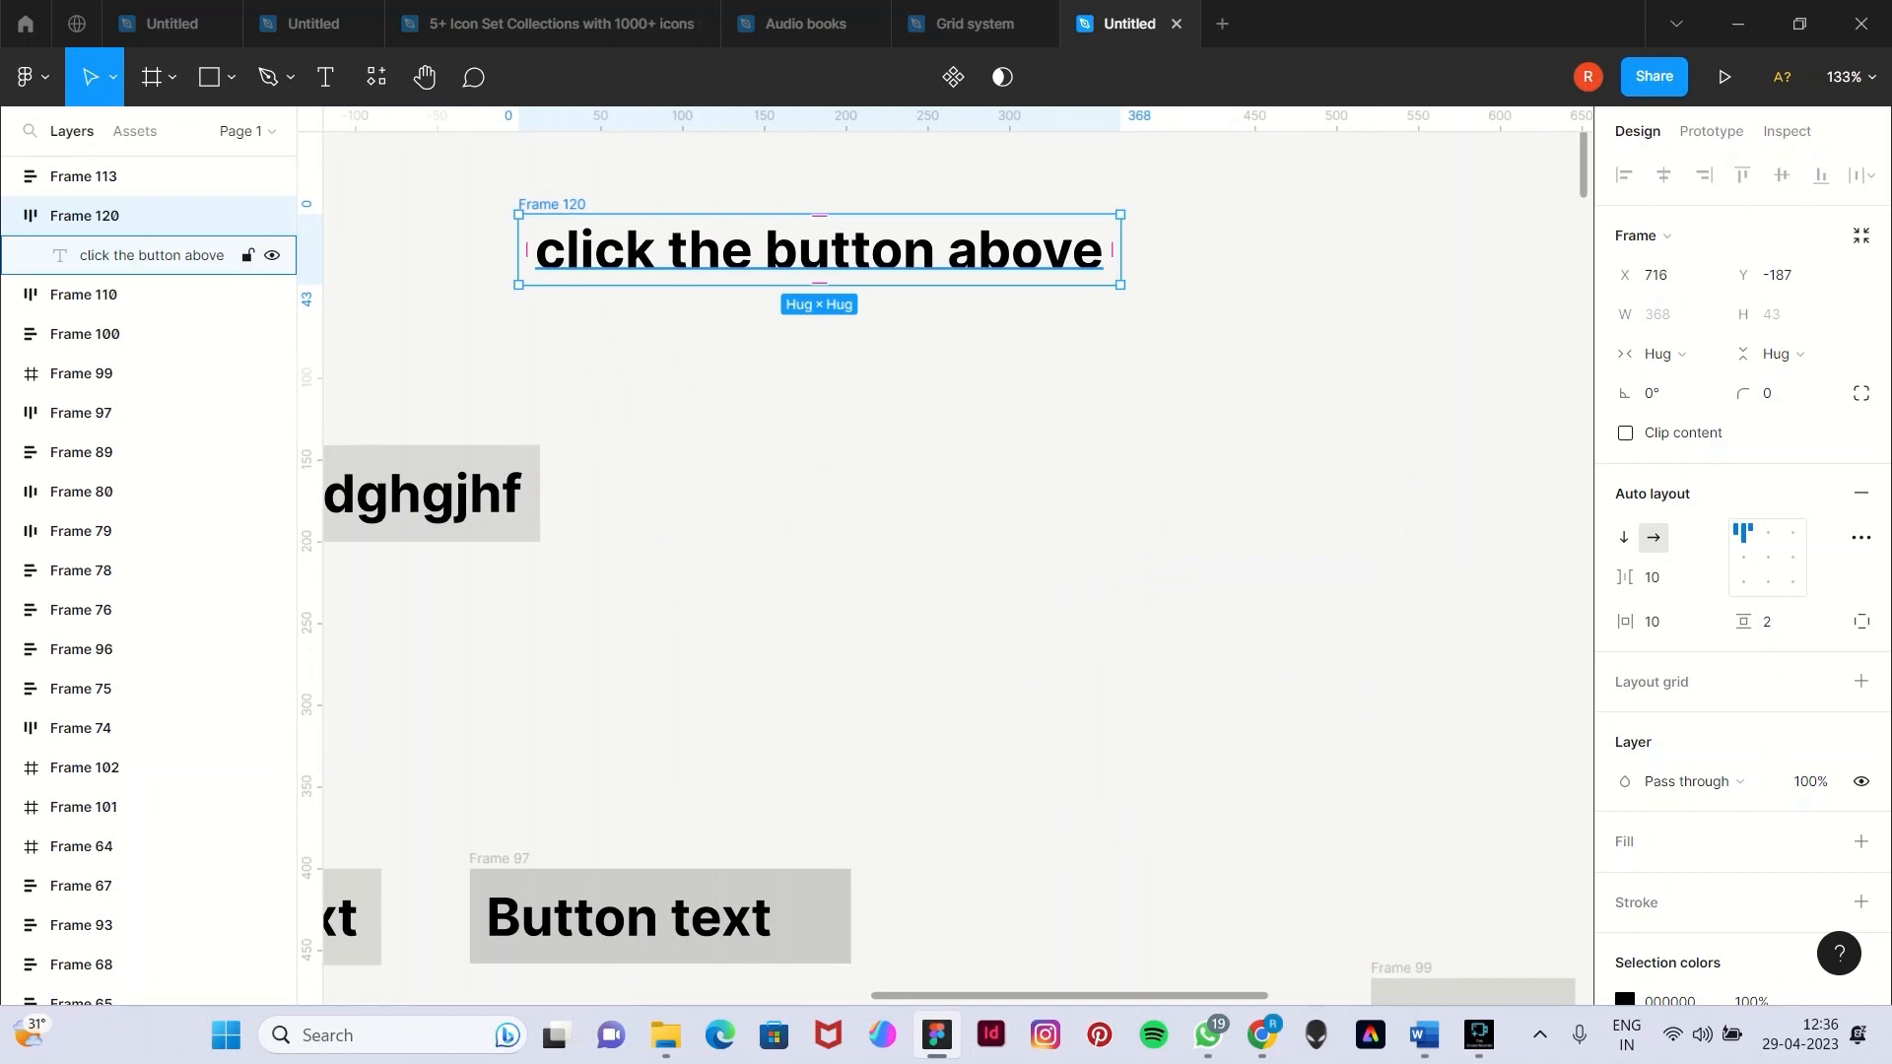
scroll(946, 556, left, 2)
scroll(1133, 404, left, 1)
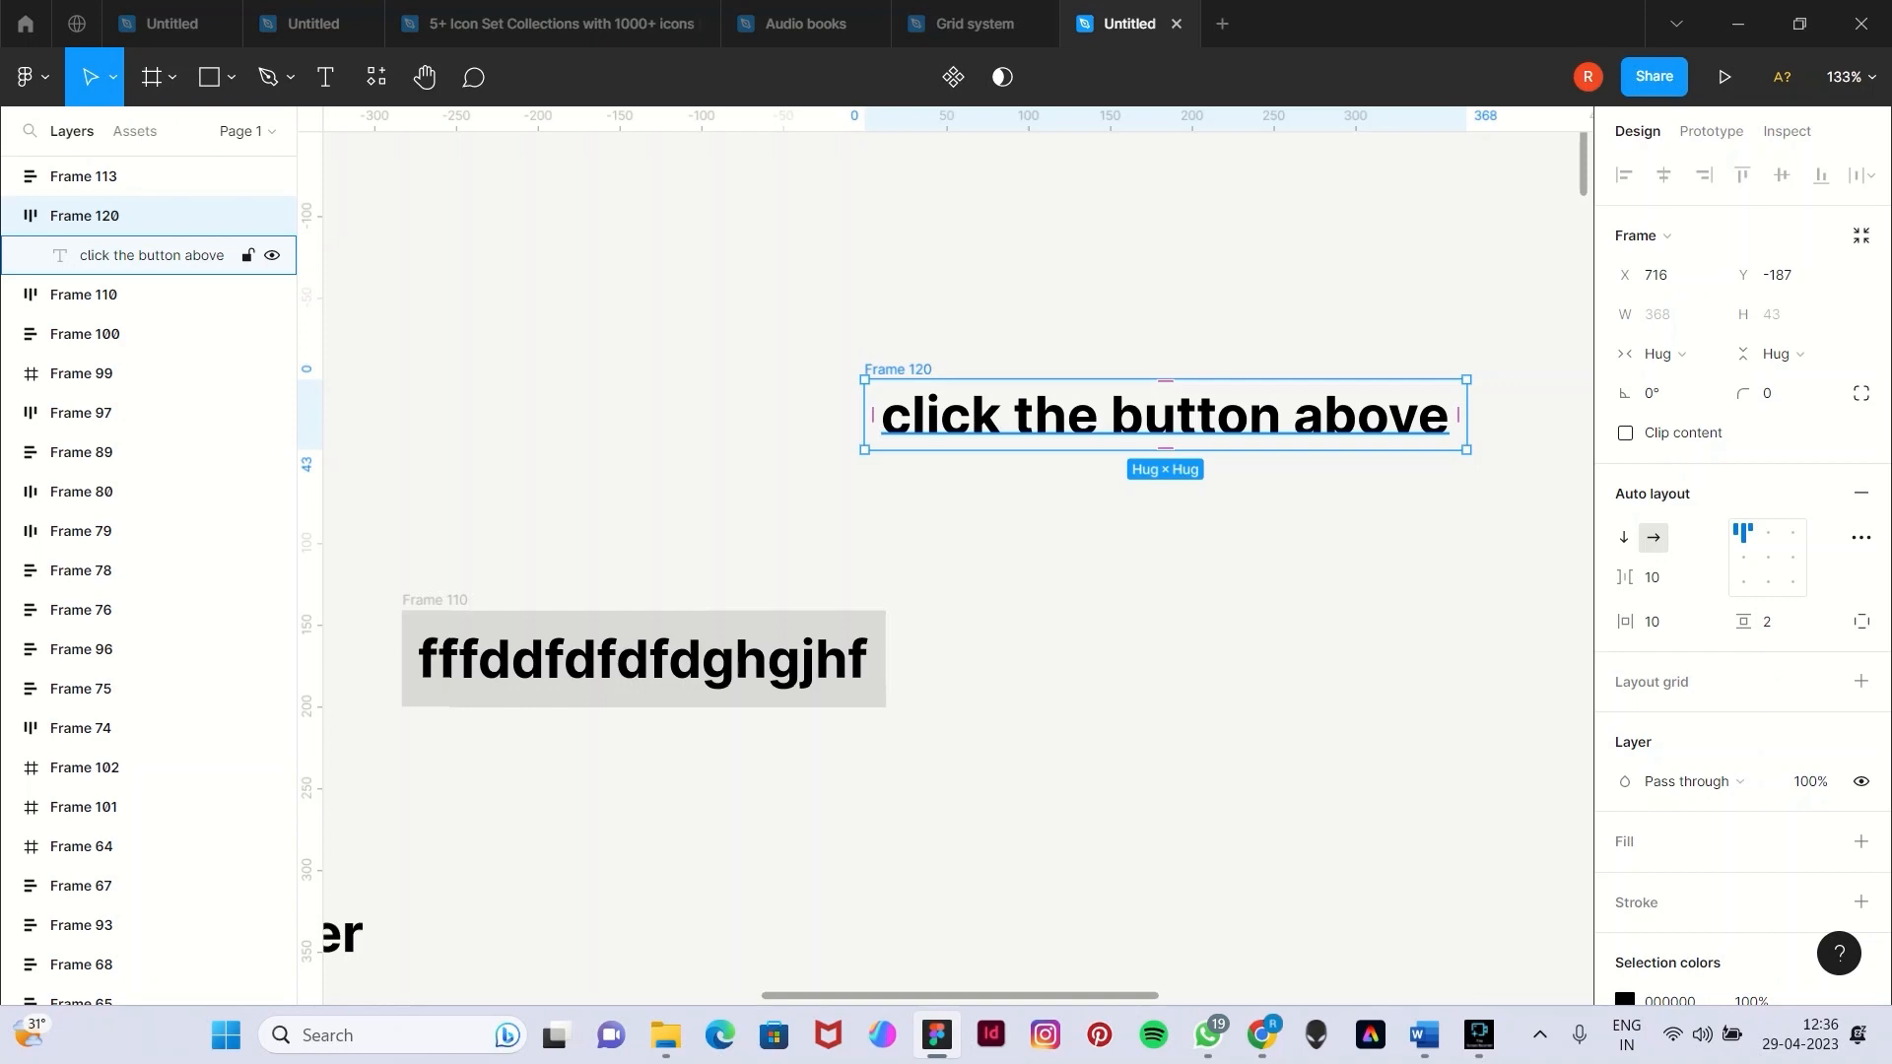
scroll(958, 568, down, 3)
scroll(958, 568, up, 1)
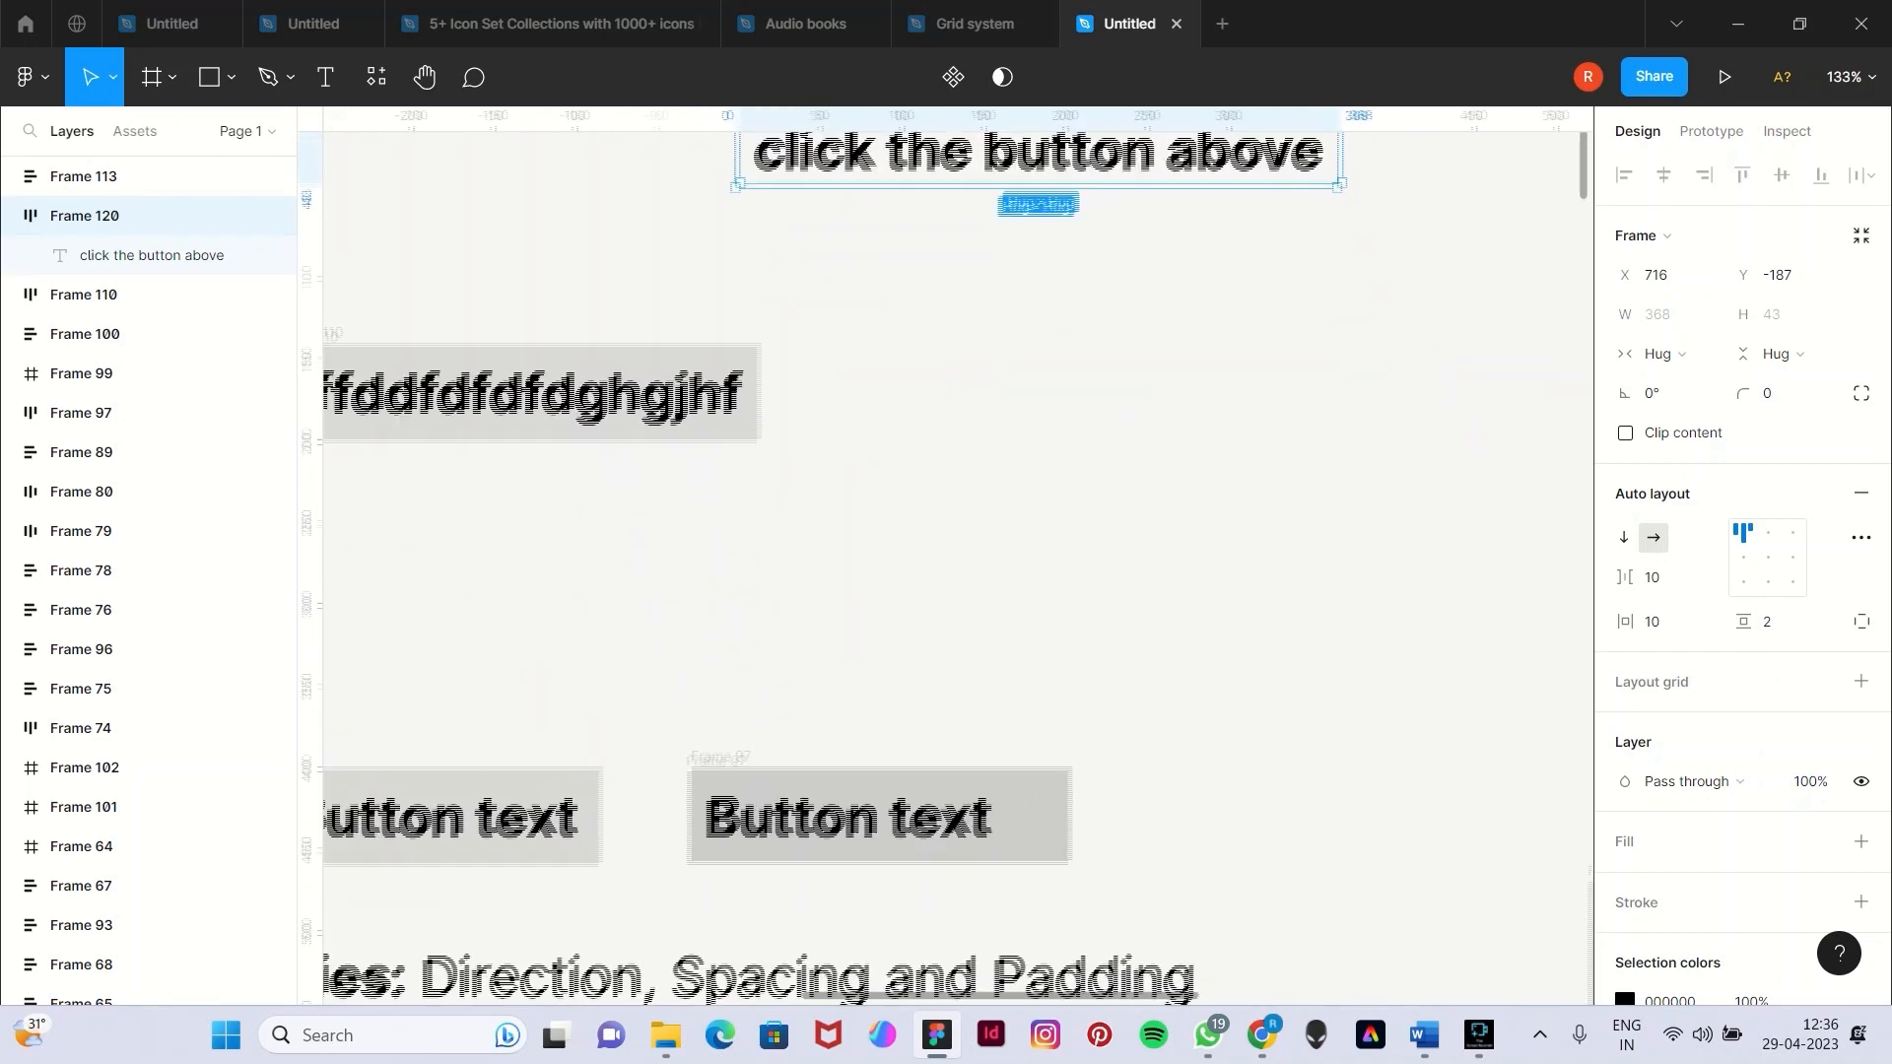
scroll(958, 568, up, 3)
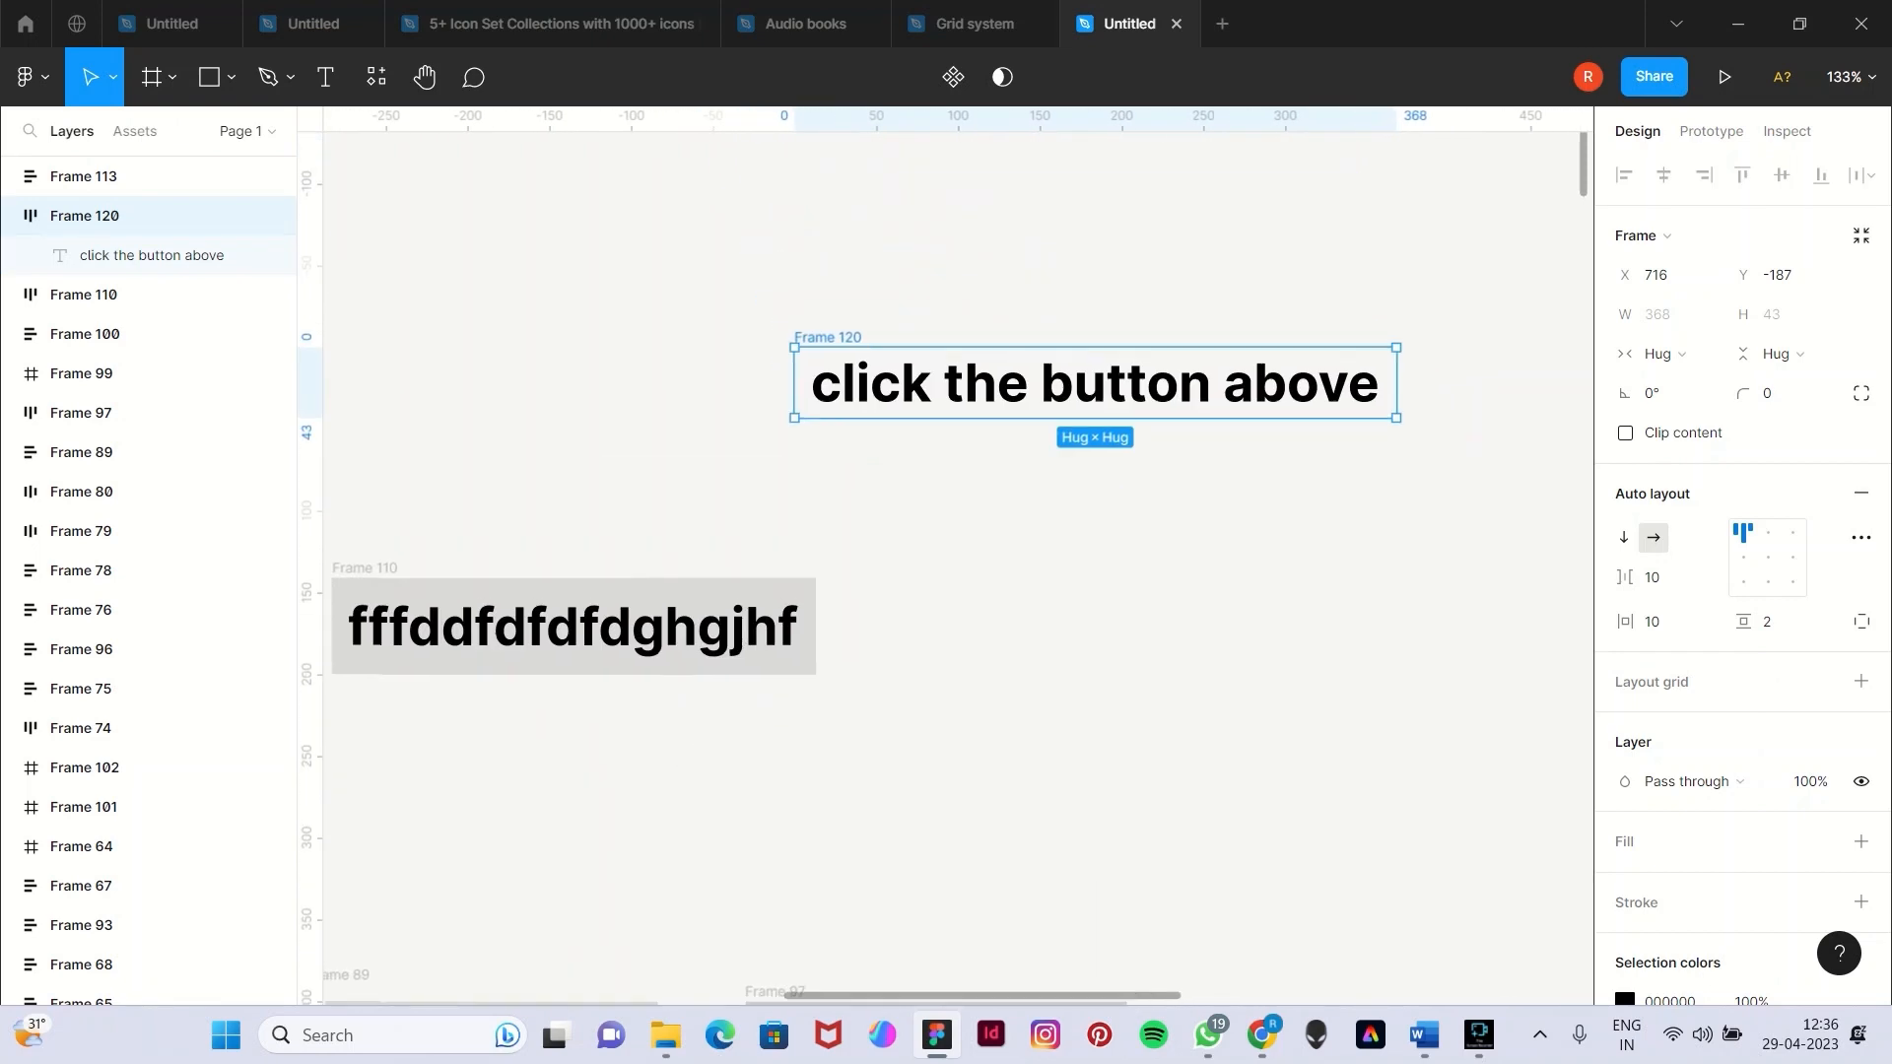
Switch to the Untitled file with the airline app screens and select the "Web checking" onboarding frame.
click(974, 24)
click(807, 24)
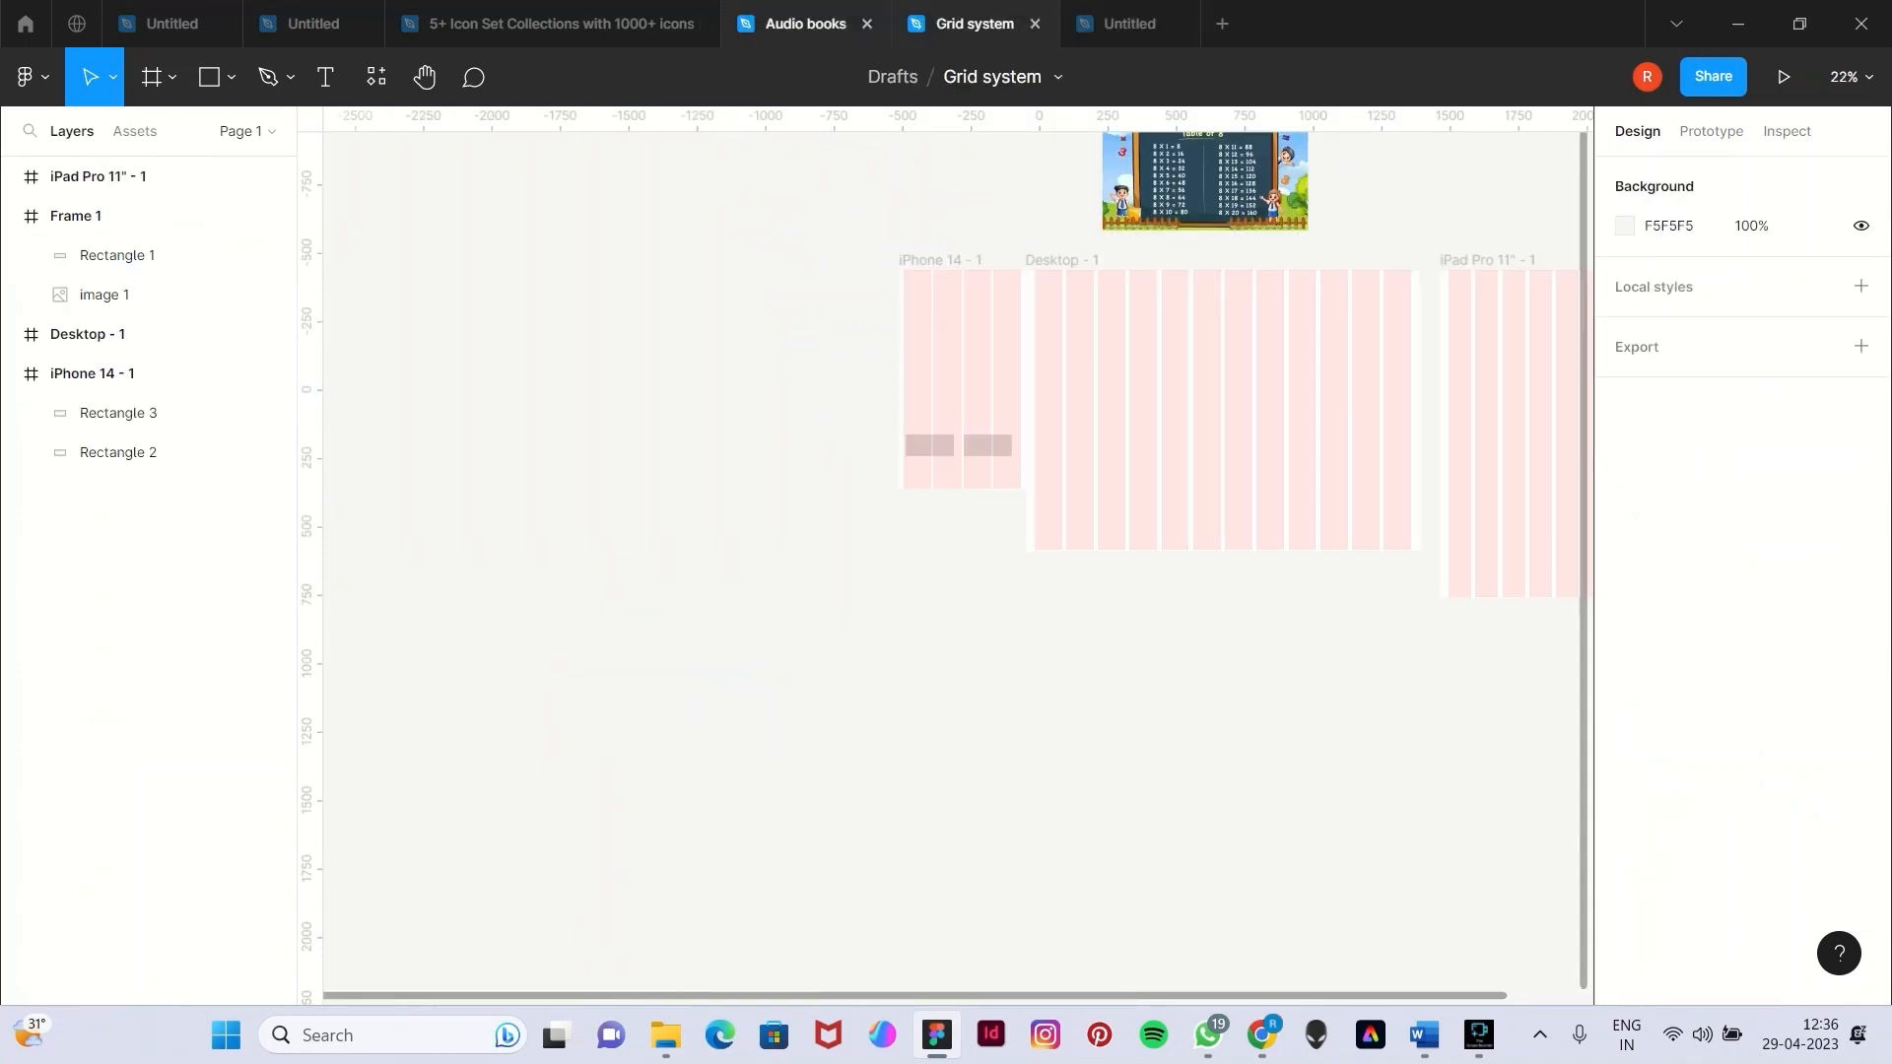
click(562, 24)
click(313, 24)
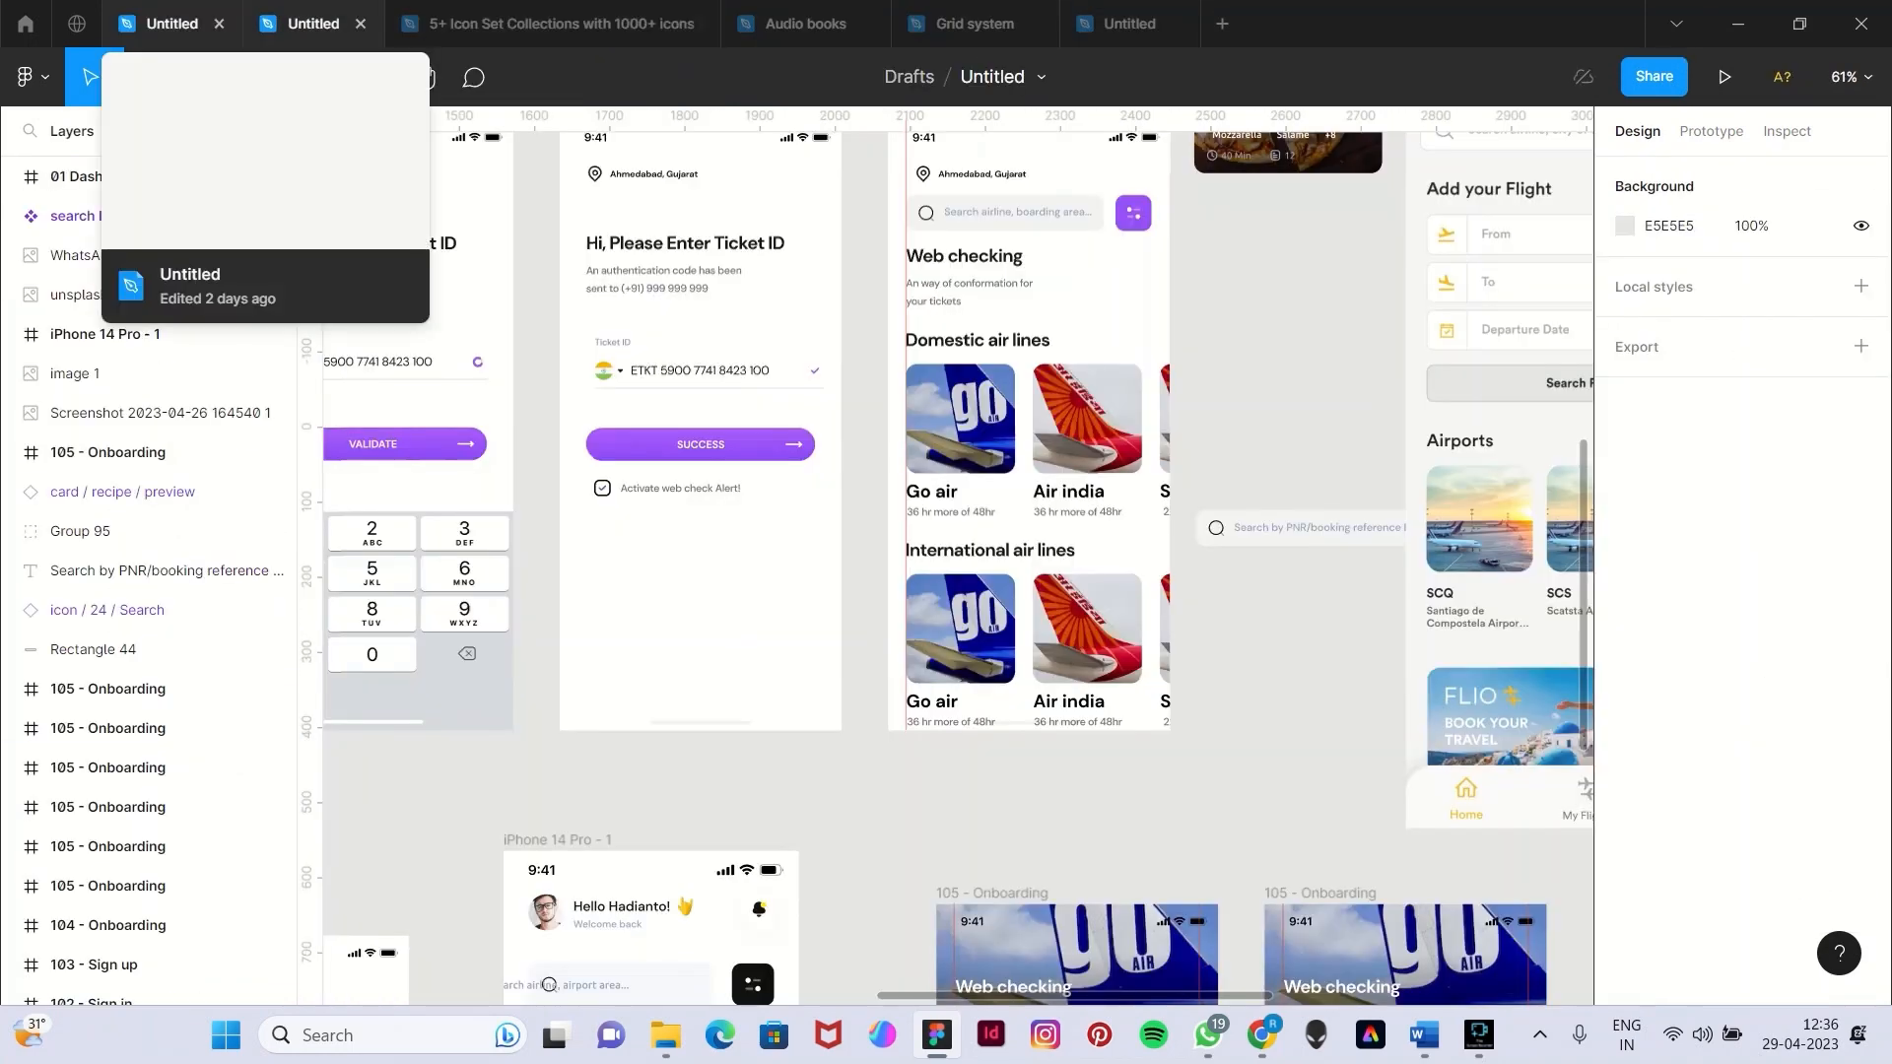
scroll(956, 567, right, 3)
scroll(956, 566, up, 2)
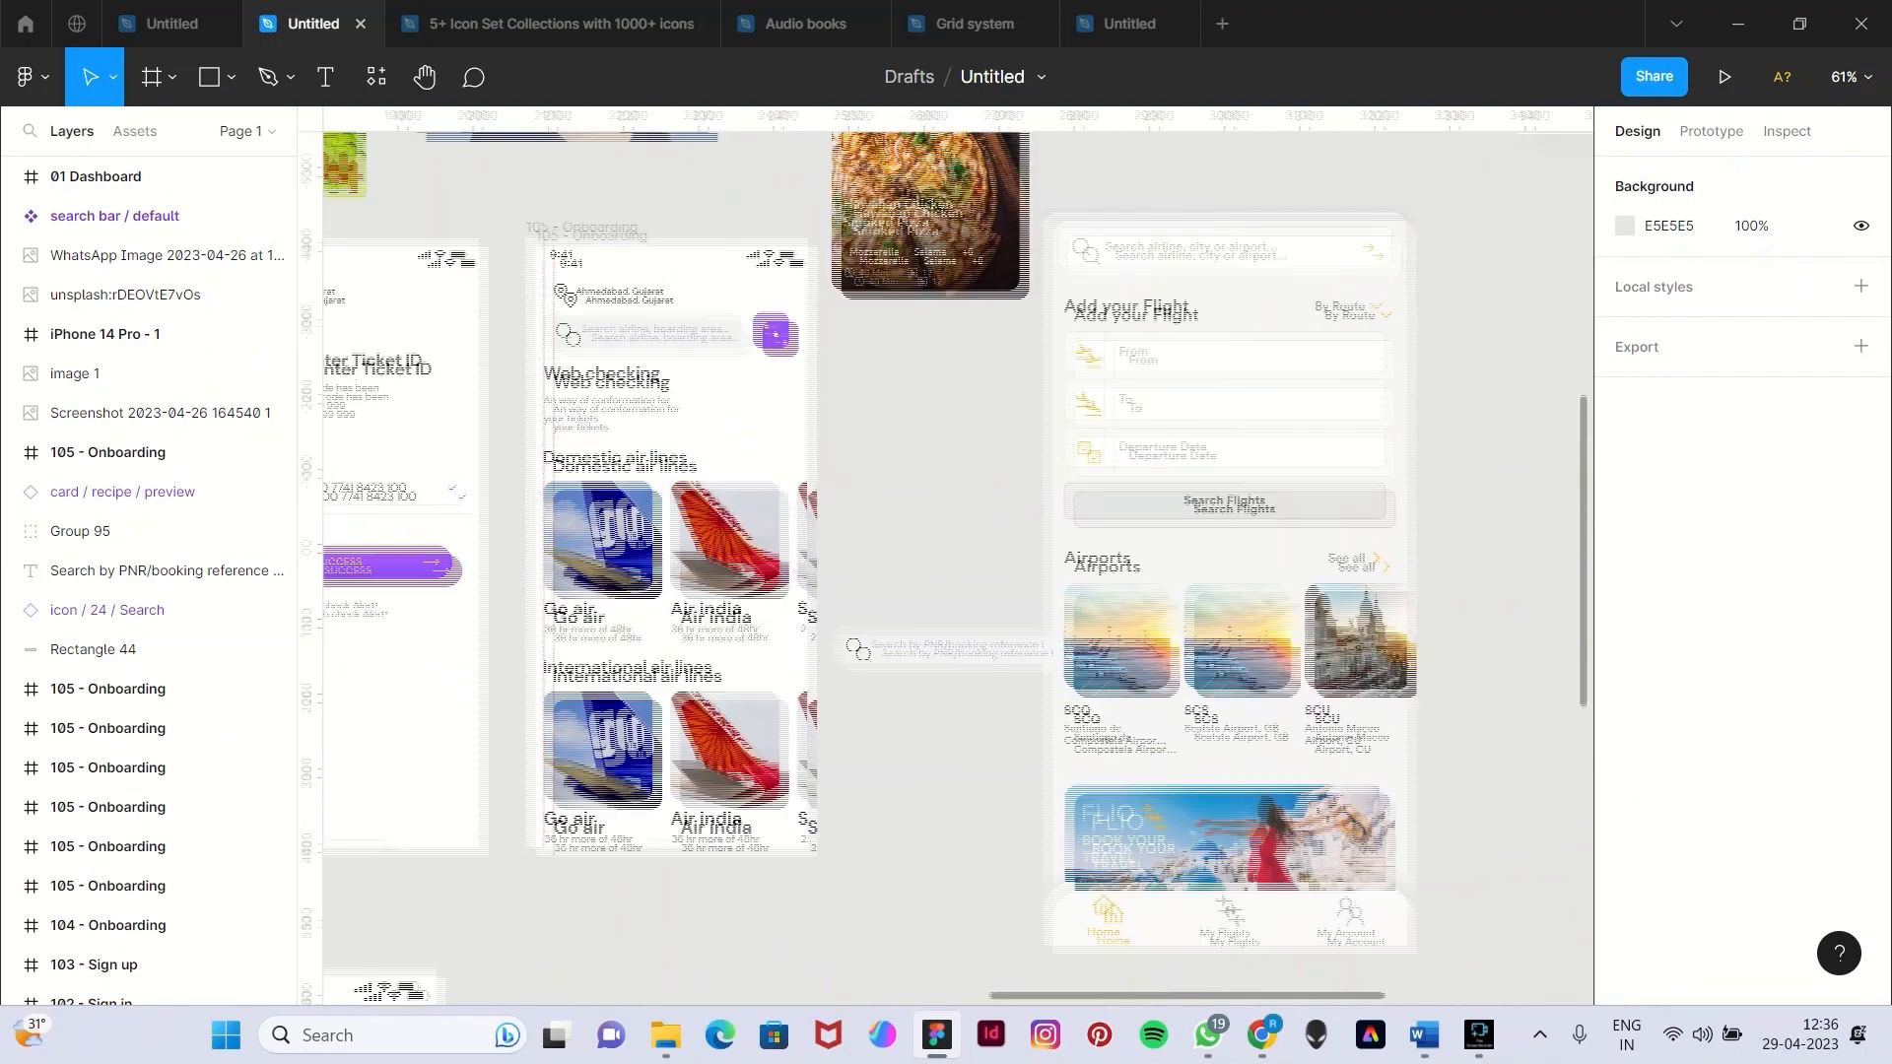
click(661, 313)
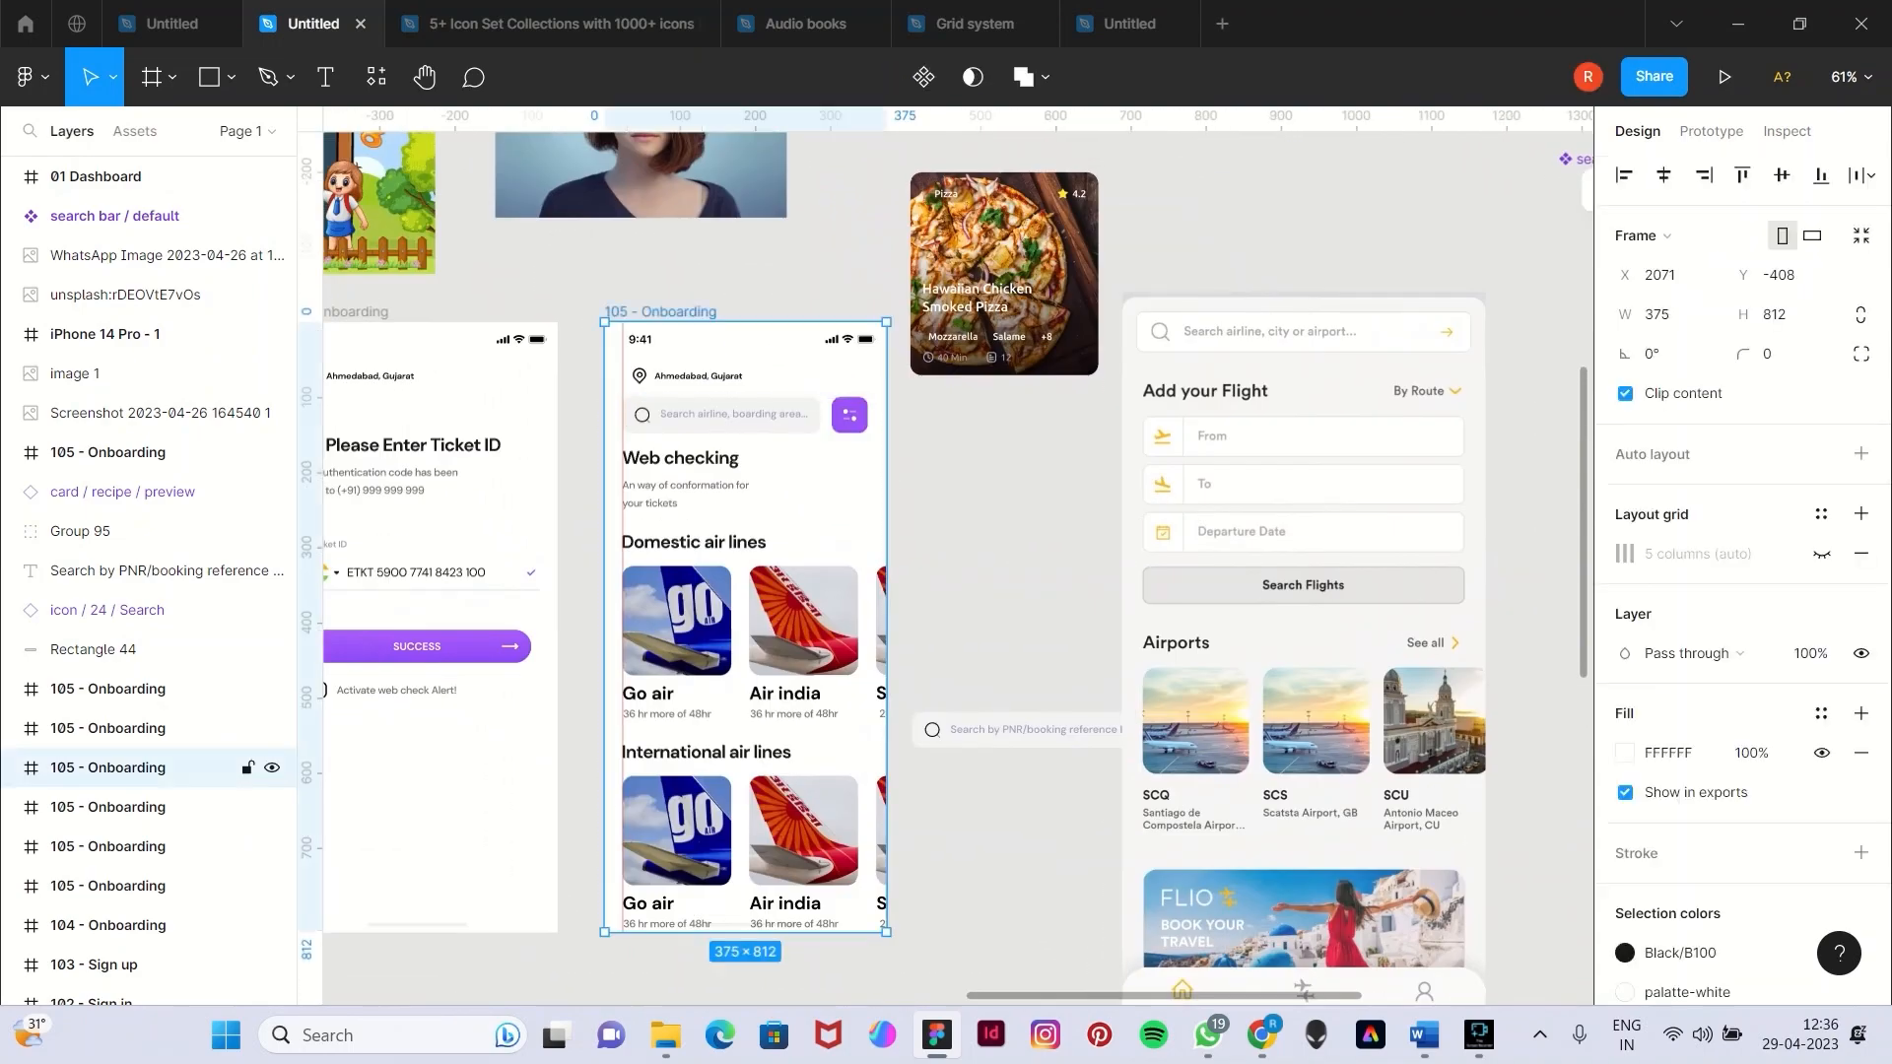
Examine the size and spacing of the Top Bar group on the "Web checking" screen.
scroll(661, 313, up, 3)
scroll(661, 313, up, 5)
click(741, 516)
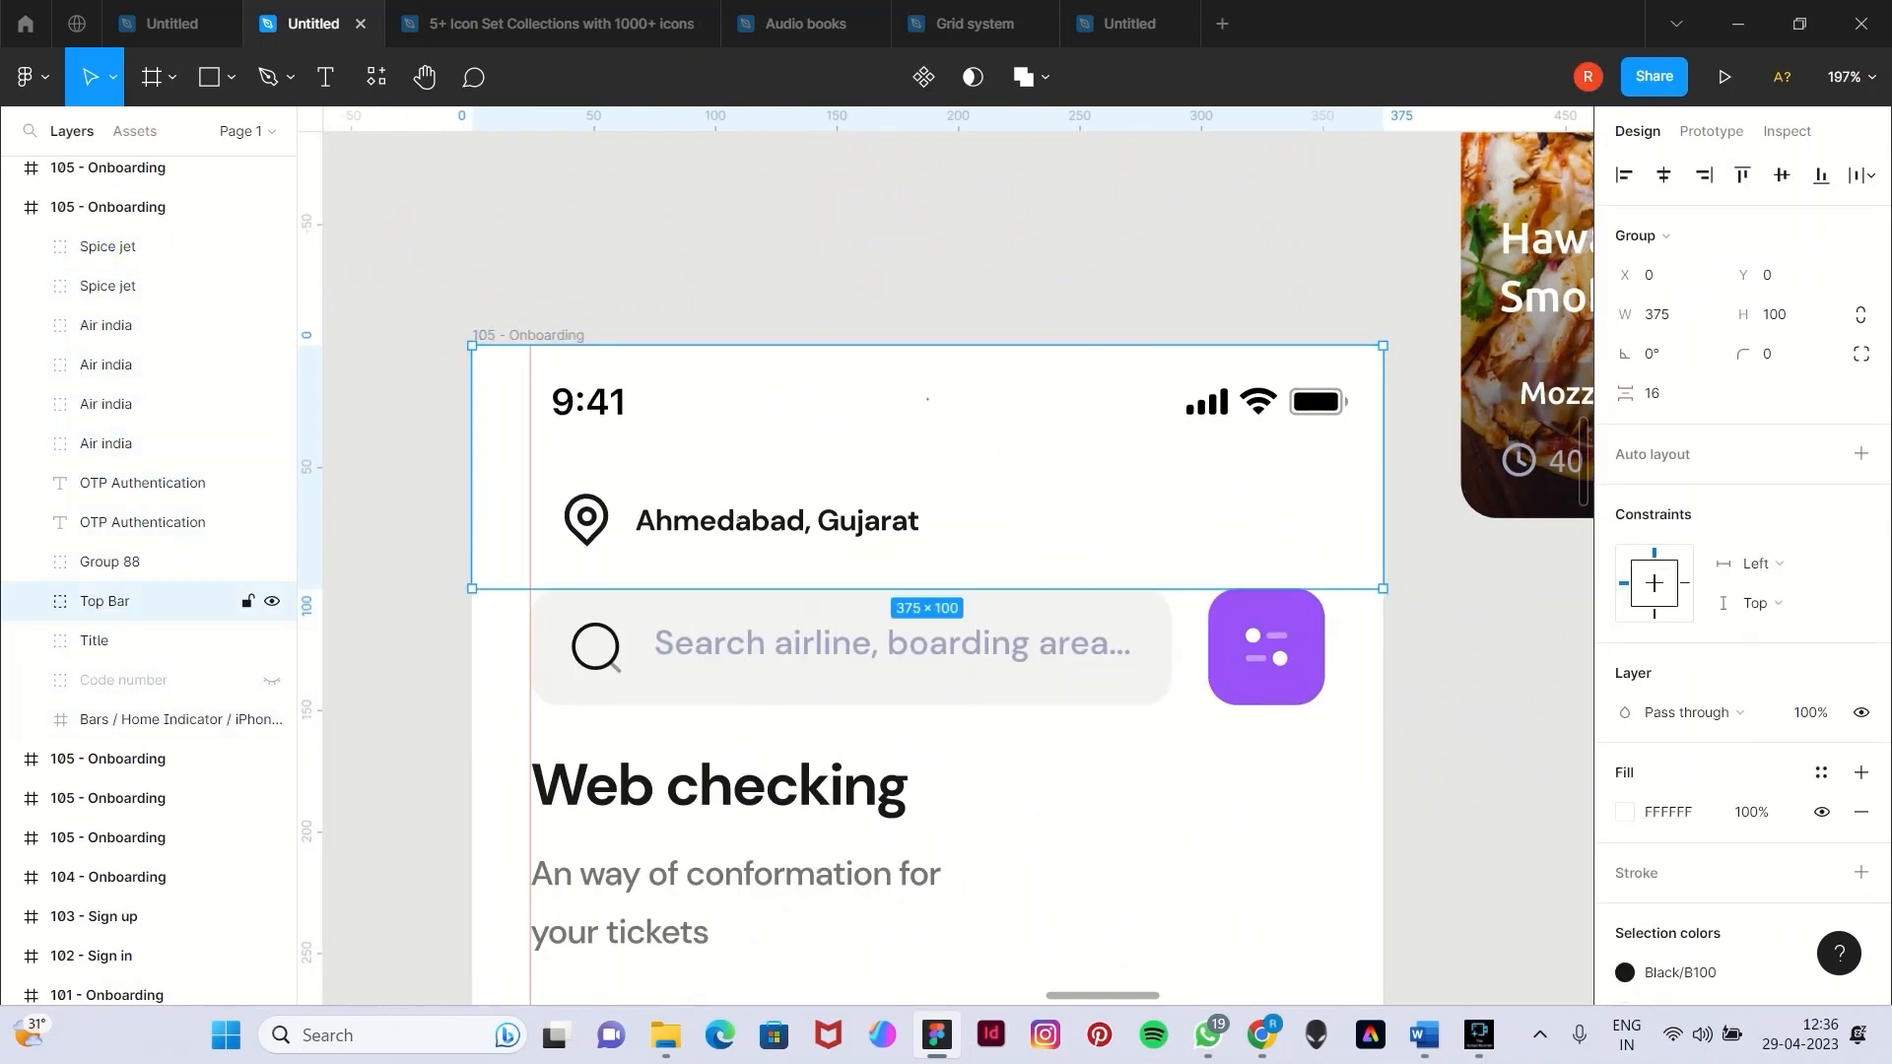
scroll(789, 443, down, 10)
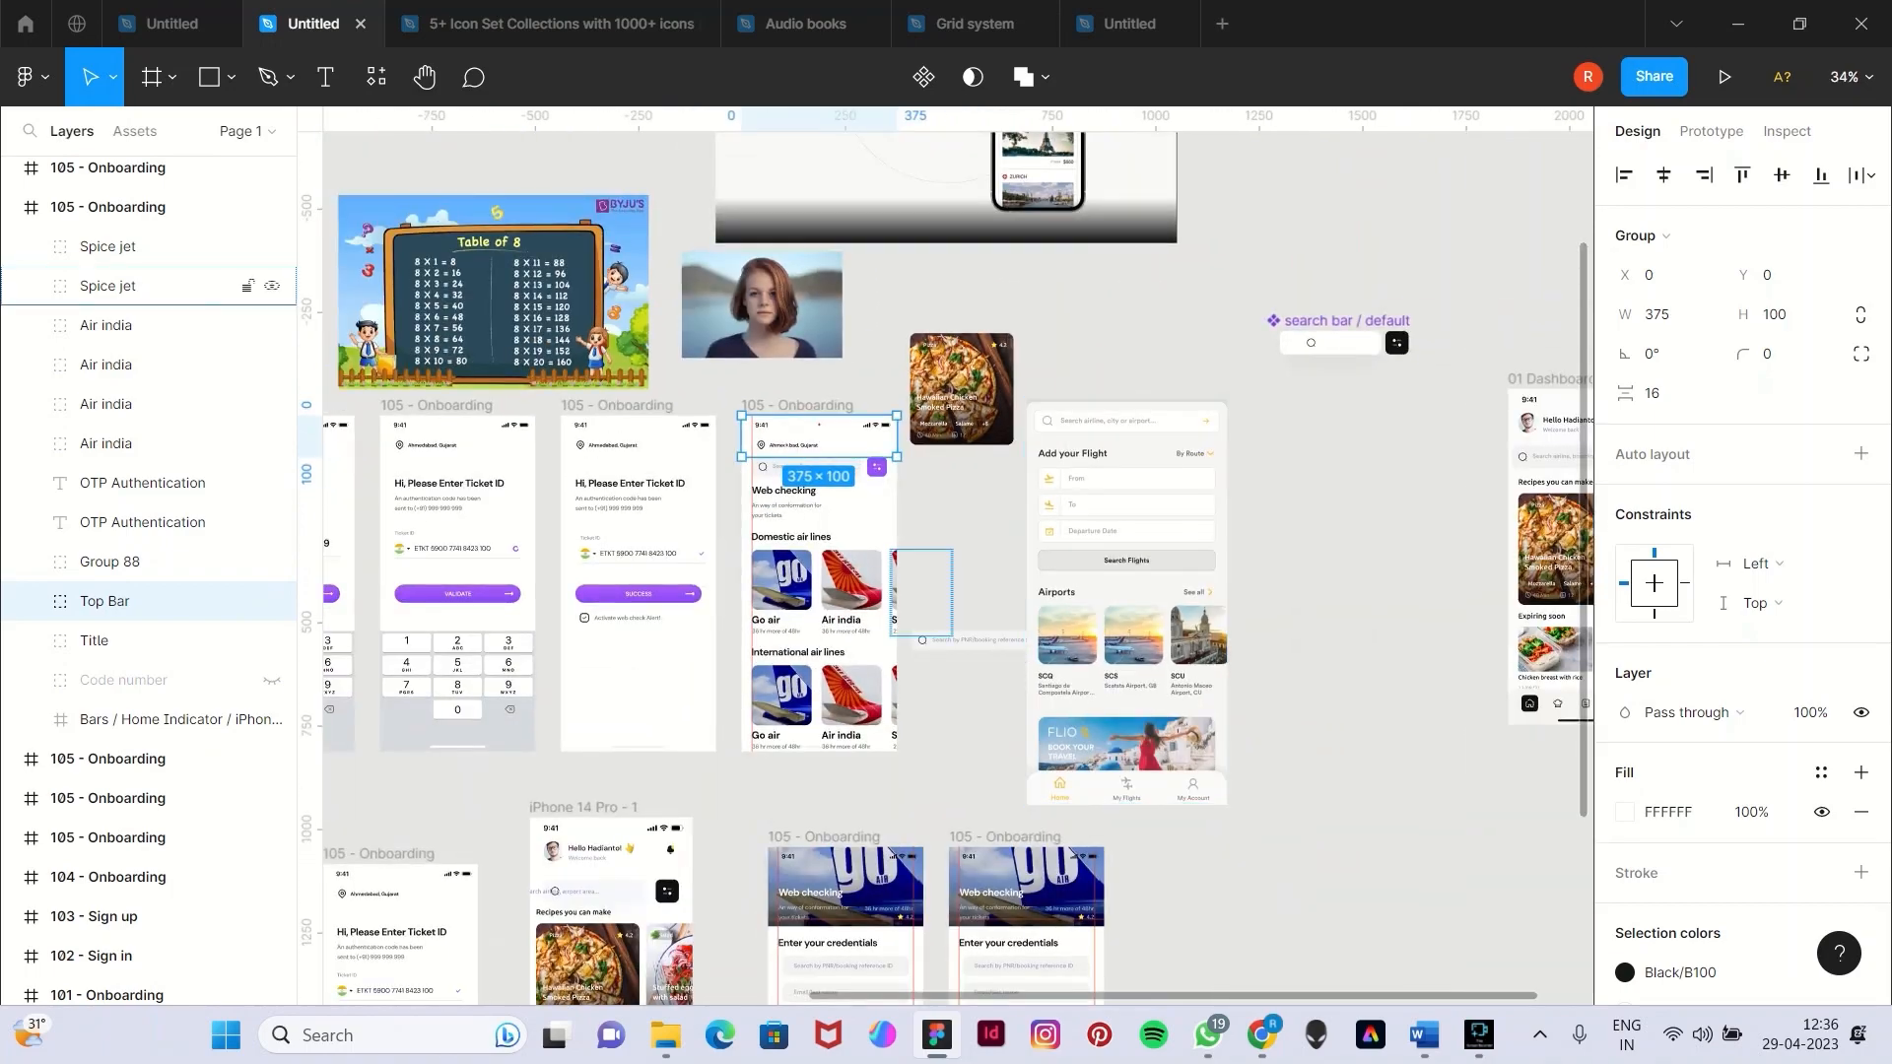
scroll(782, 440, up, 5)
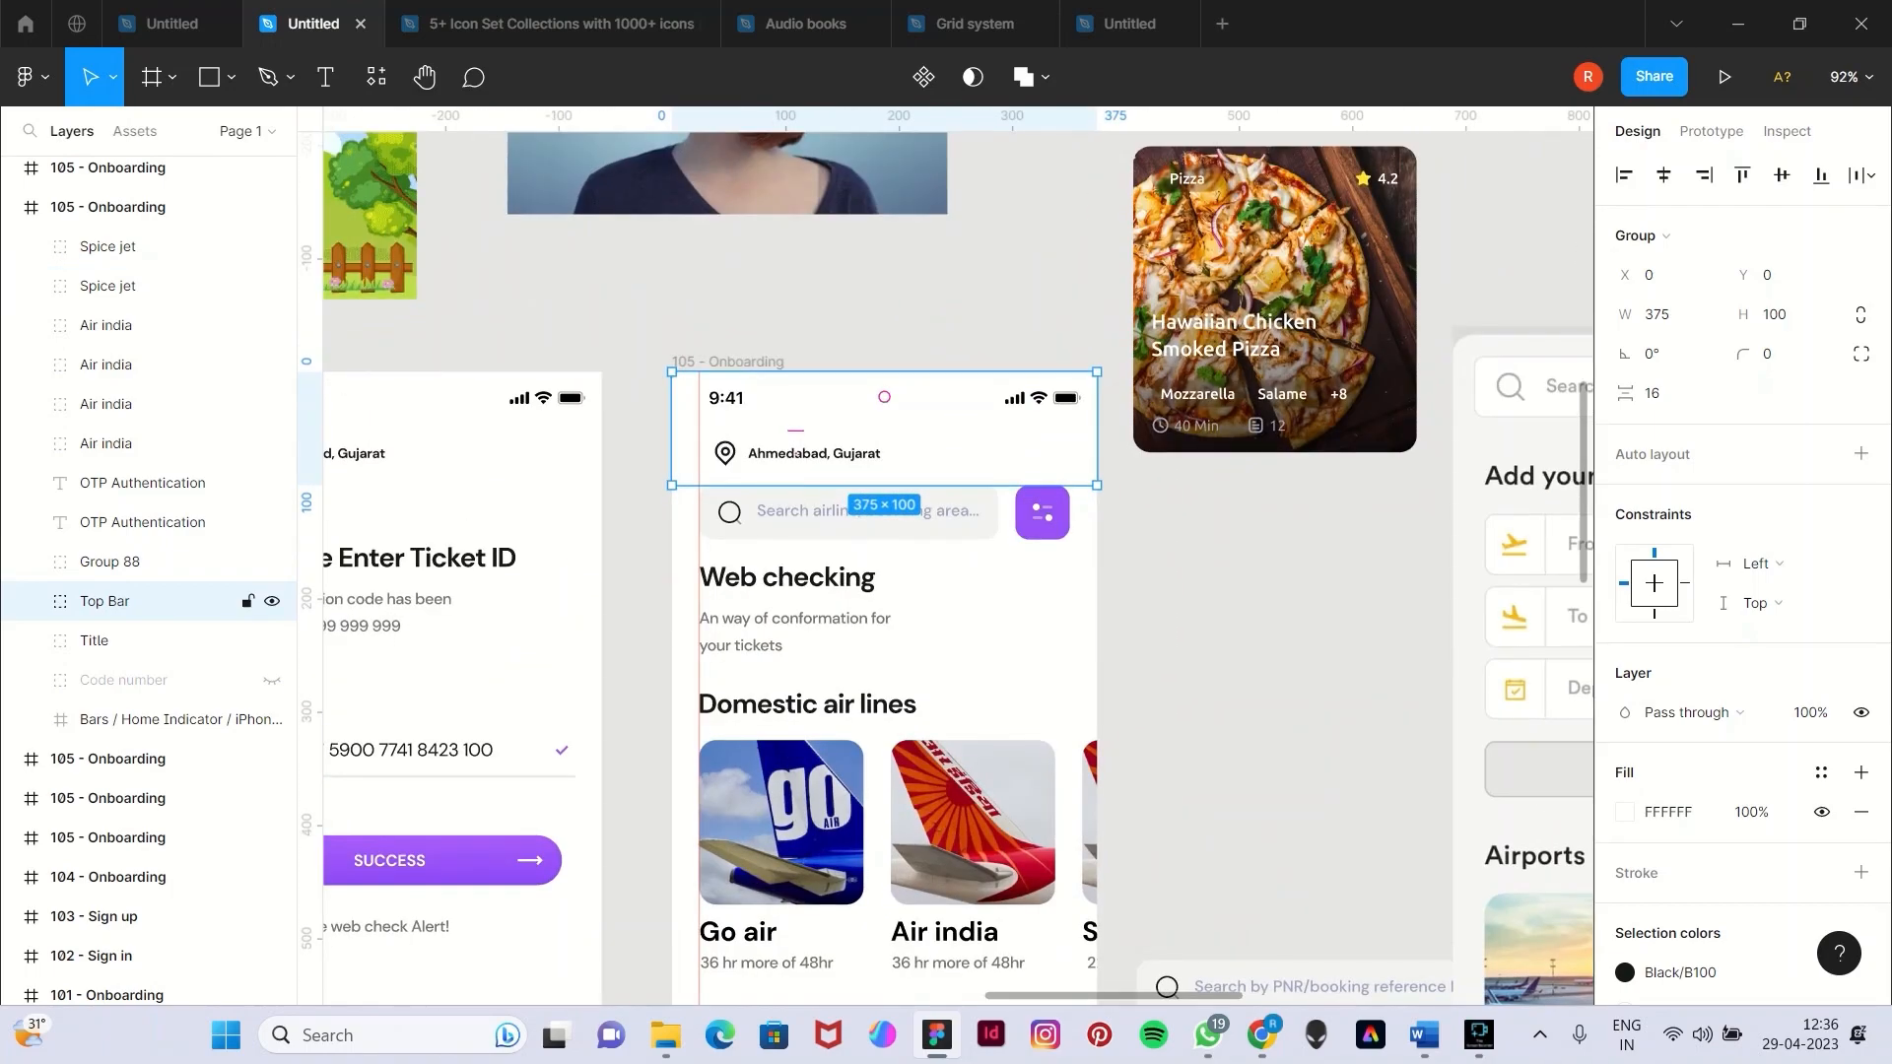
Inspect the height of the status bar frame inside the Top Bar group, then deselect it.
scroll(783, 441, up, 1)
double_click(730, 435)
double_click(729, 435)
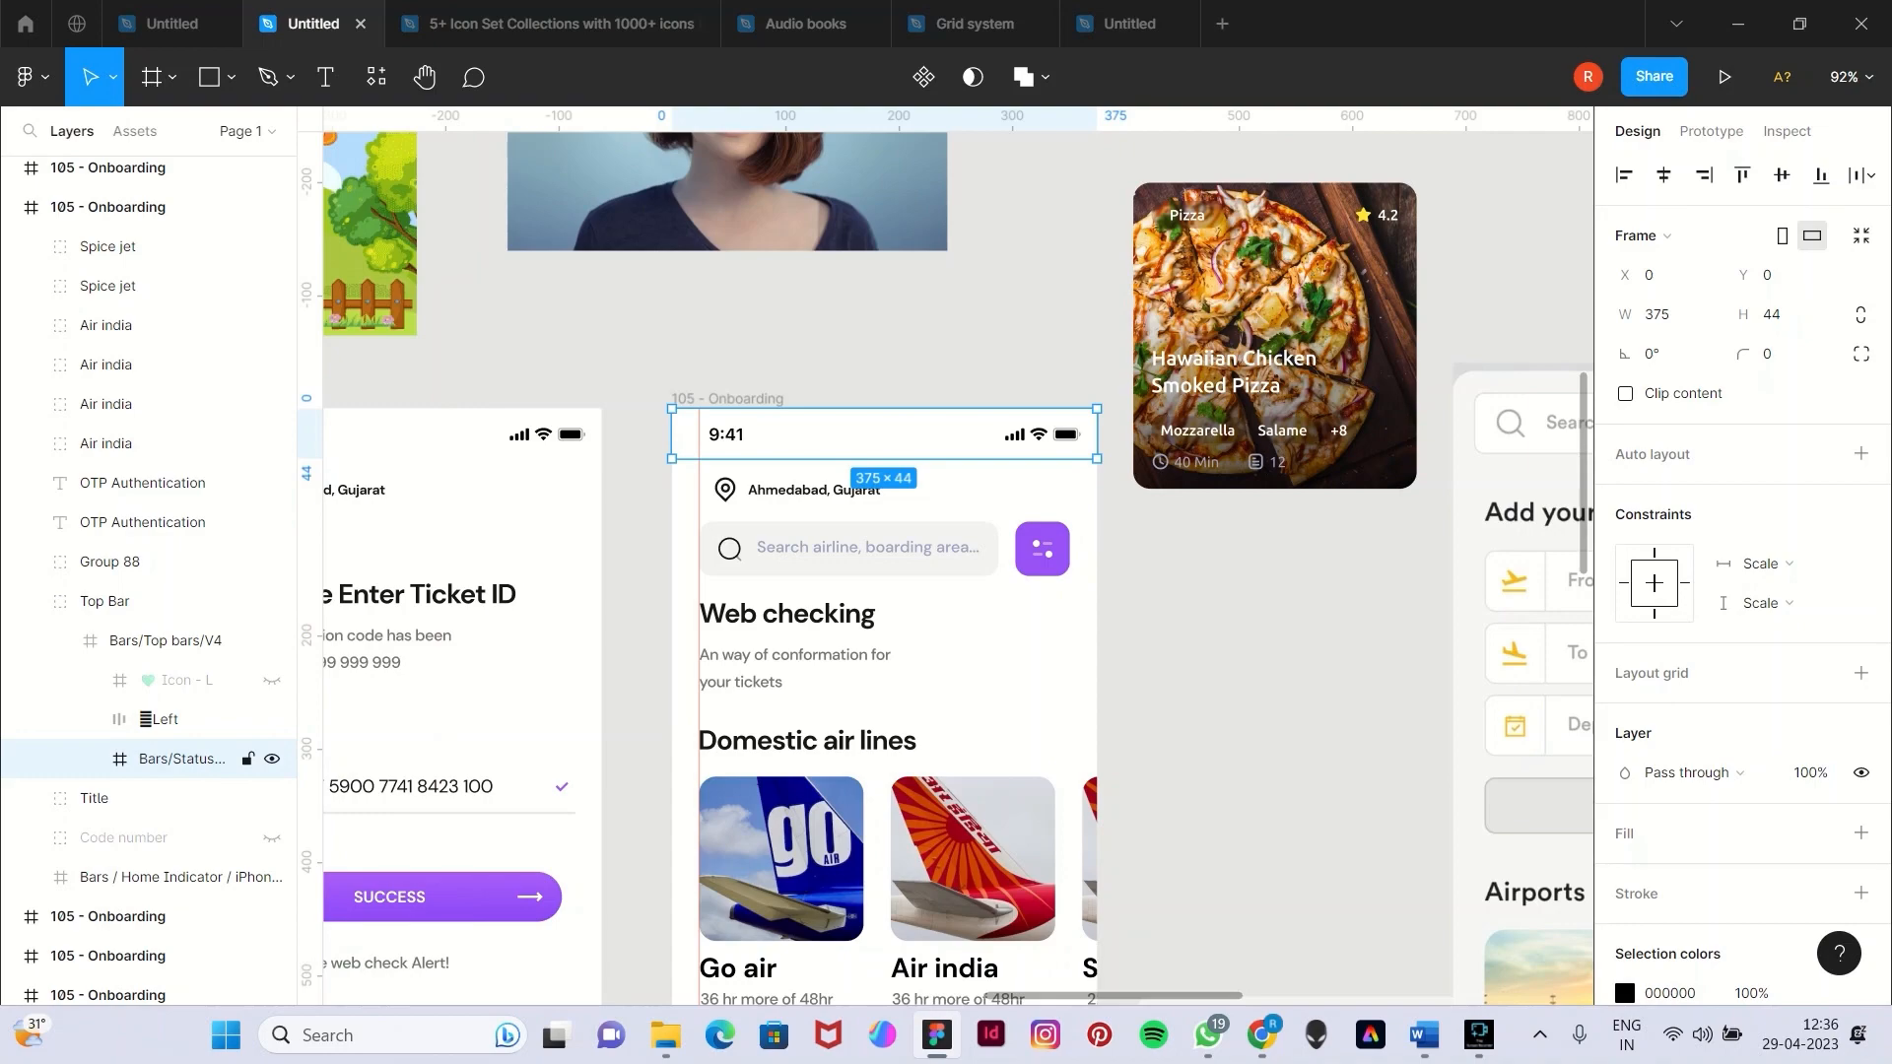
scroll(730, 435, up, 5)
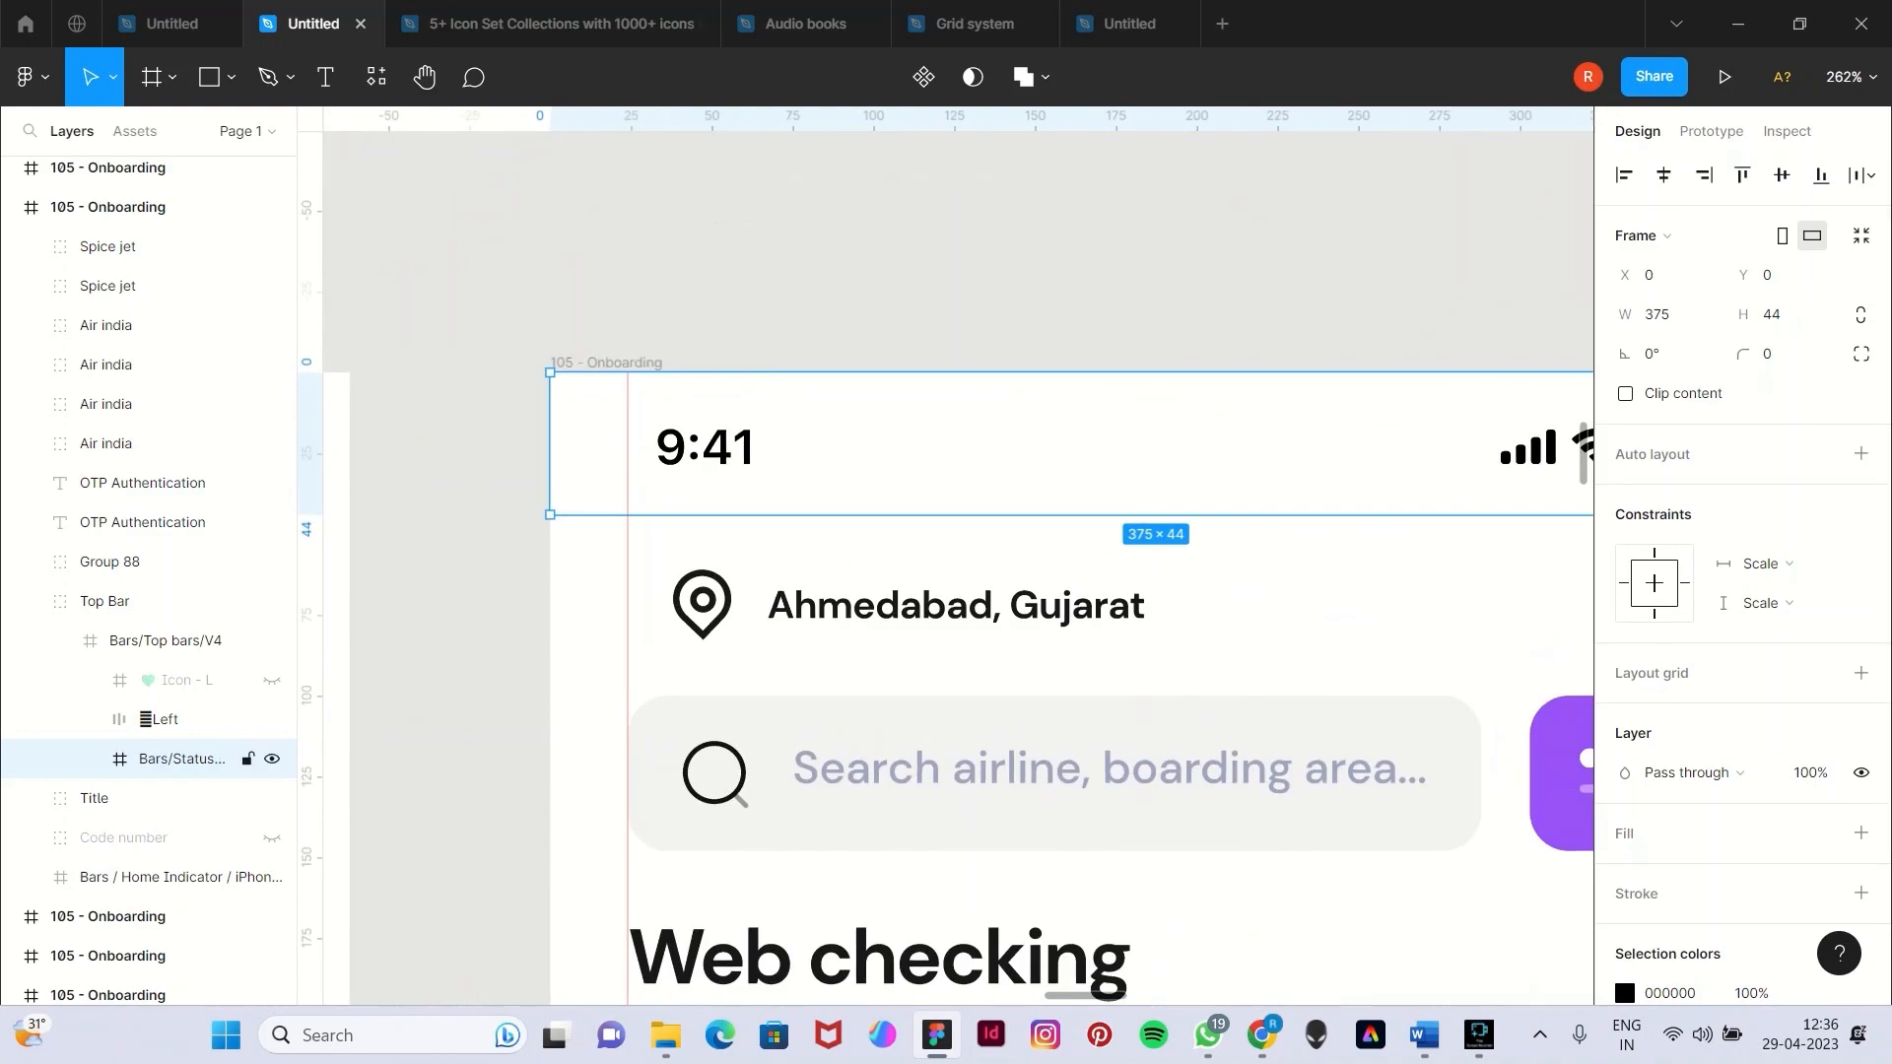
scroll(946, 556, right, 5)
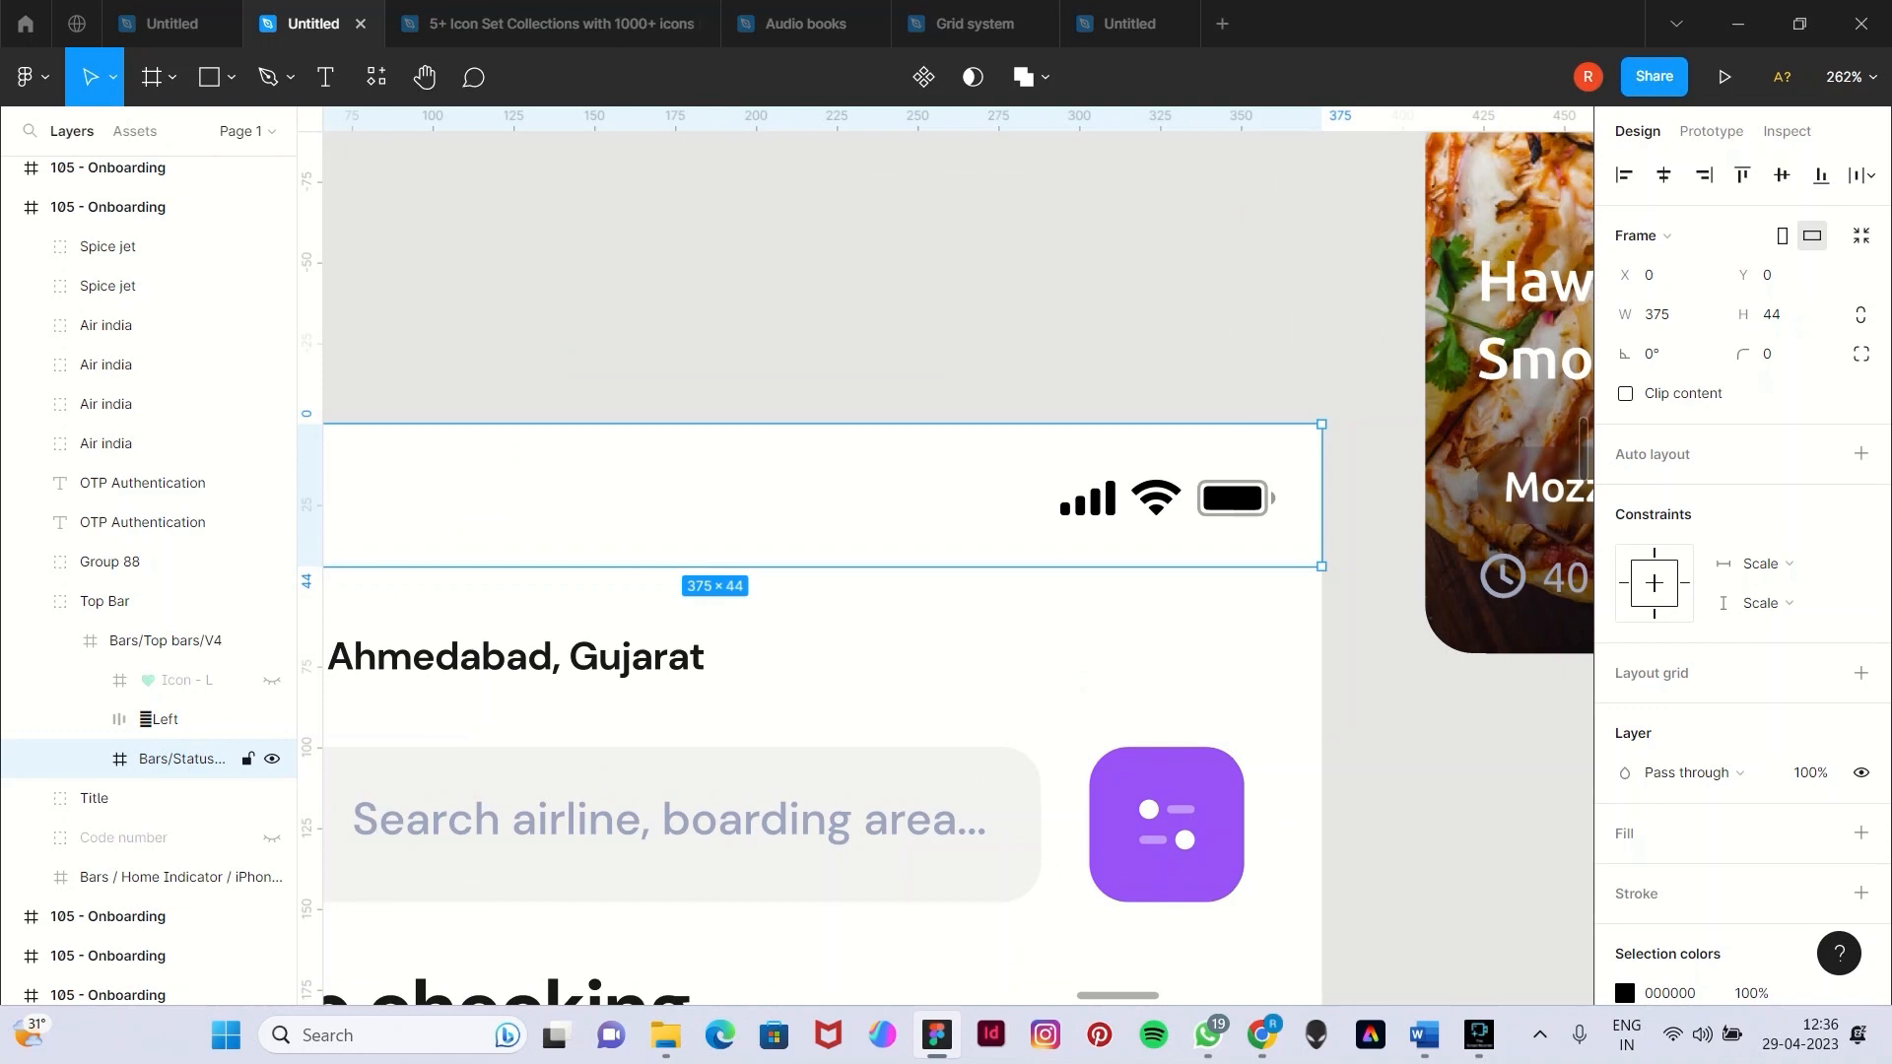
scroll(946, 556, down, 1)
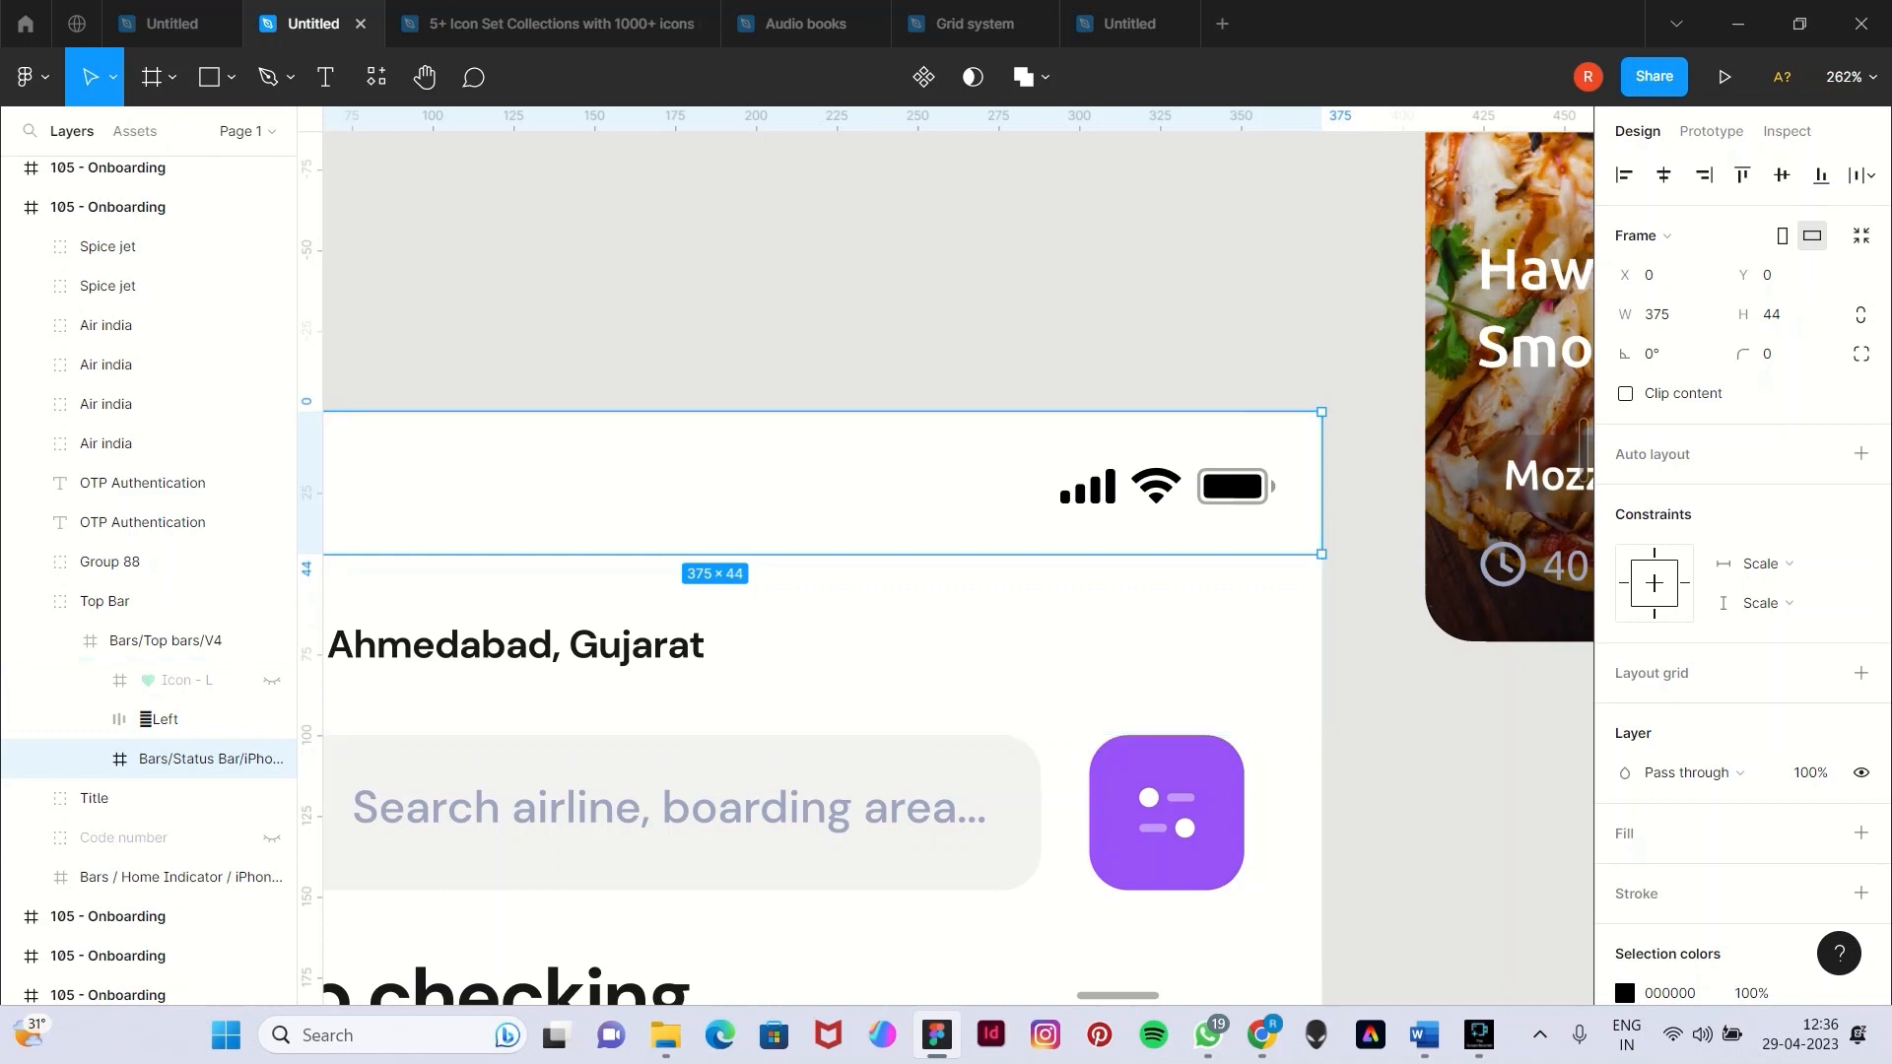
key(Escape)
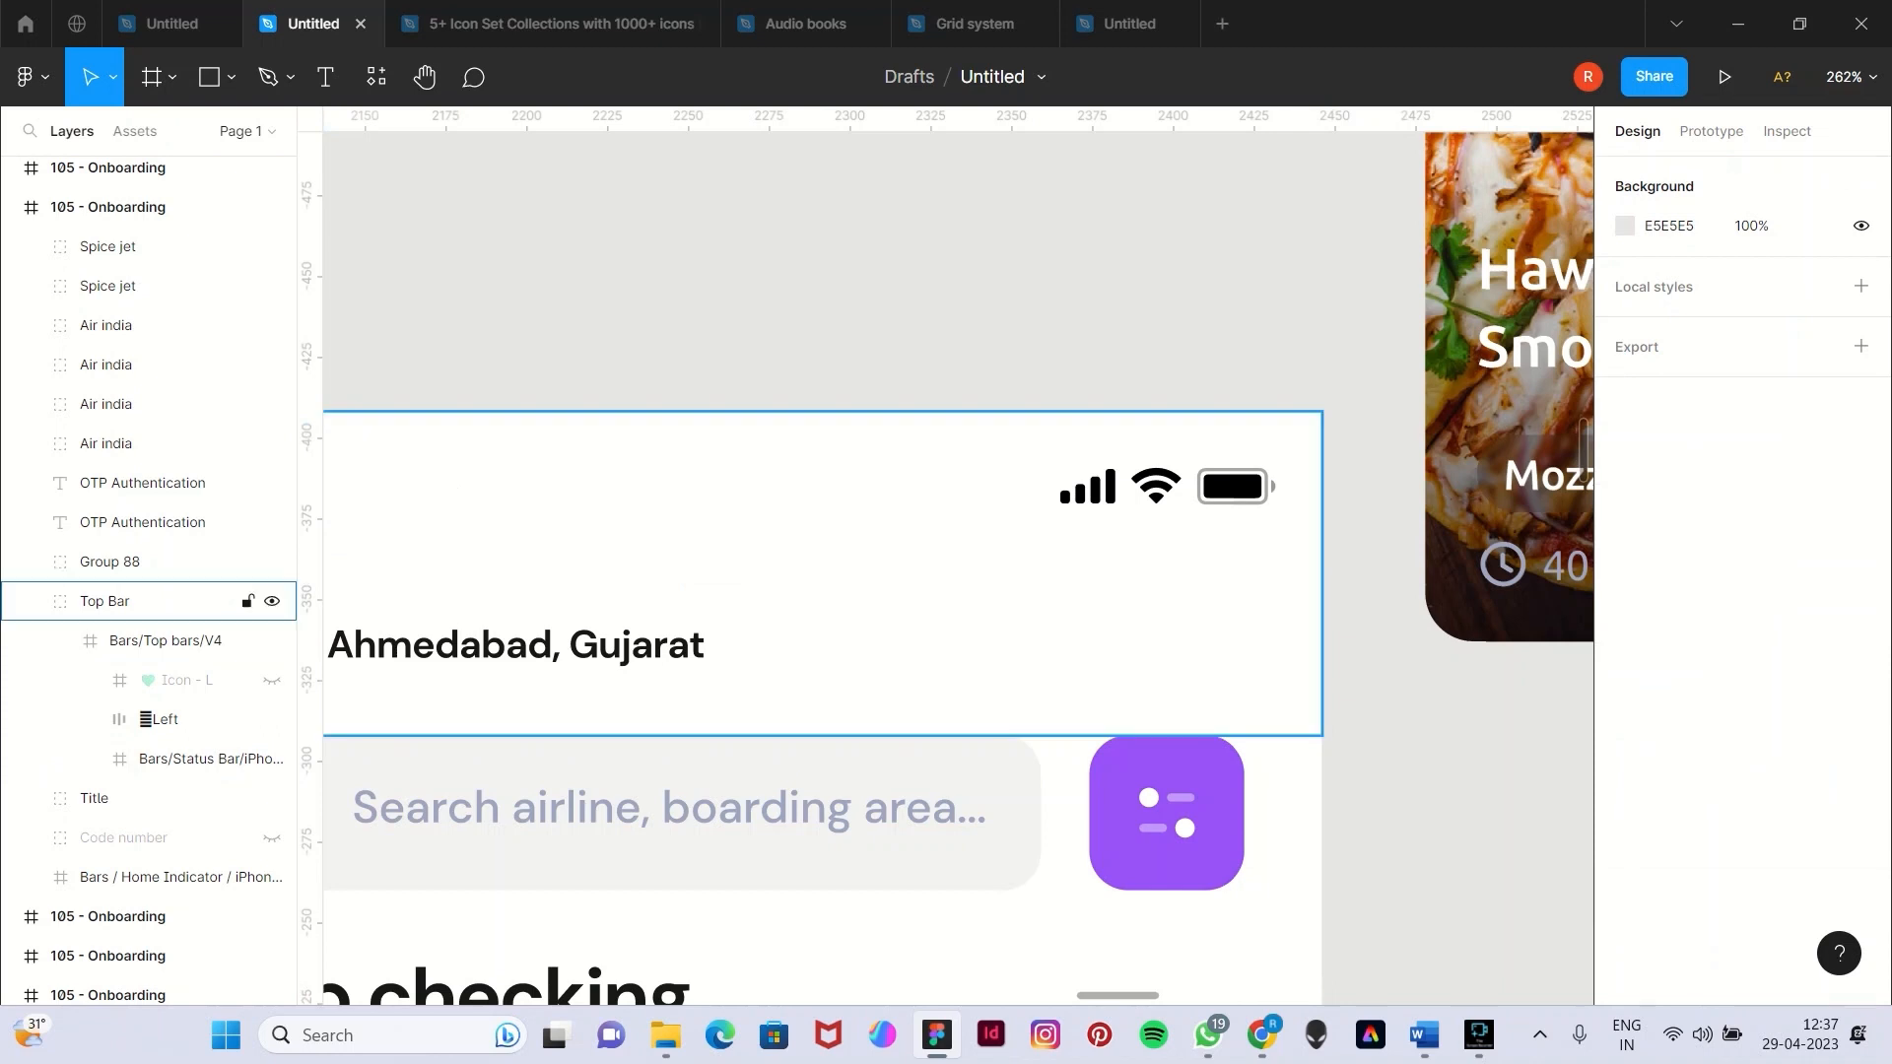
Check the width and height of the purple filter button beside the airline search bar.
double_click(1167, 813)
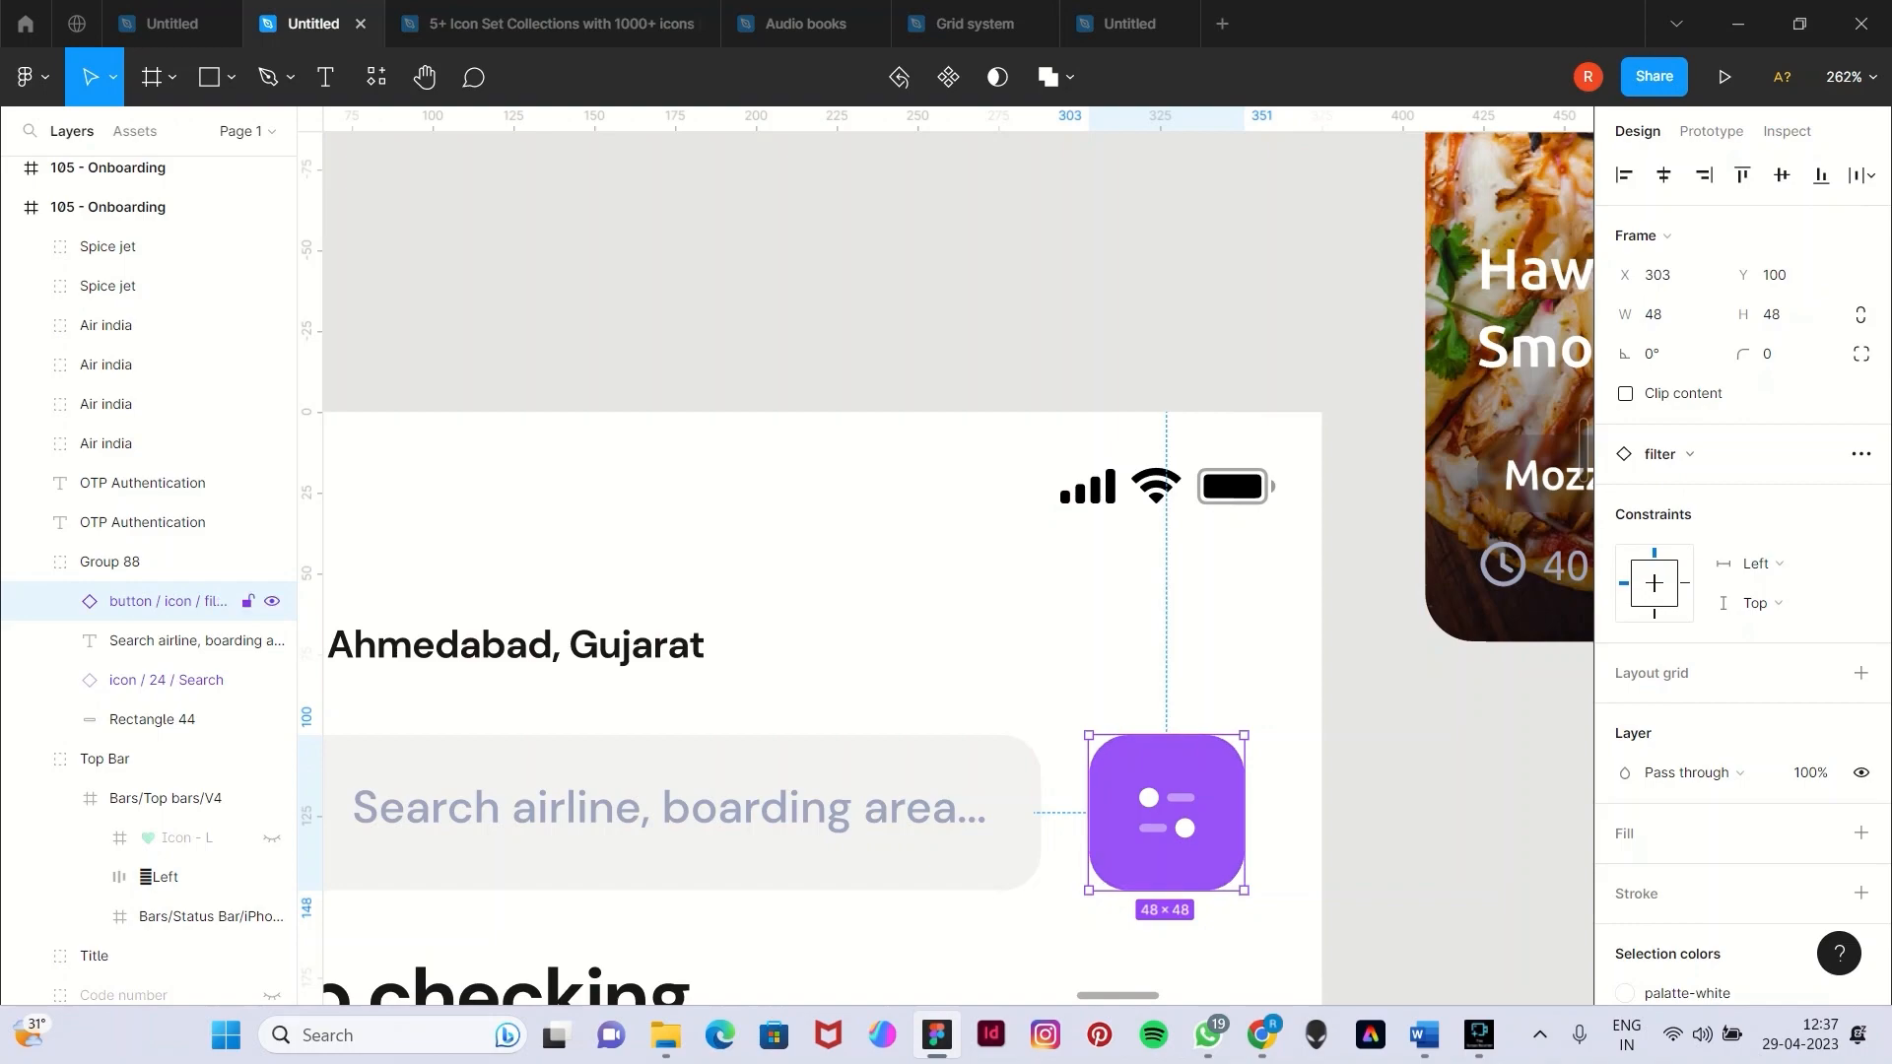
scroll(1396, 842, down, 6)
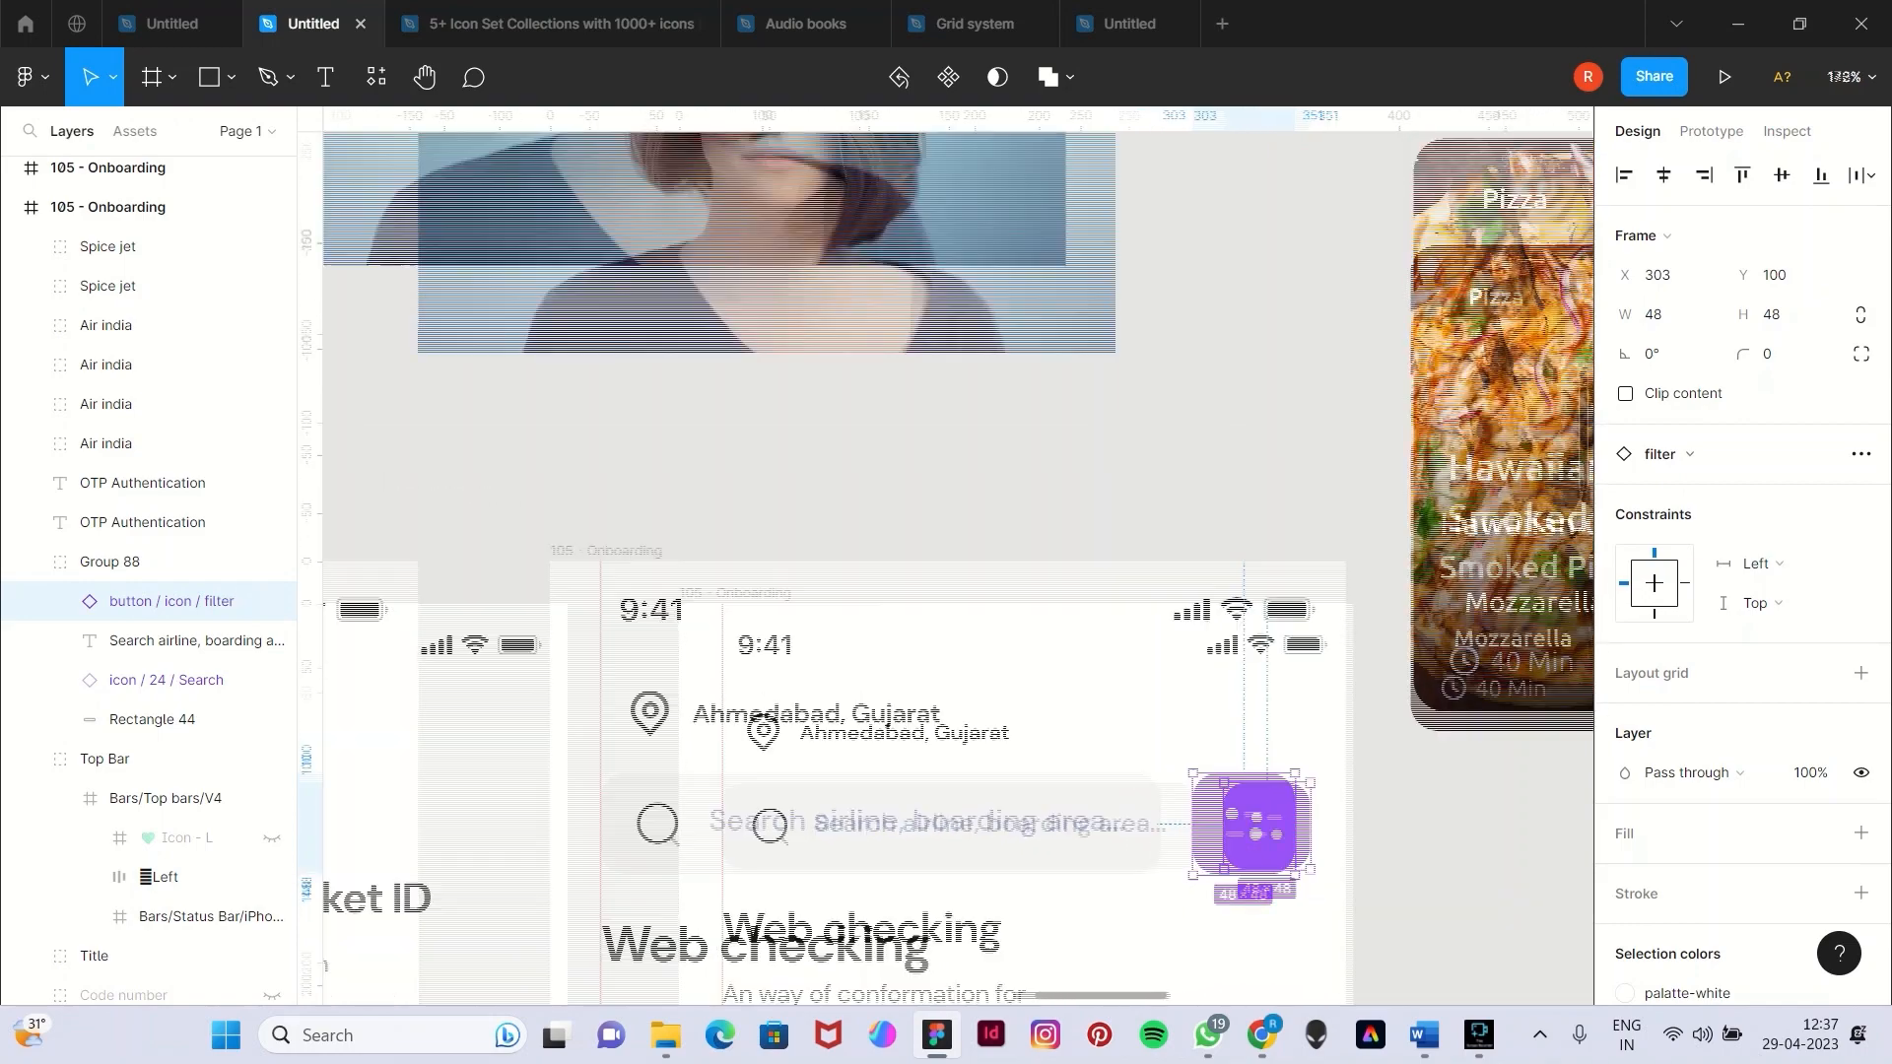
Measure the spacing between the Go air and Air india cards under "Domestic air lines".
scroll(946, 556, down, 8)
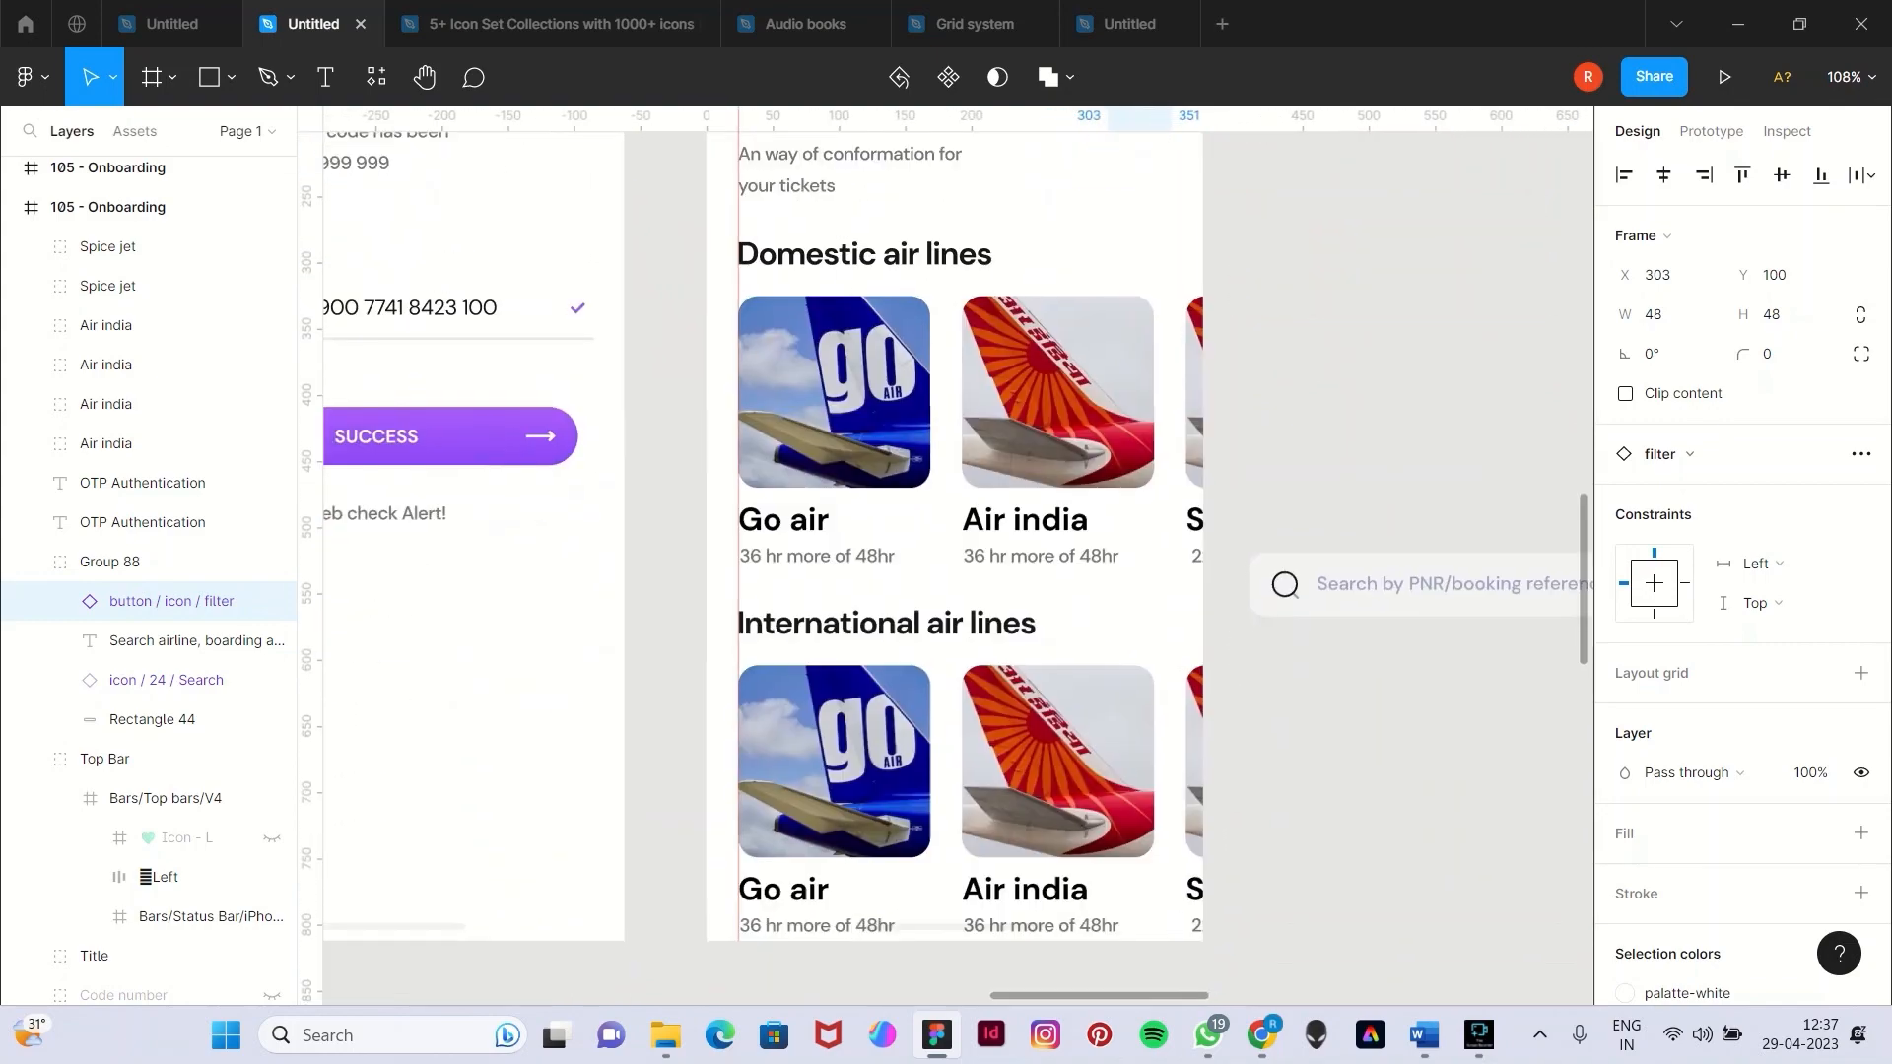
scroll(951, 591, up, 3)
click(951, 663)
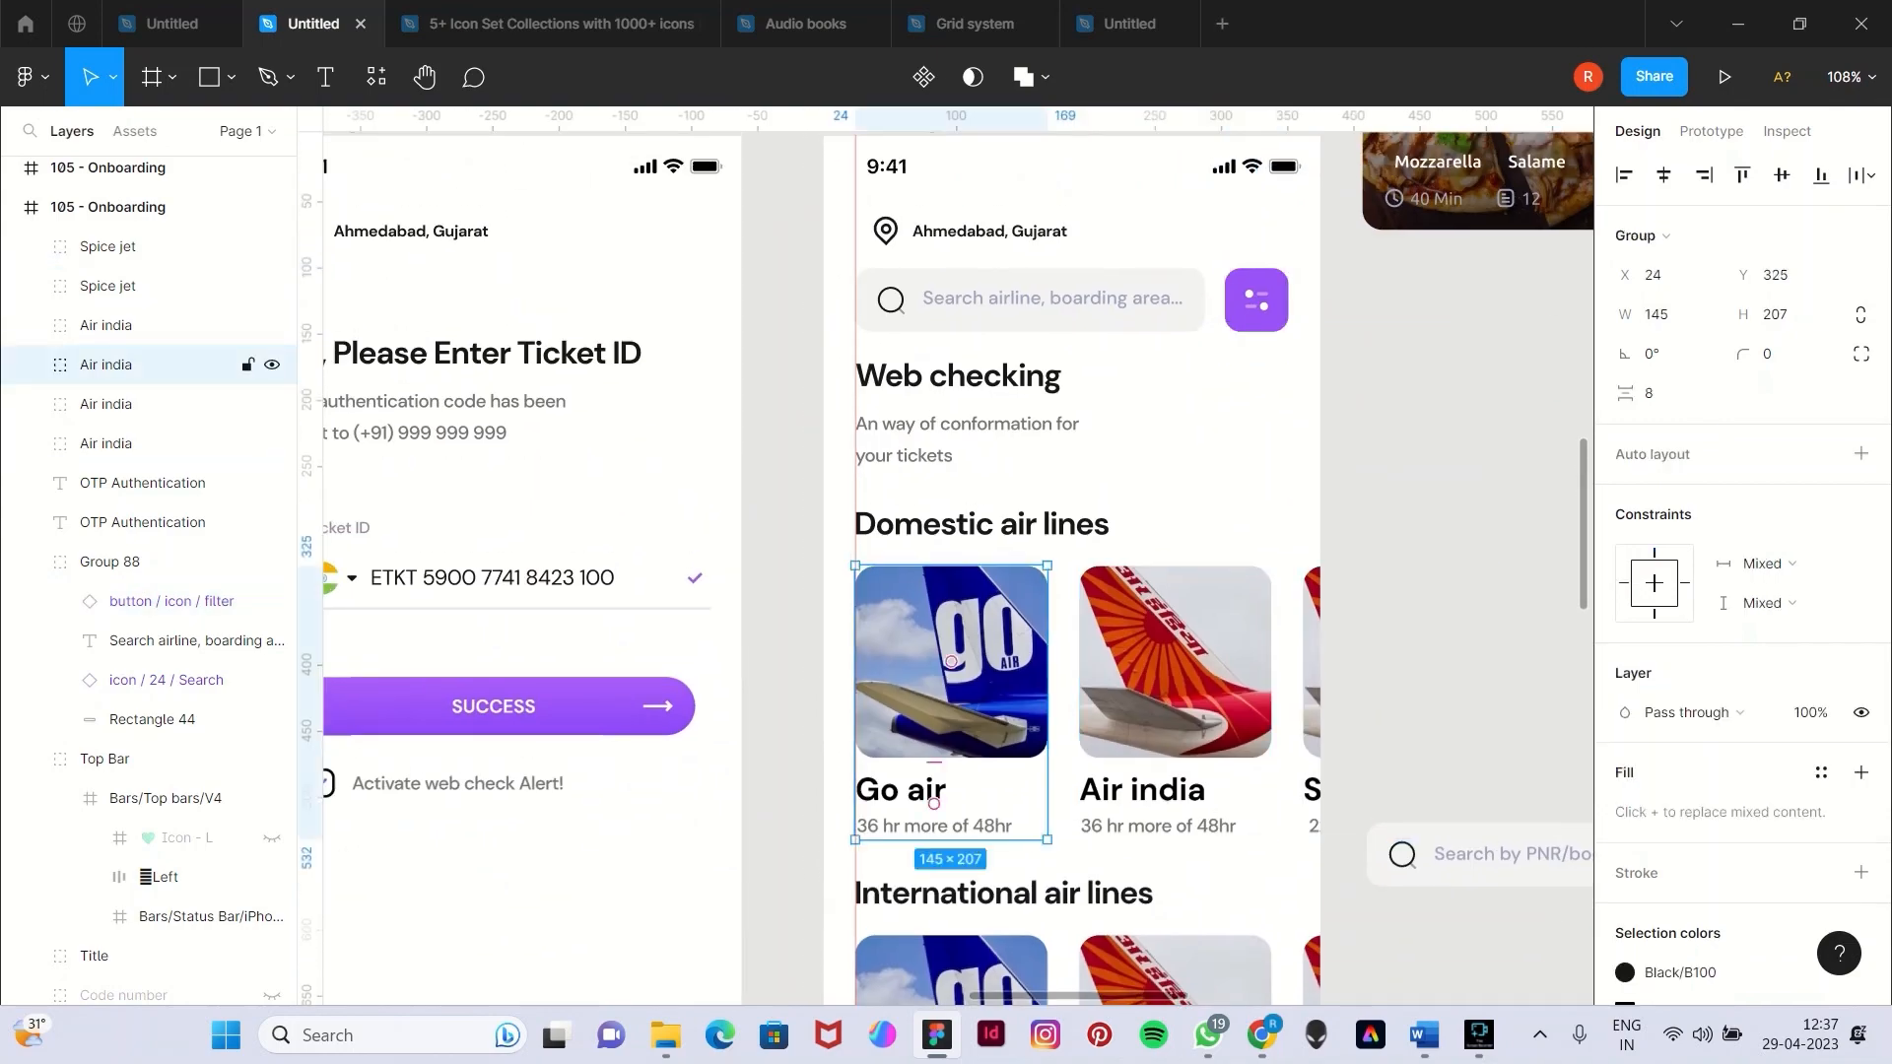
key(alt)
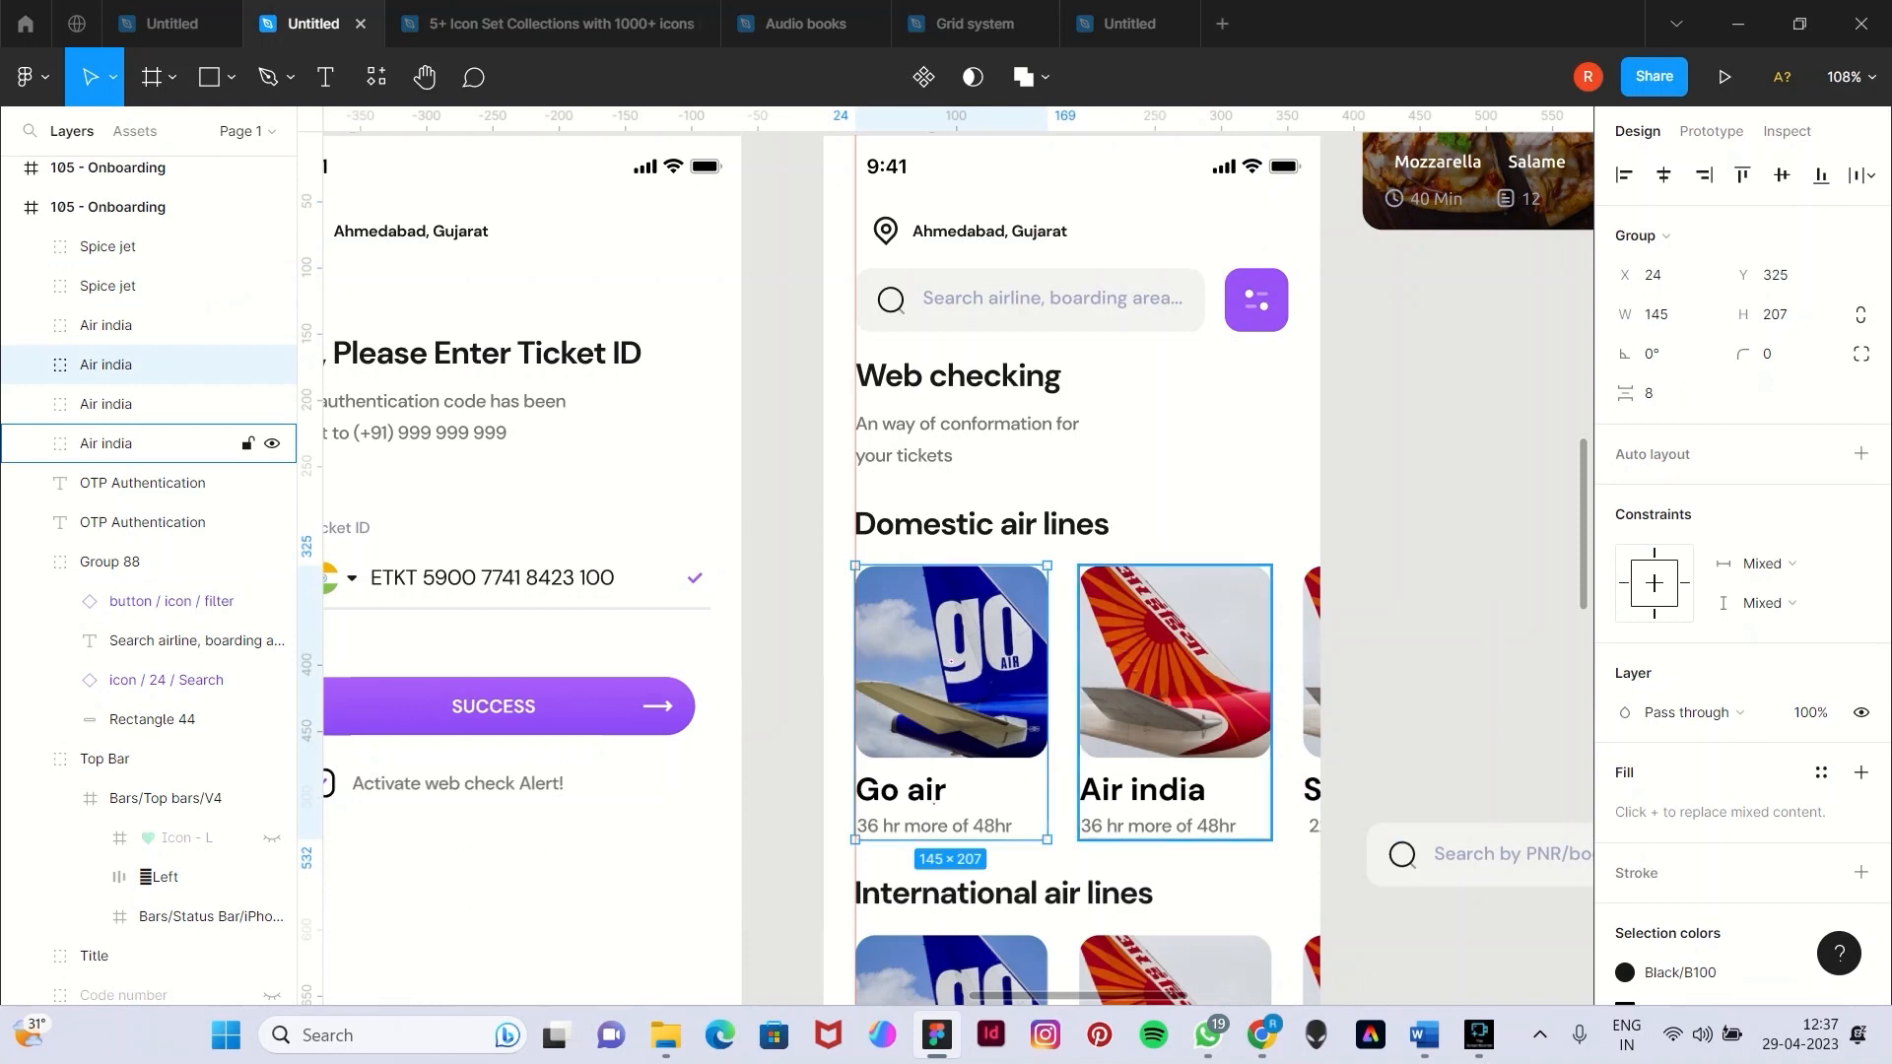
key(alt)
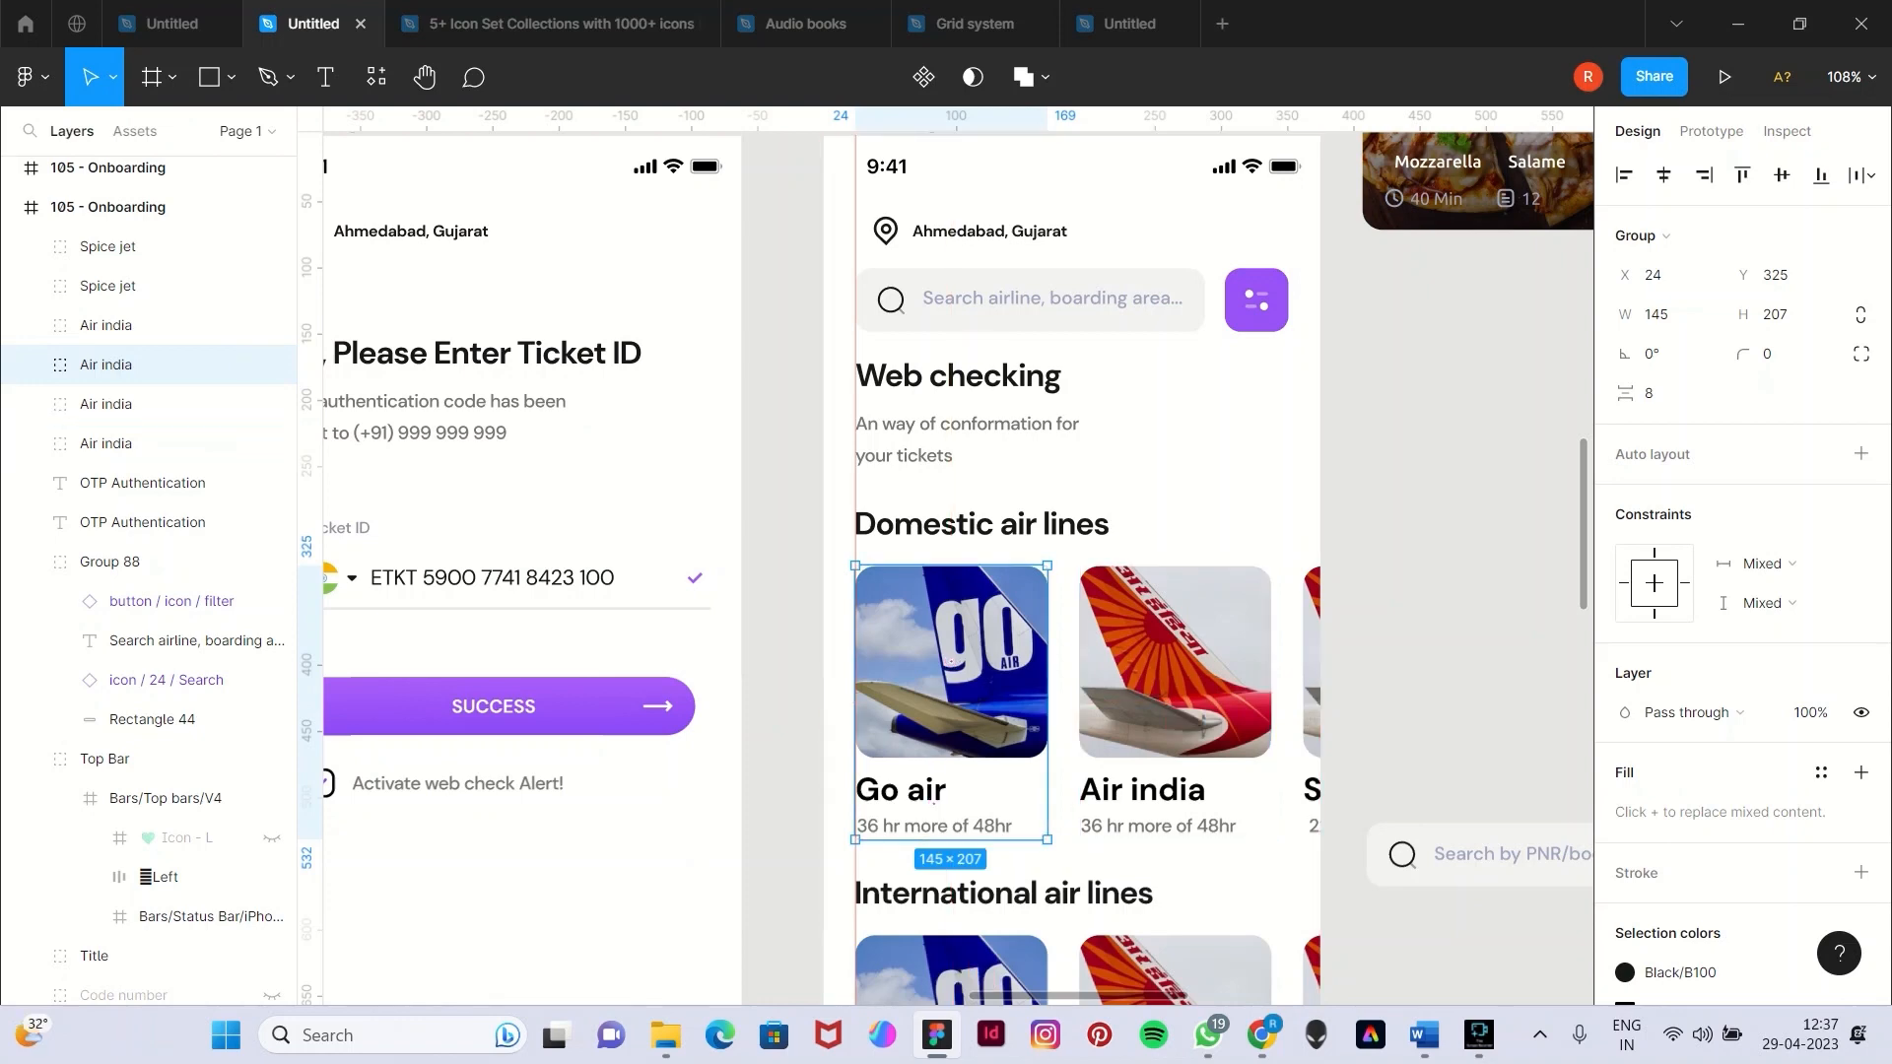
Consult the "Table of 8" multiplication picture above the onboarding screens and return to the airline cards.
scroll(828, 556, up, 7)
scroll(828, 556, left, 3)
scroll(955, 556, left, 6)
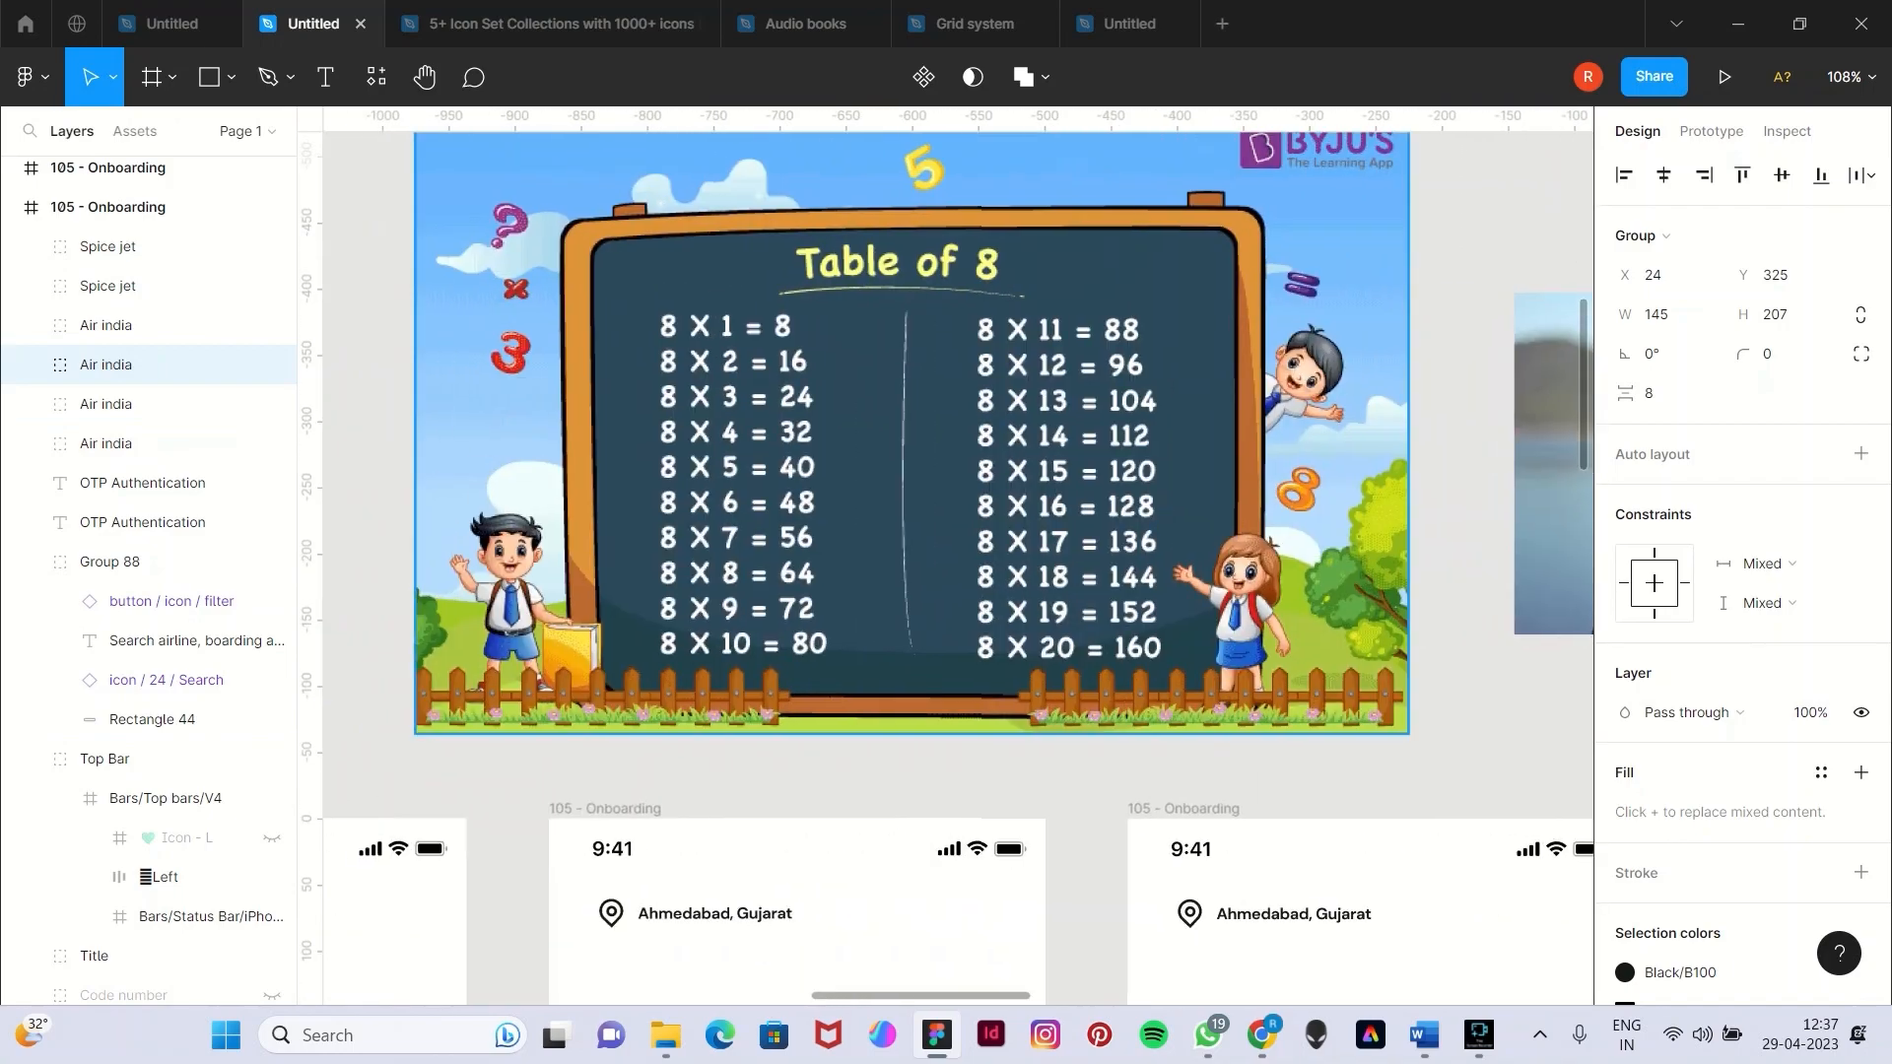
scroll(955, 556, down, 6)
scroll(955, 555, right, 2)
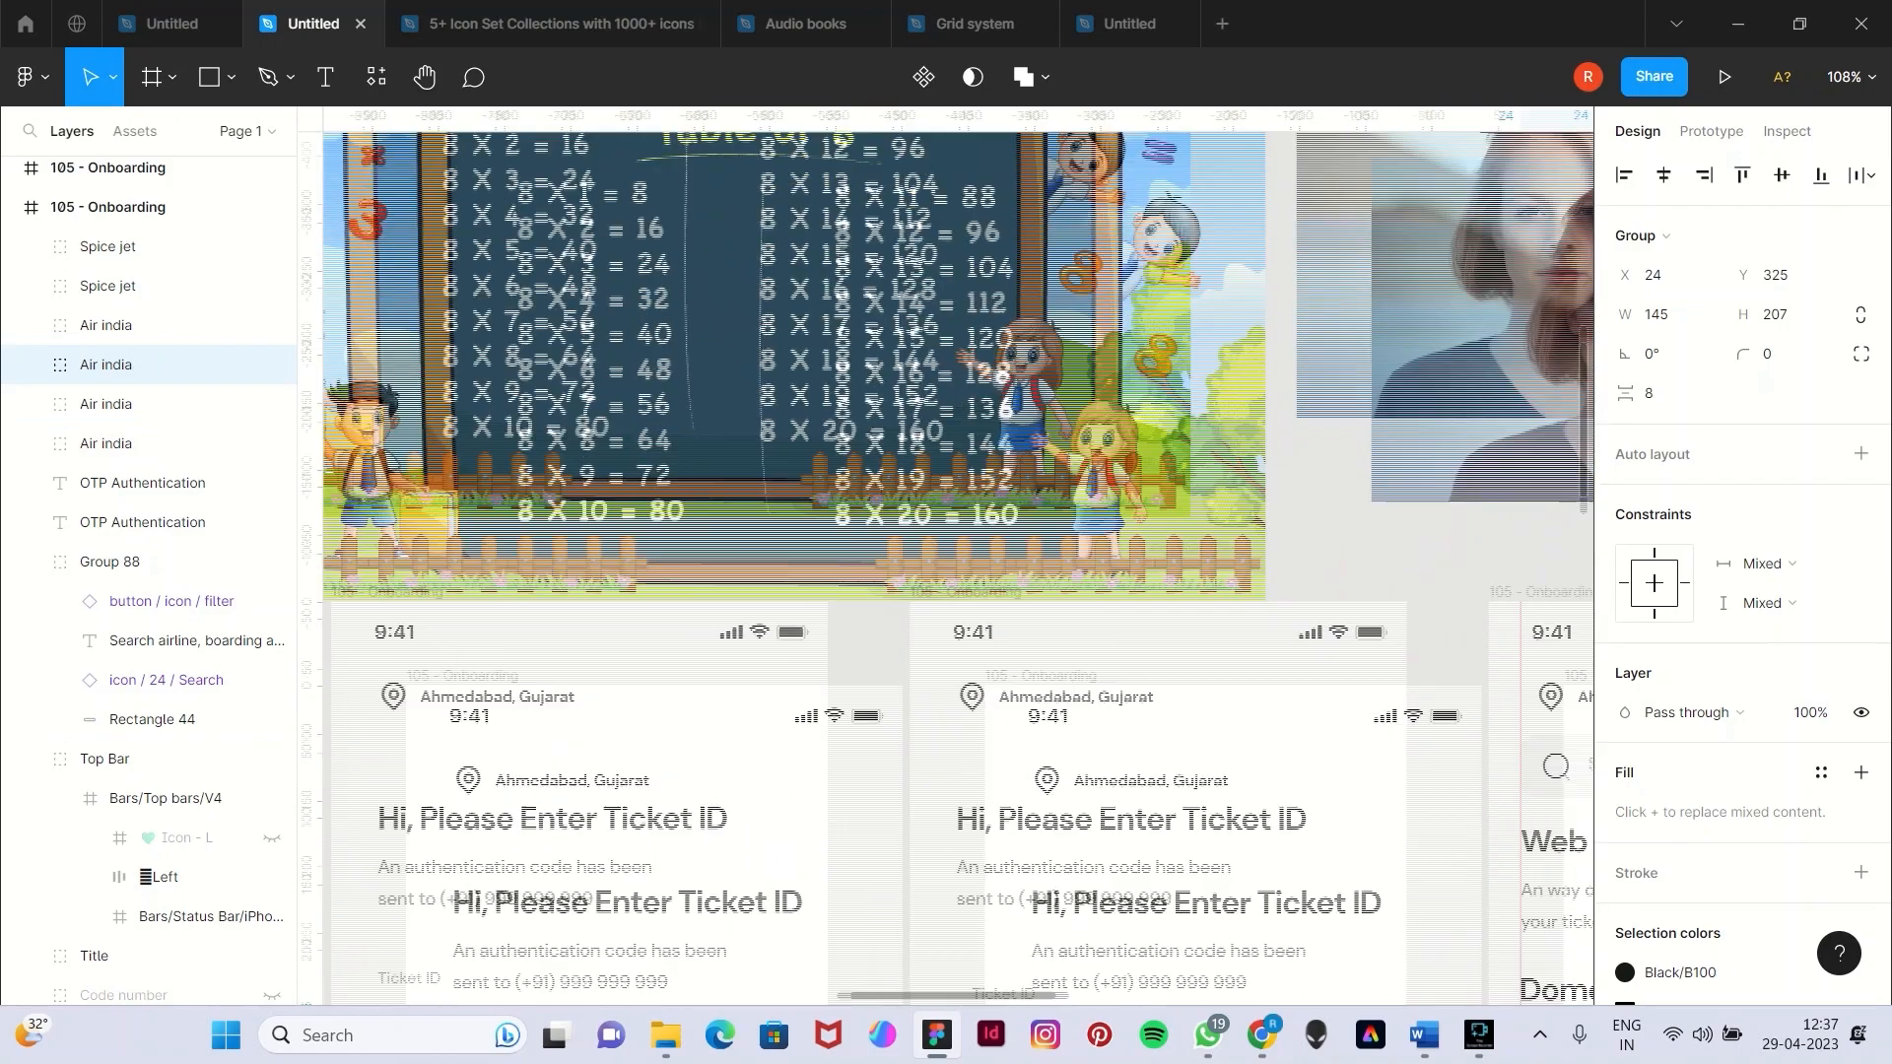
scroll(1084, 473, down, 5)
scroll(1084, 474, right, 6)
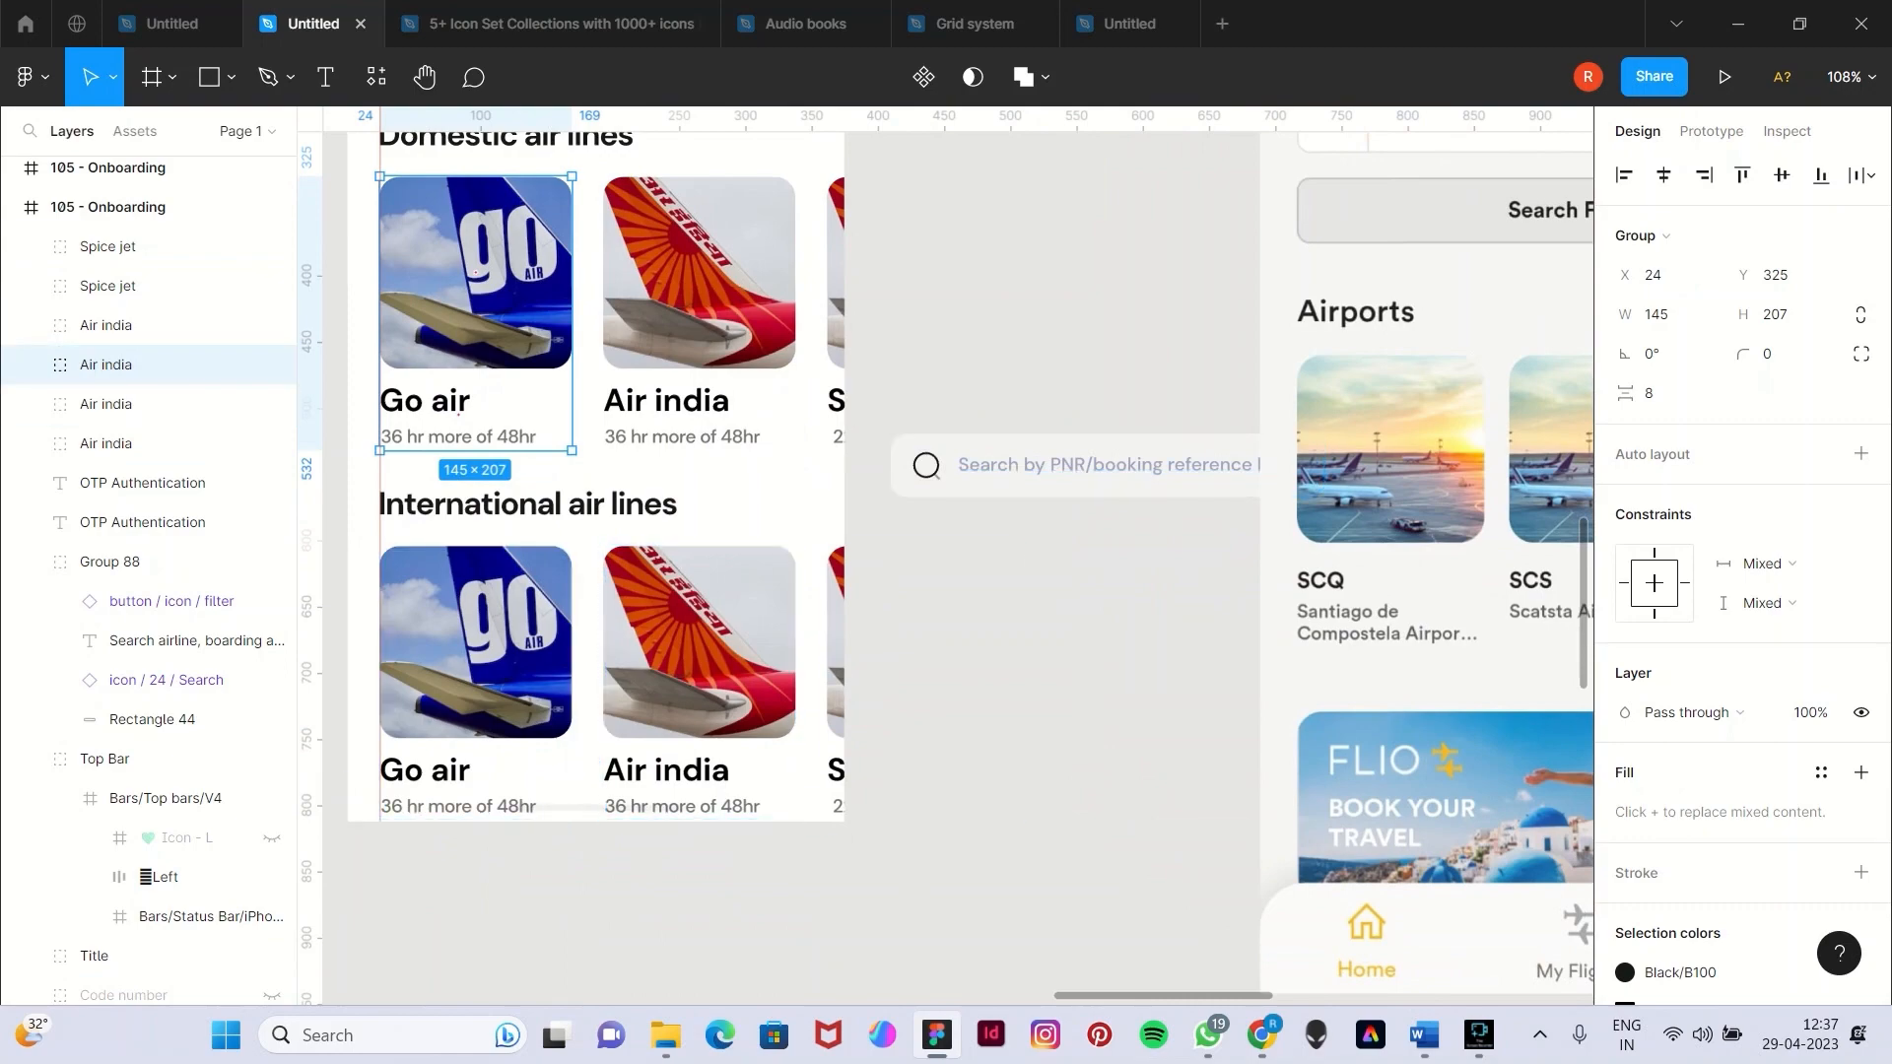
Inspect the font sizes of the "International air lines" heading and the "36 hr more of 48hr" caption under Air india.
scroll(475, 272, up, 3)
scroll(475, 272, left, 2)
click(717, 793)
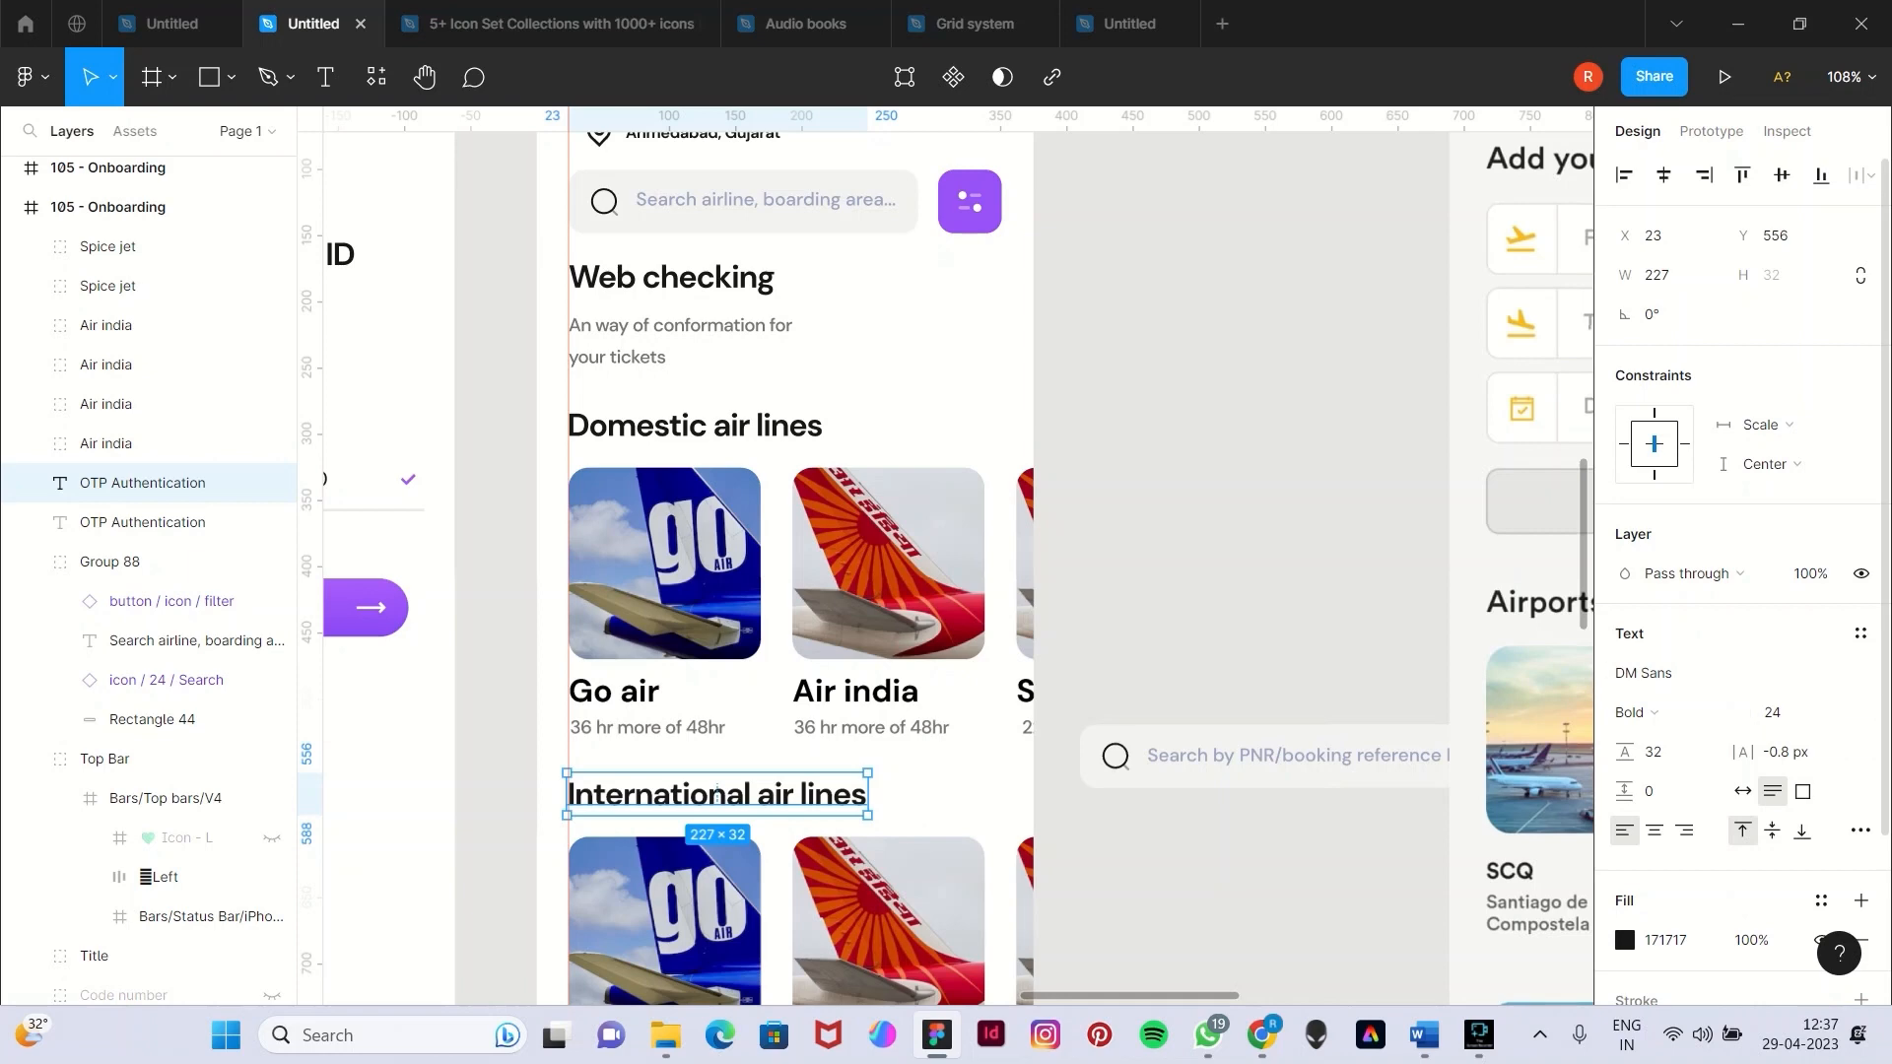
click(857, 706)
click(856, 708)
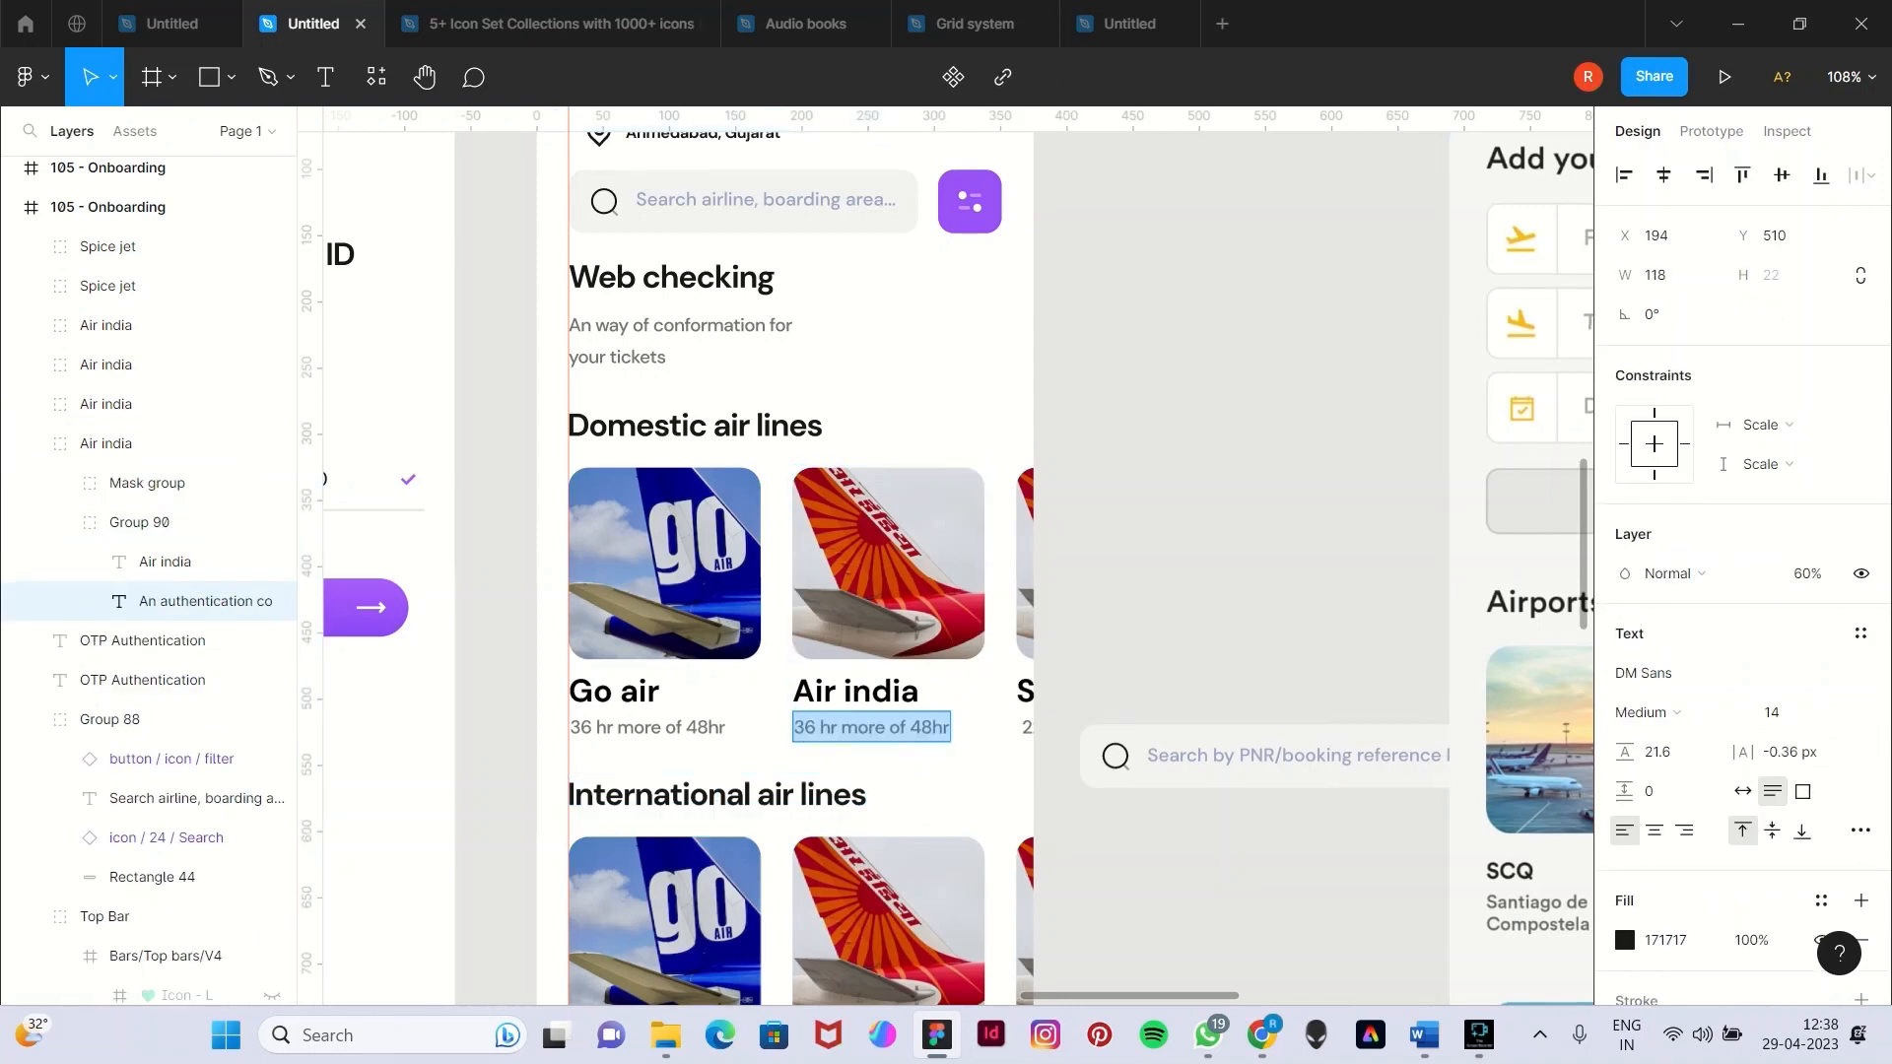
click(1774, 713)
key(Escape)
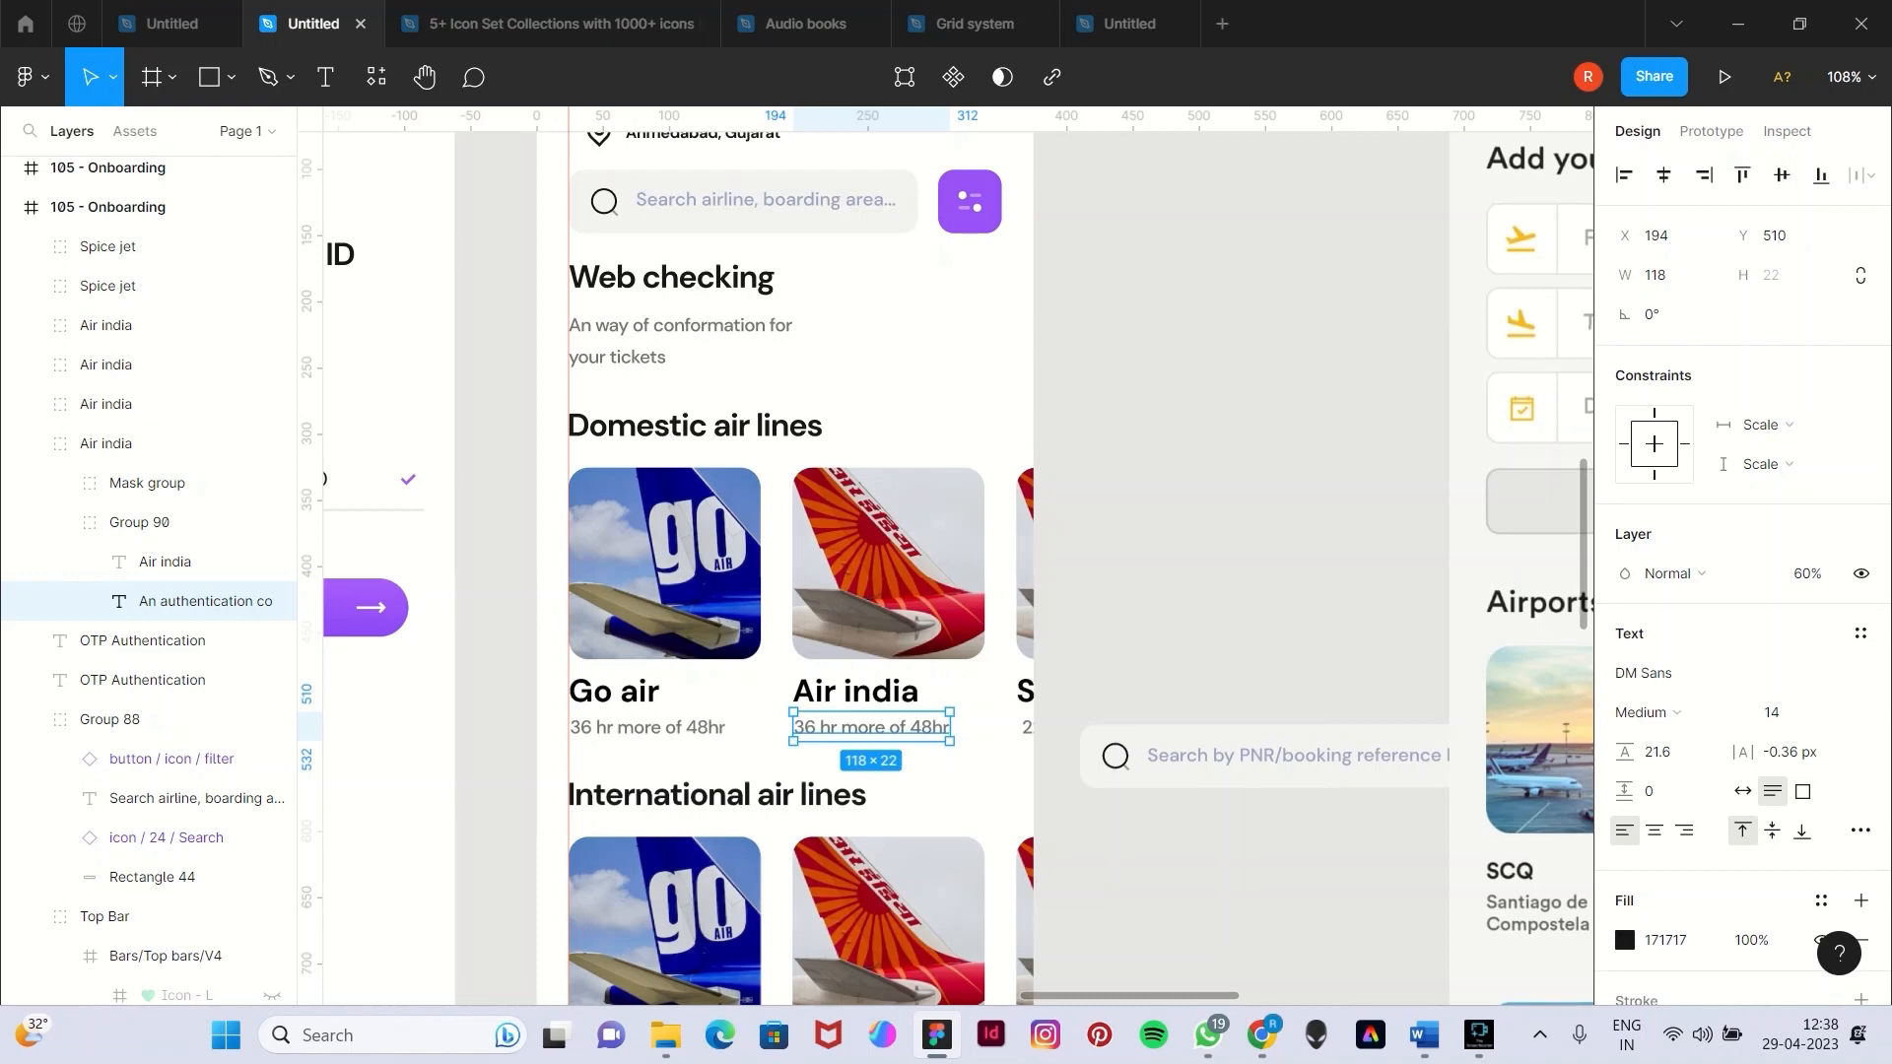
key(Escape)
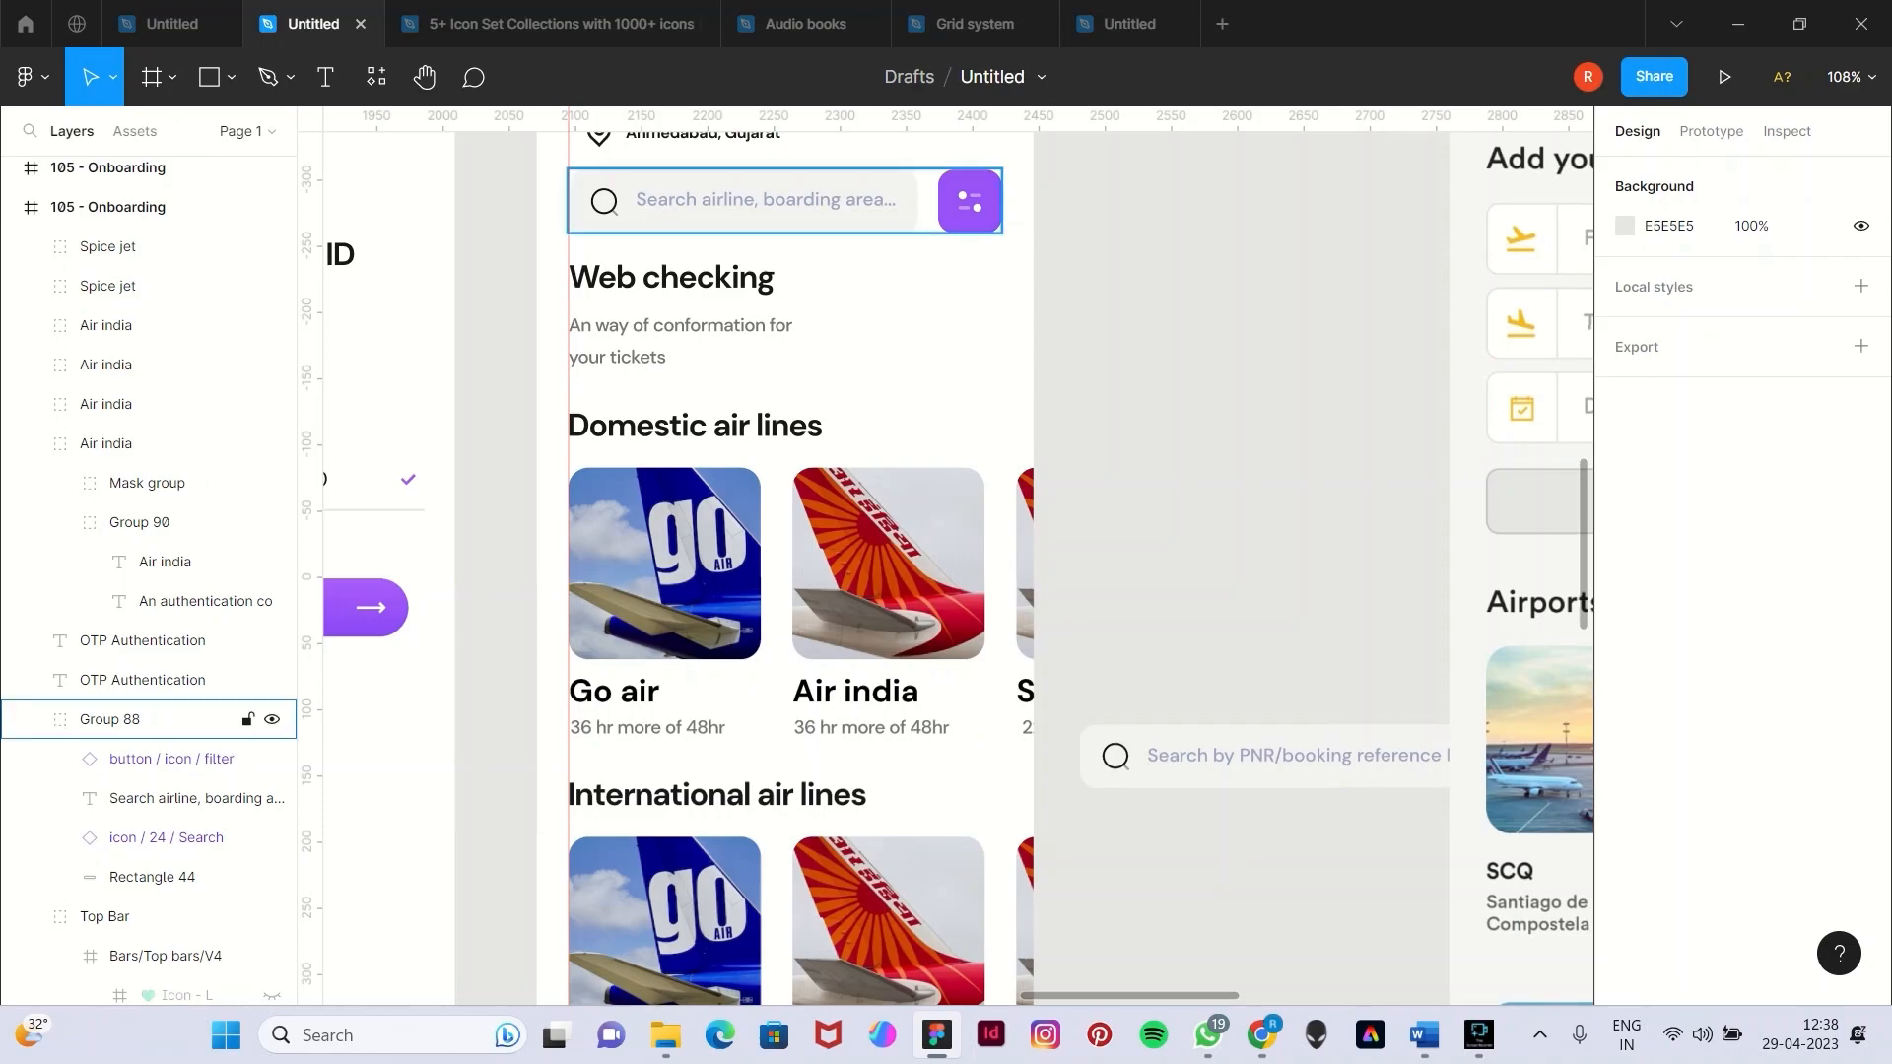
Inspect the size of the "Web checking" title group and look over the neighbouring "Hi, Please Enter Ticket ID" onboarding screens.
click(724, 340)
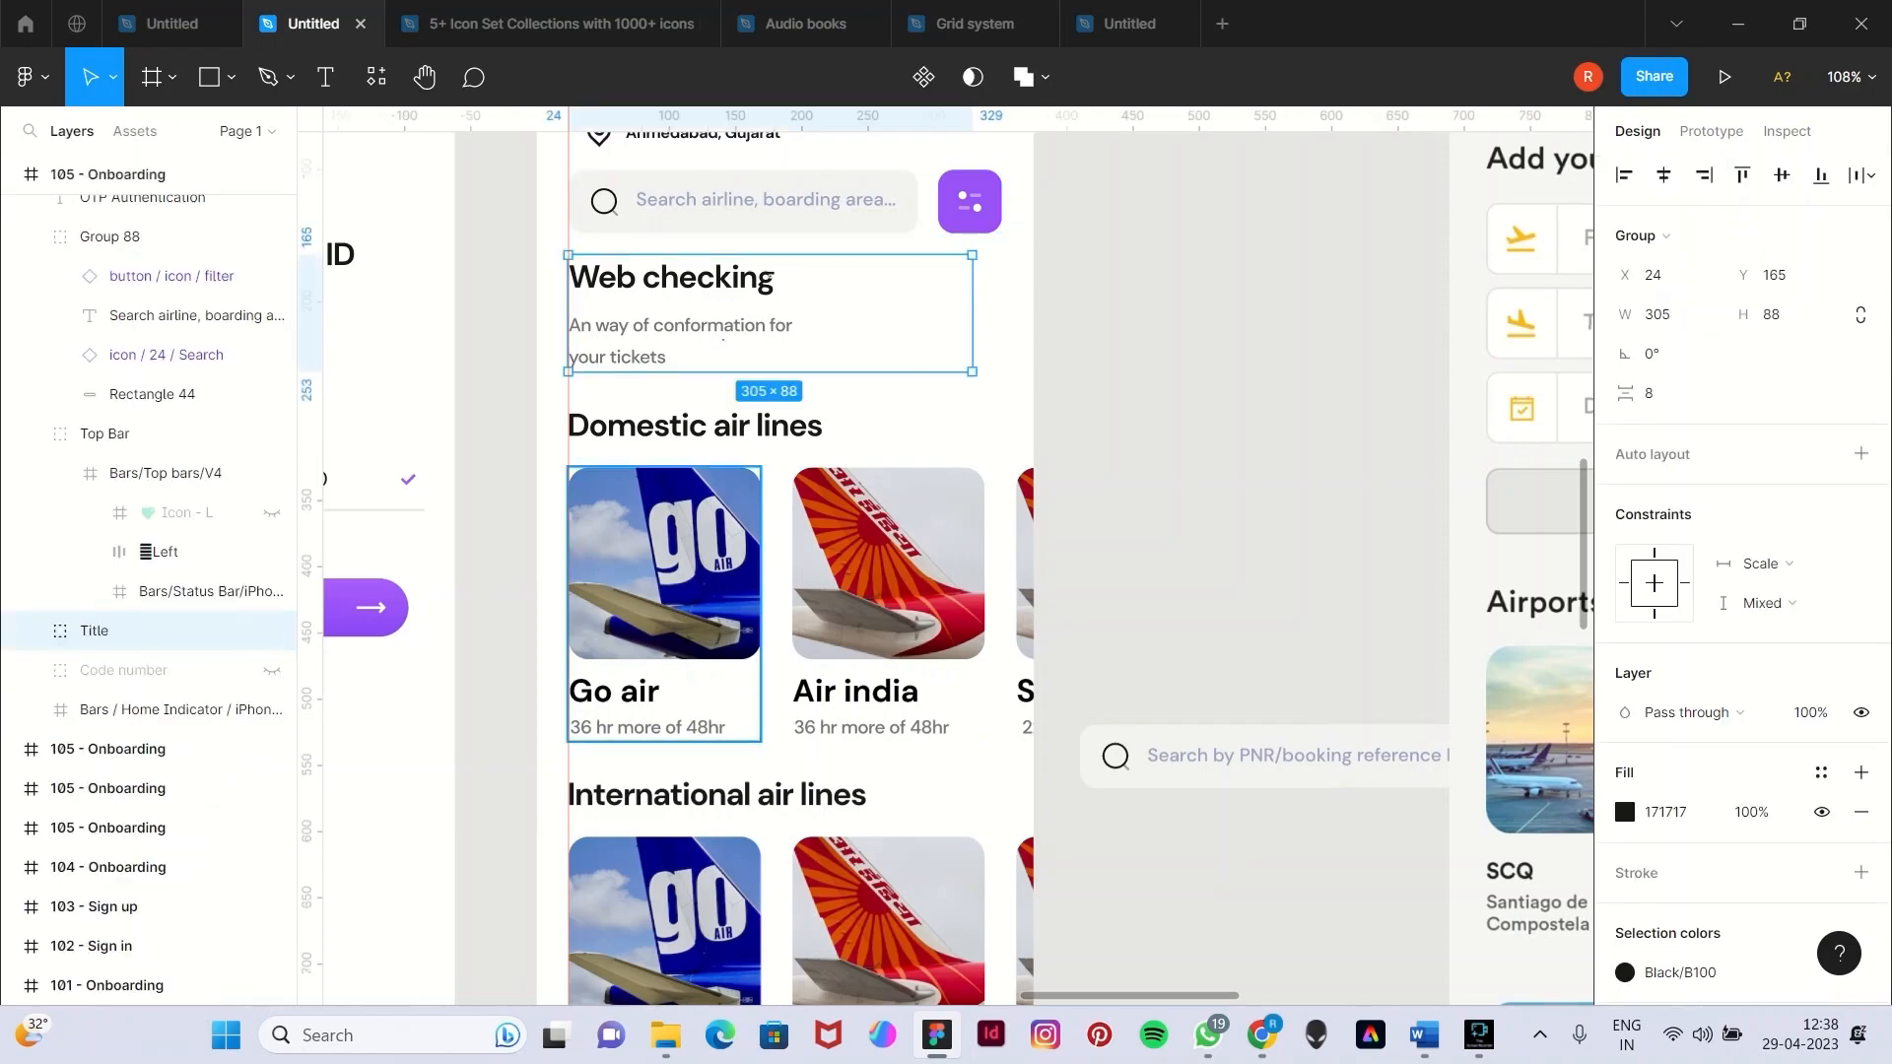
scroll(724, 339, down, 5)
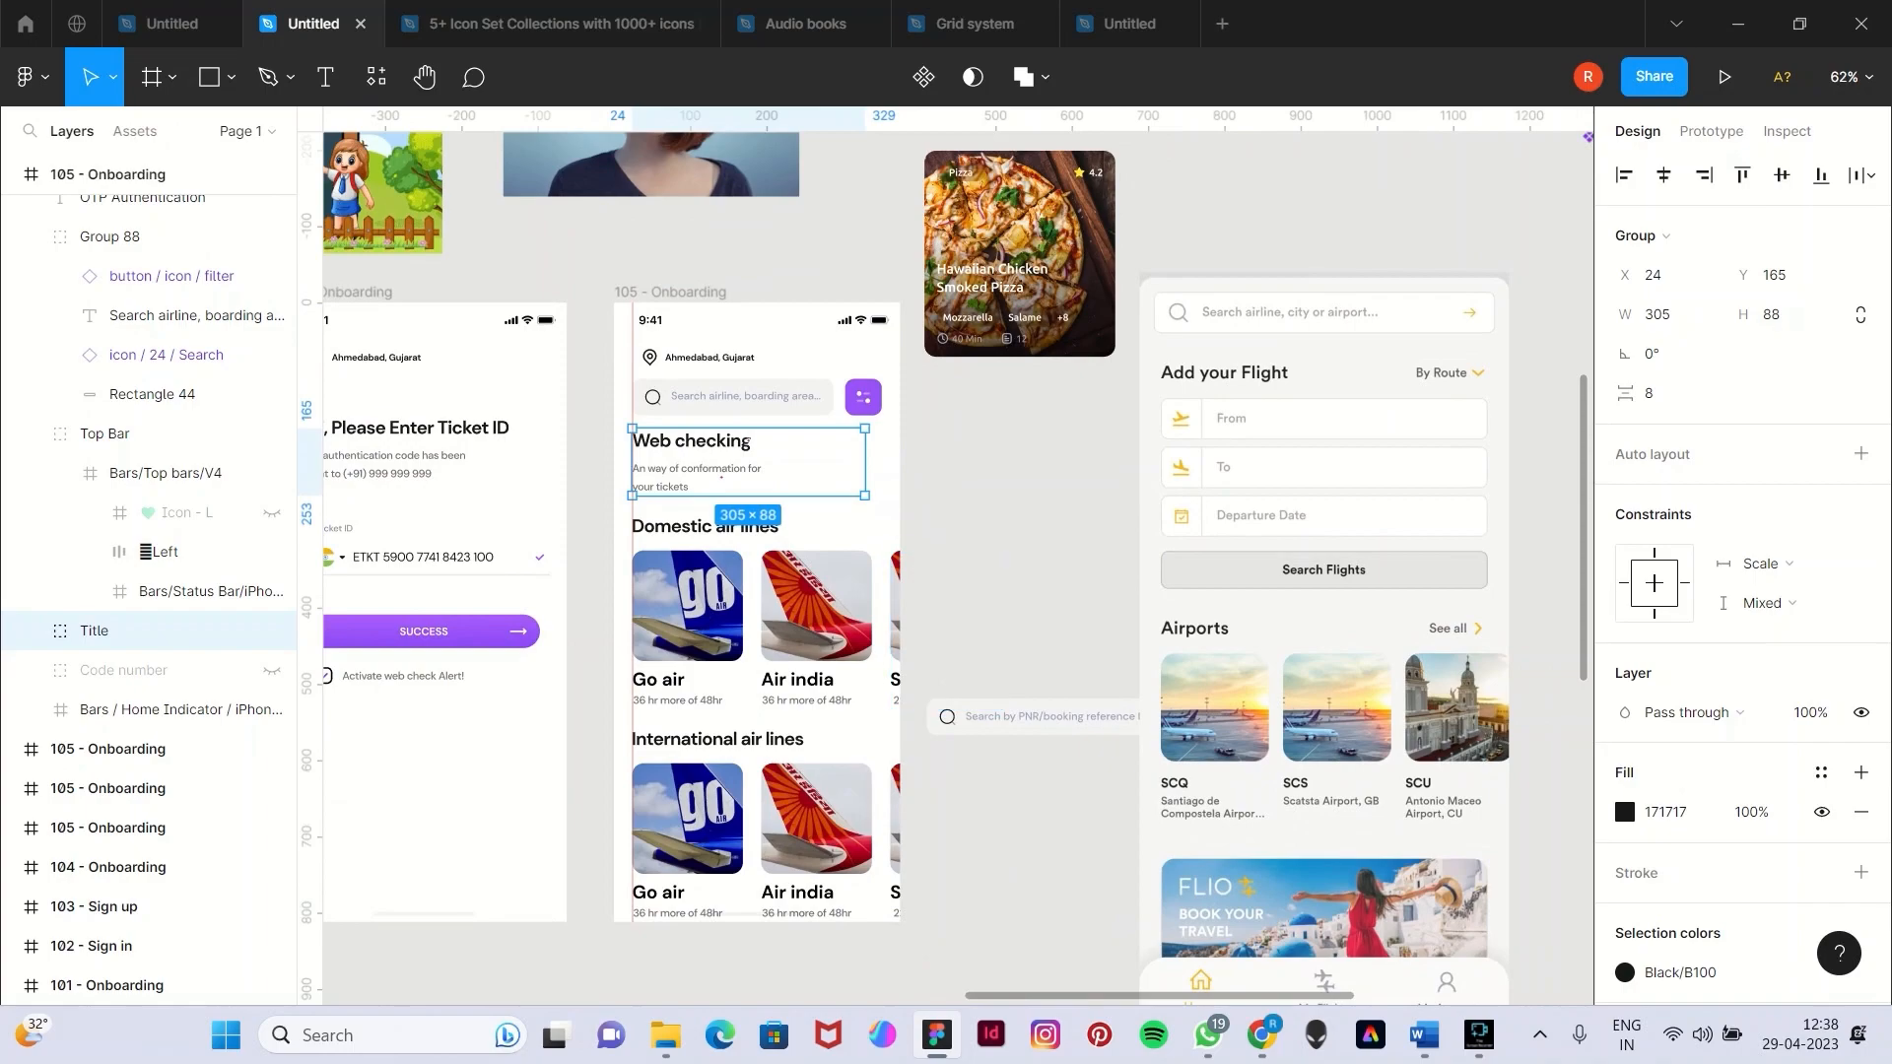
scroll(797, 574, left, 6)
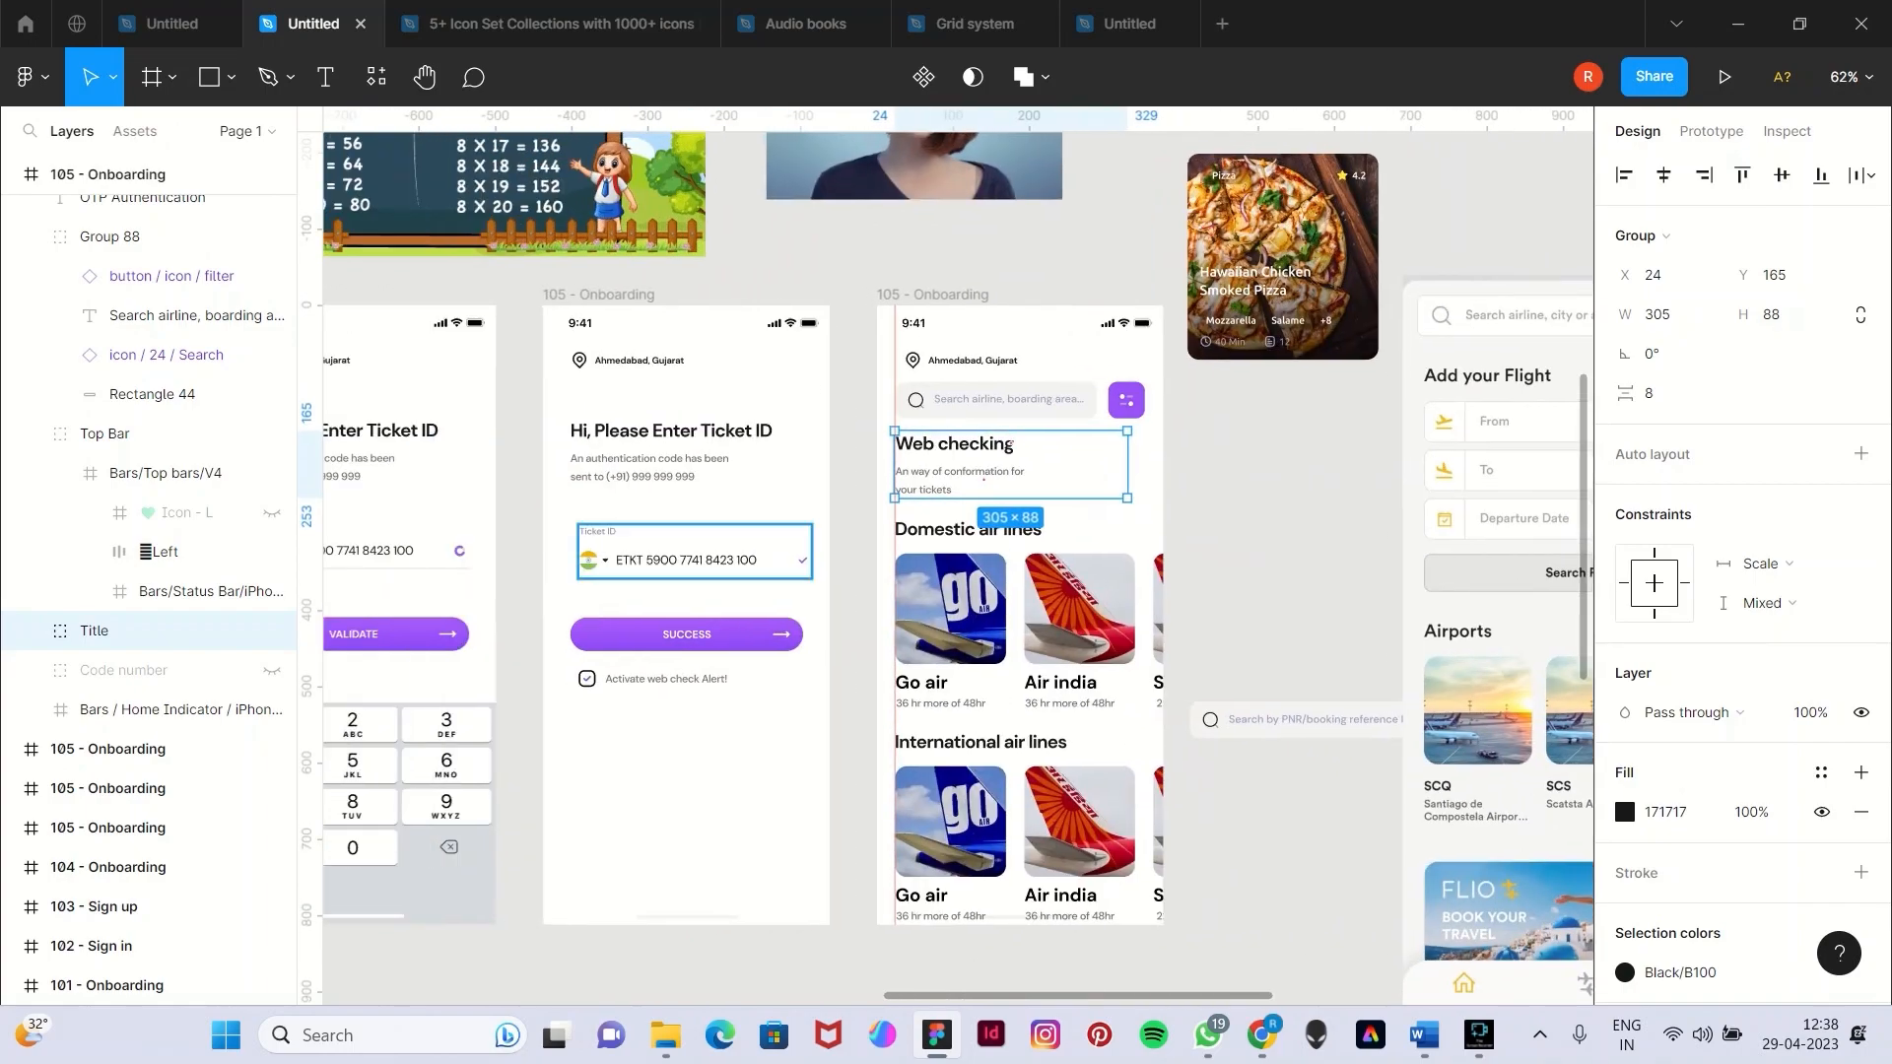
scroll(947, 569, left, 1)
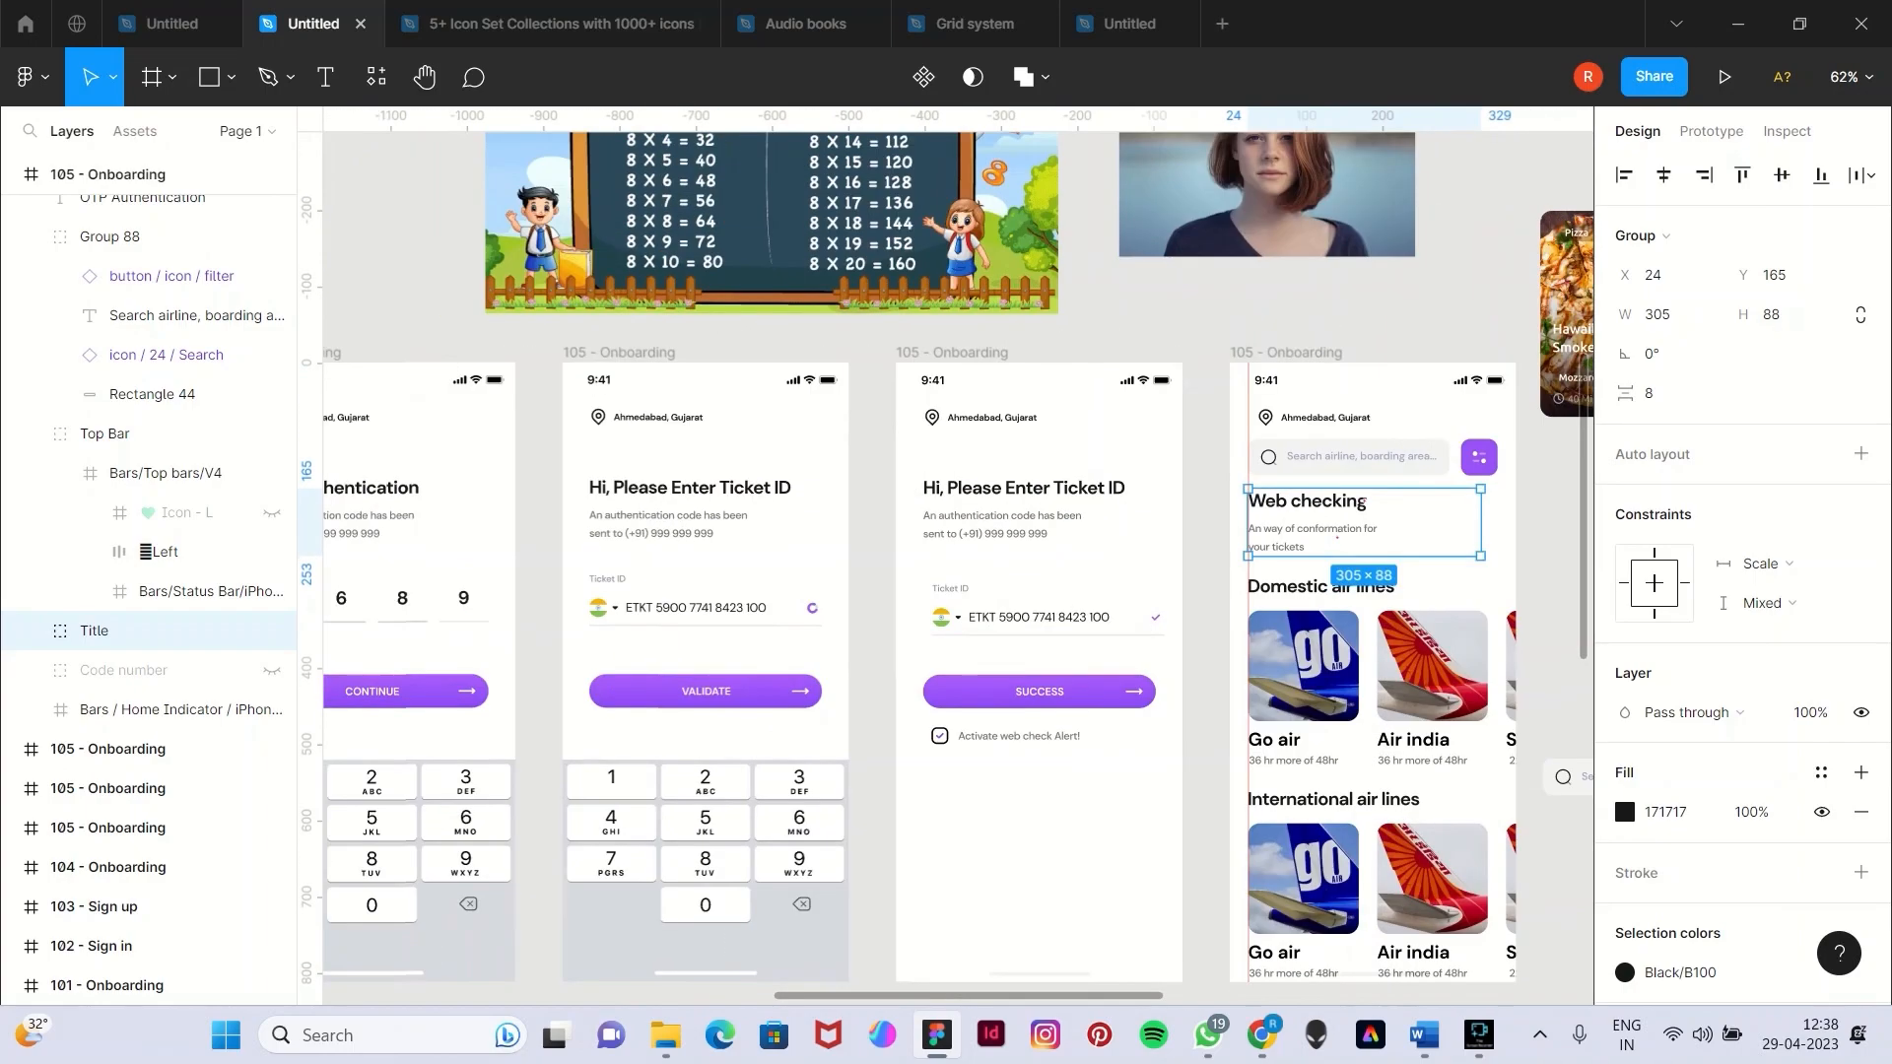
scroll(946, 690, right, 1)
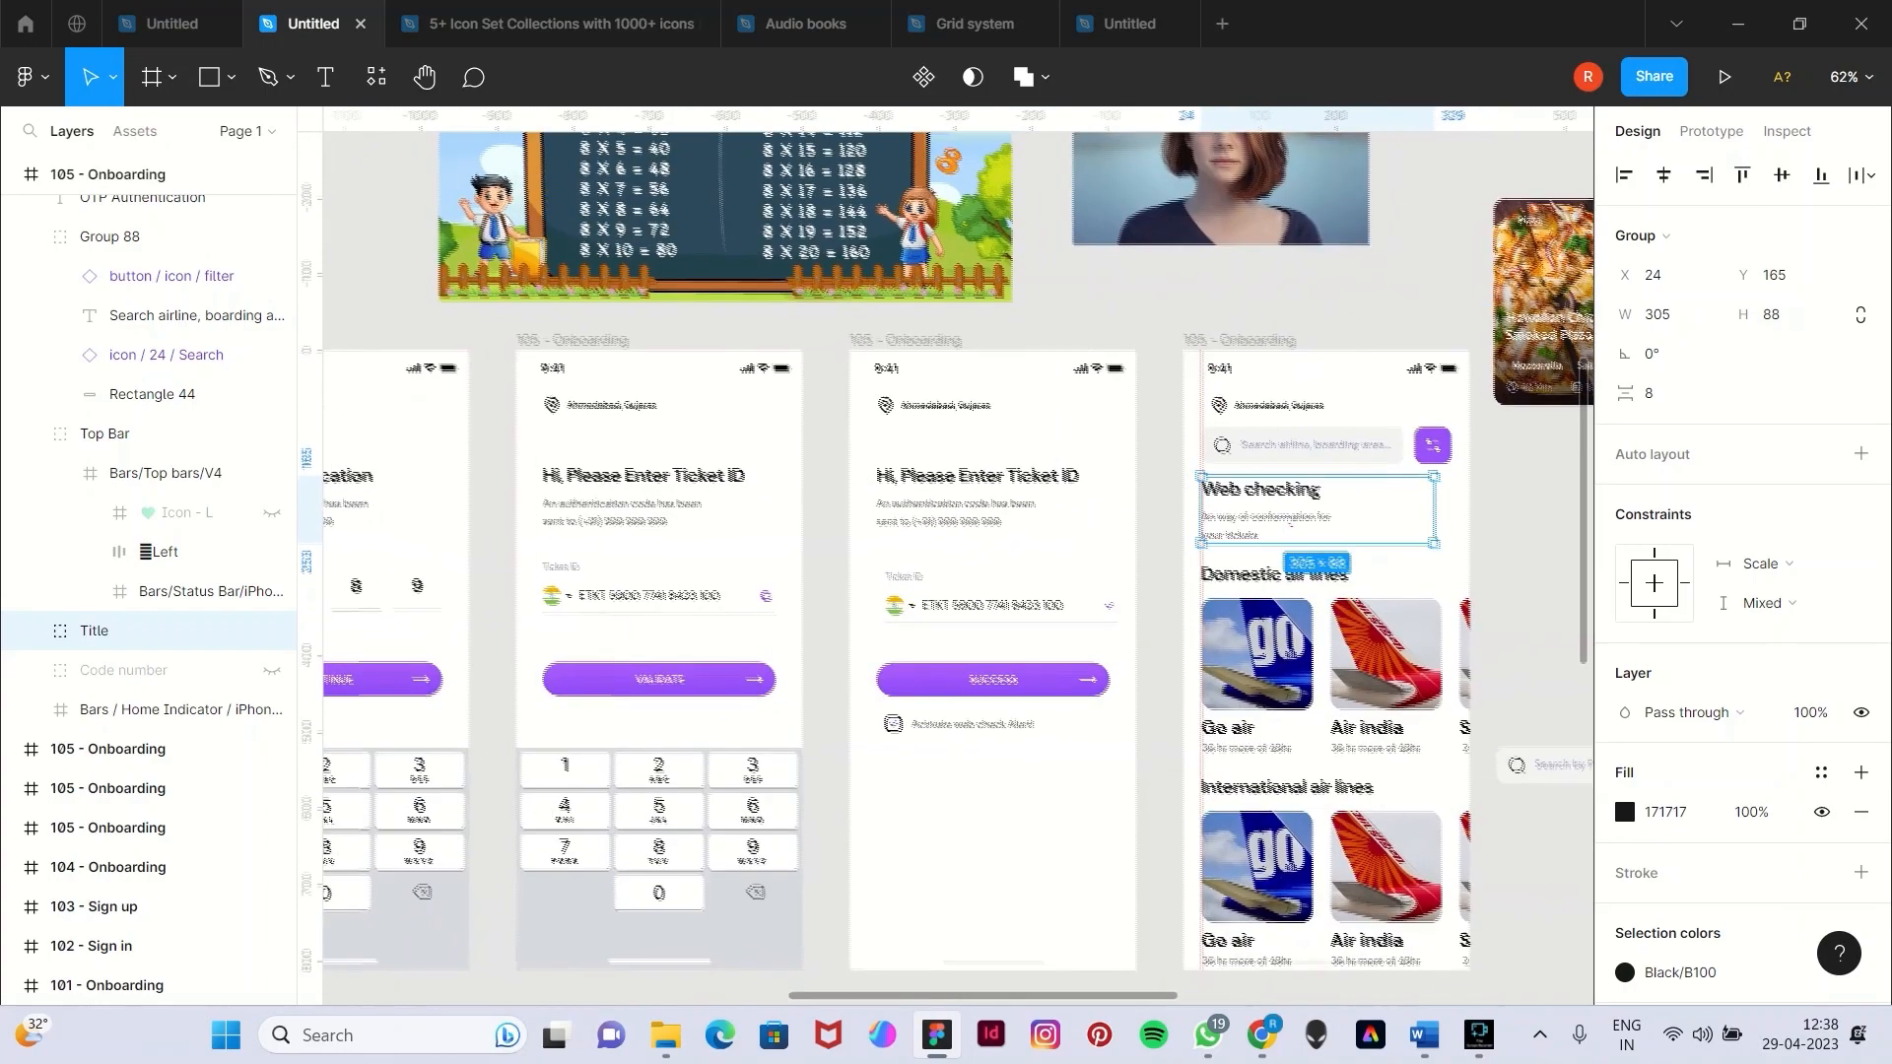
scroll(947, 552, left, 2)
scroll(946, 552, down, 1)
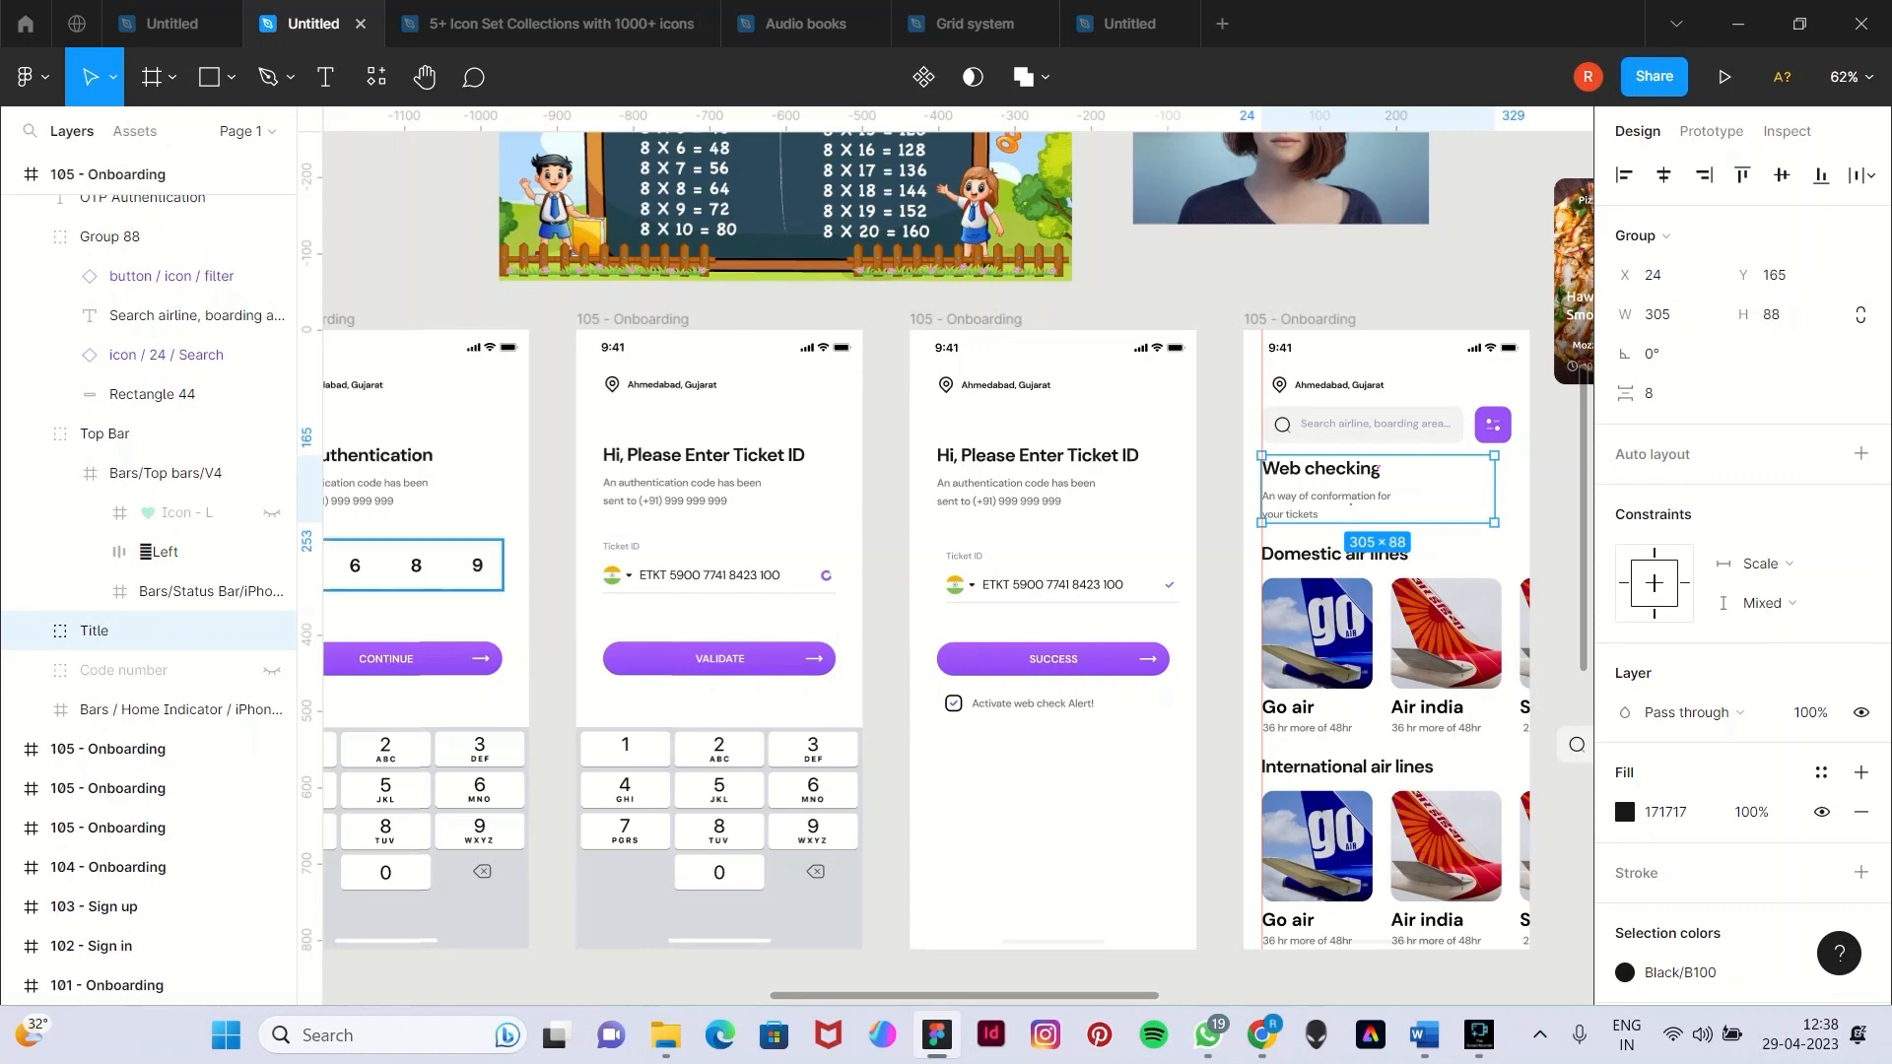
Check the frame dimensions of the airline list, ticket ID and authentication onboarding screens.
click(1300, 320)
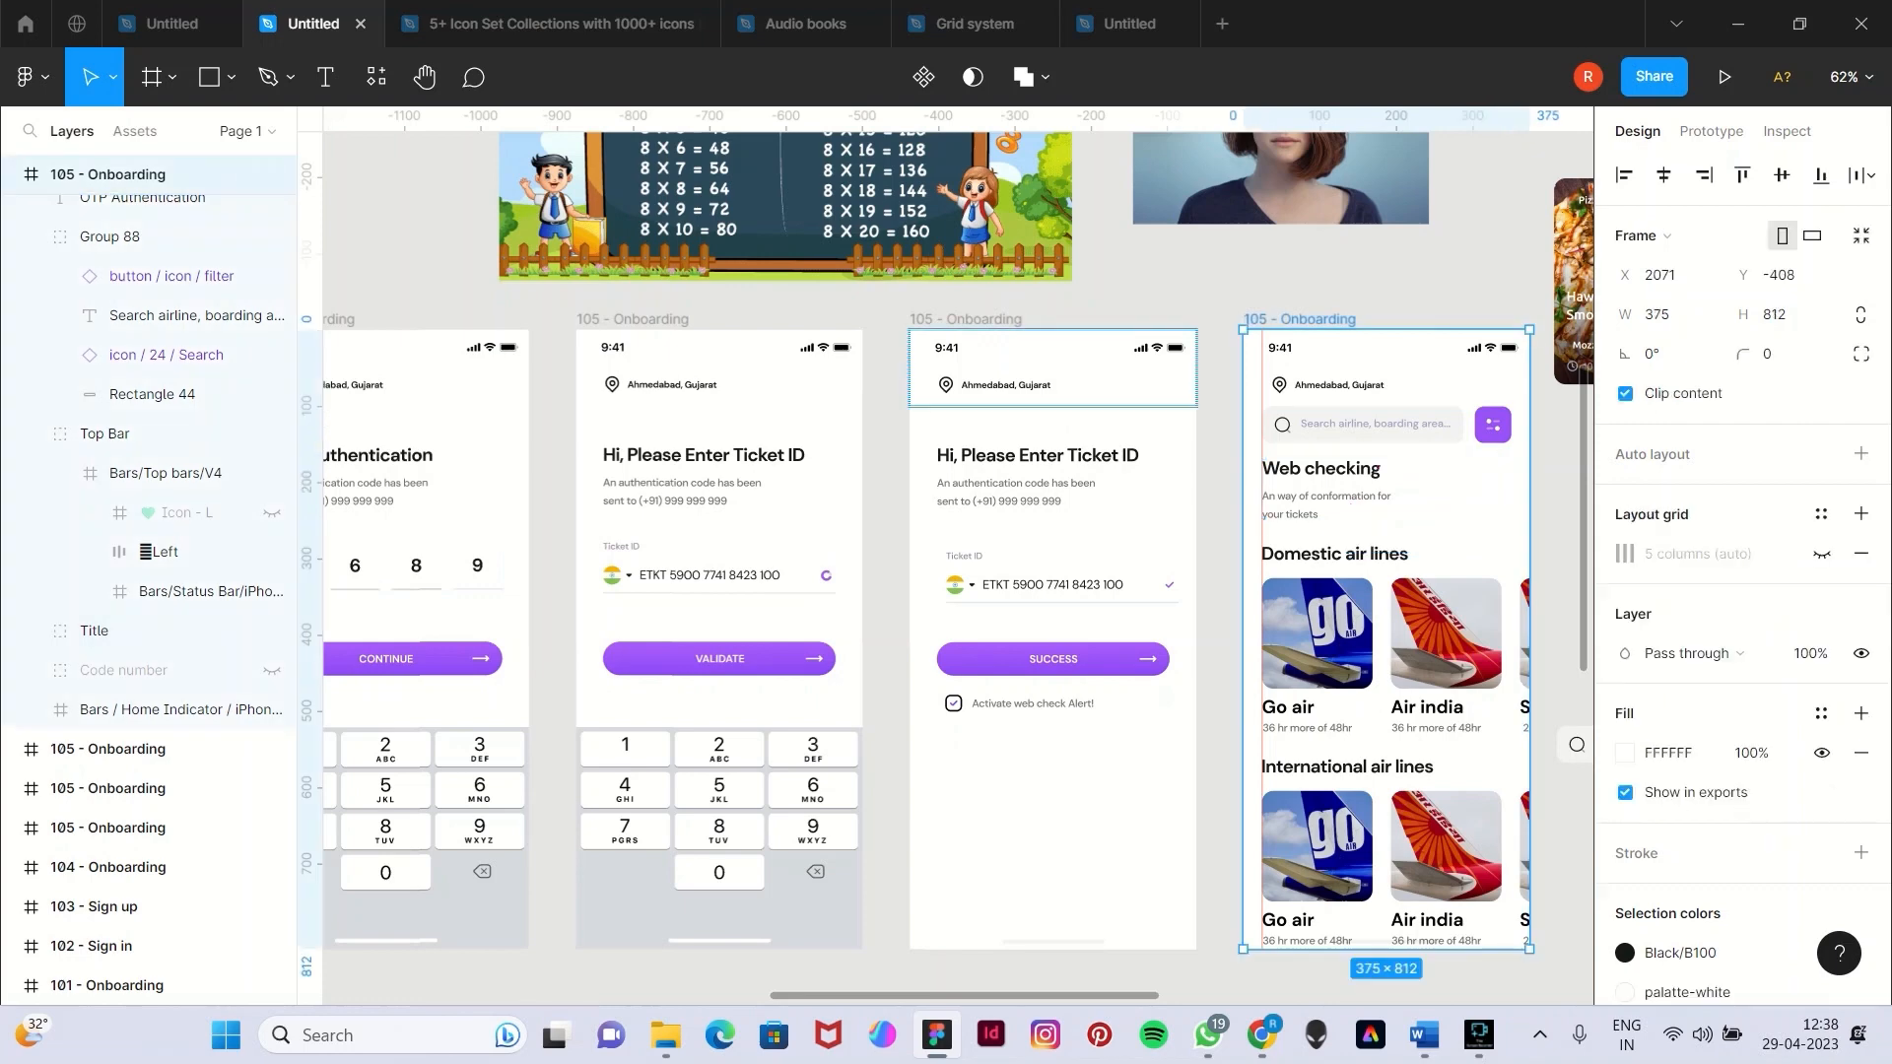
click(1046, 362)
click(632, 320)
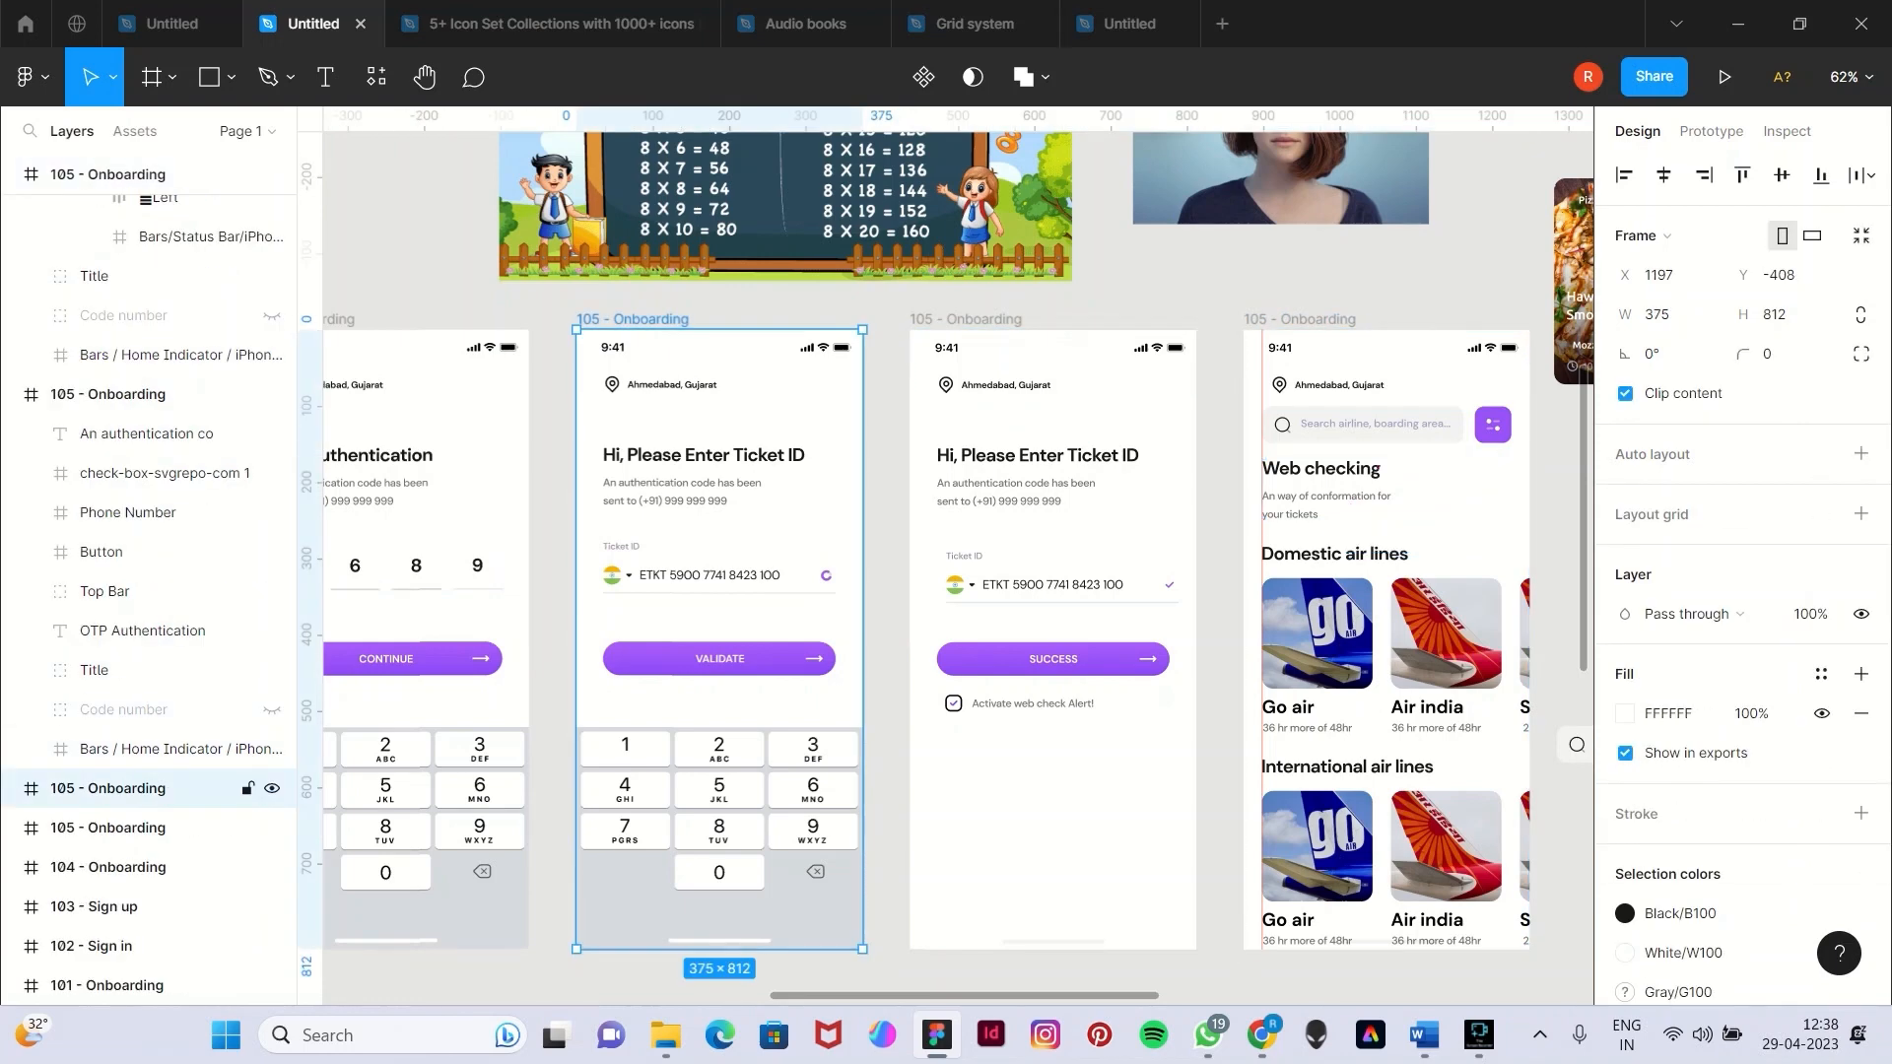
click(341, 320)
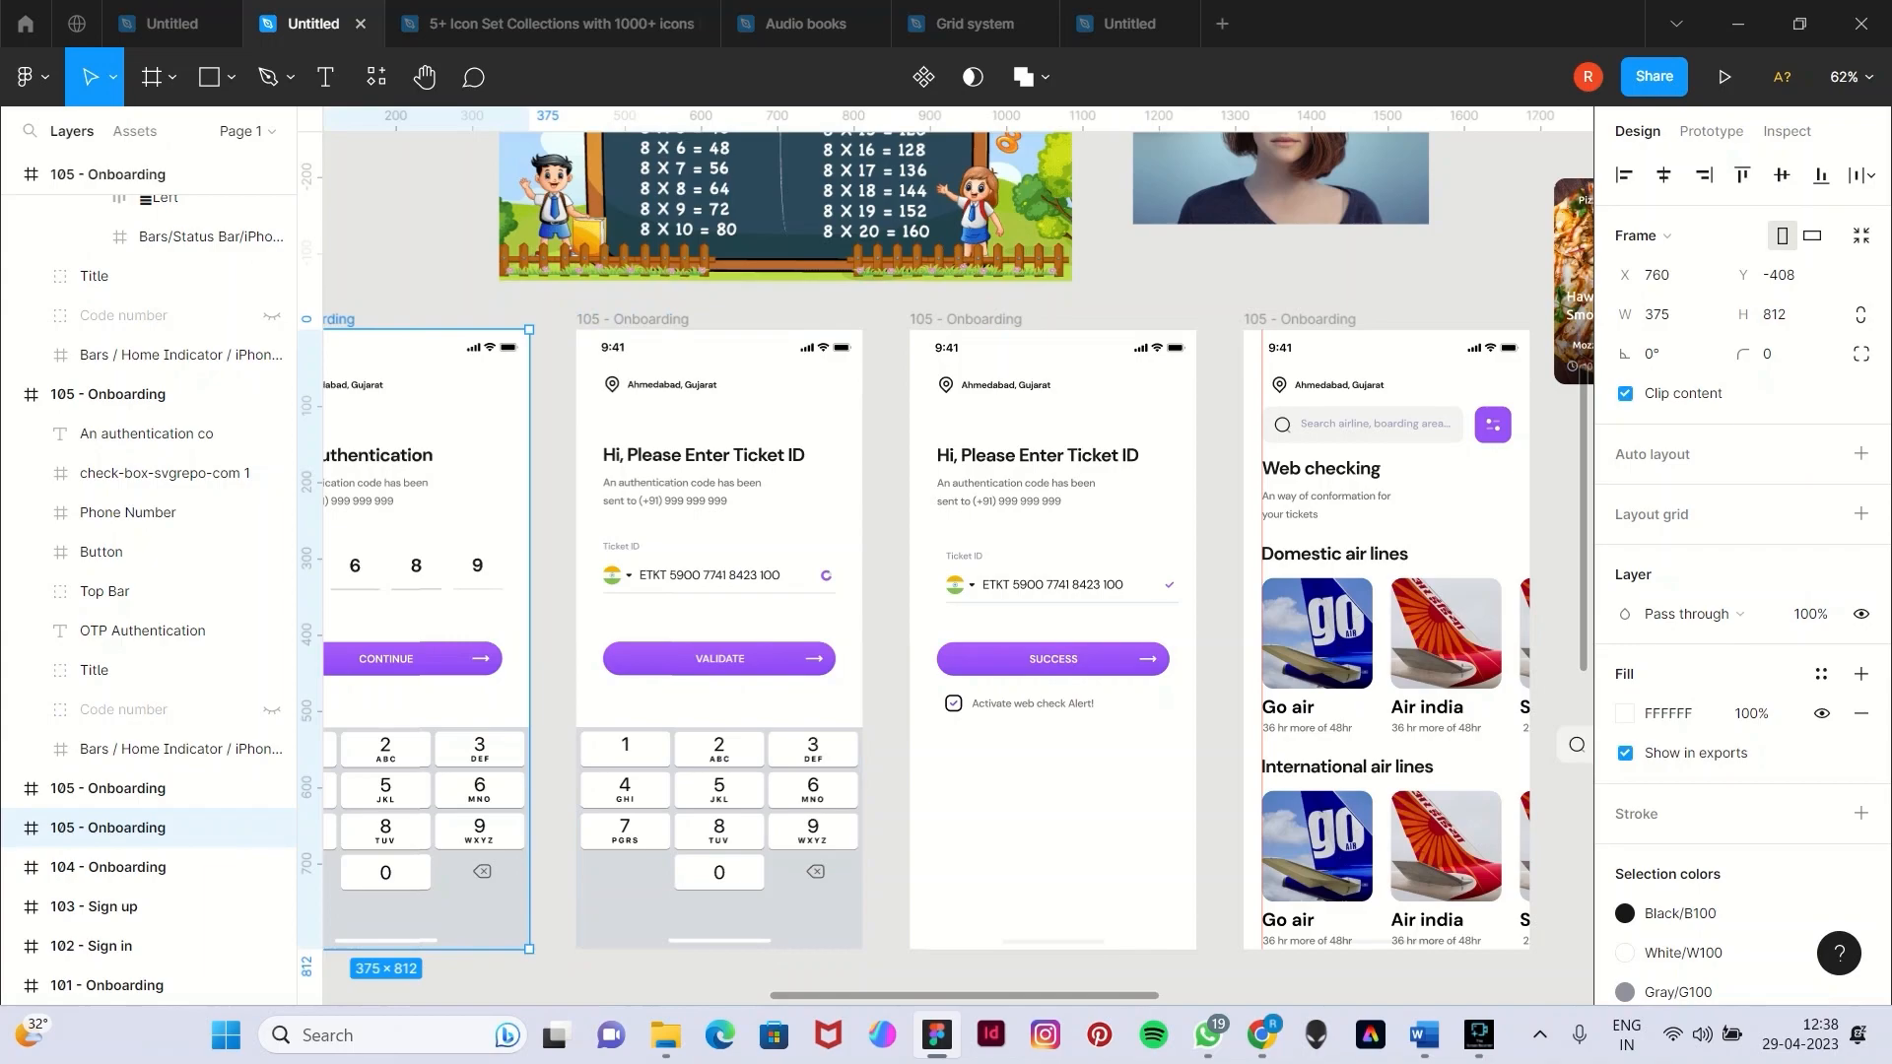
scroll(946, 568, right, 6)
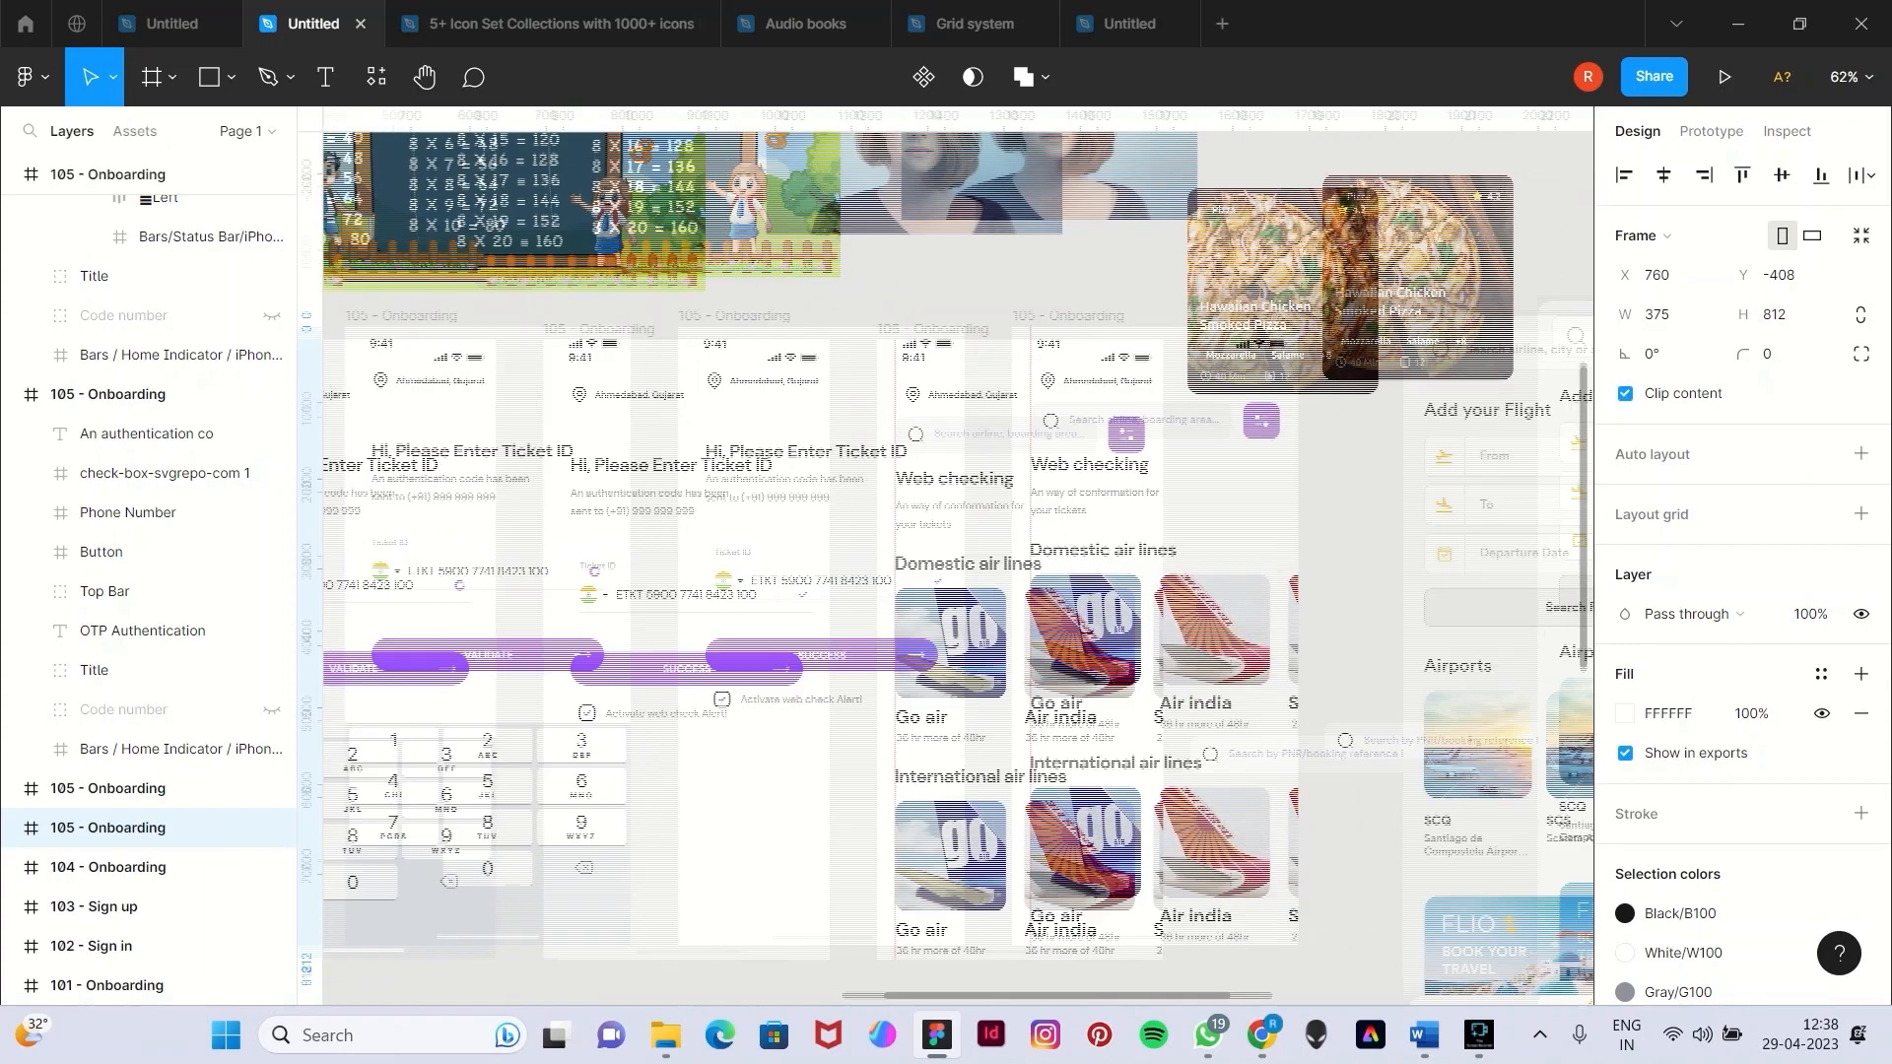